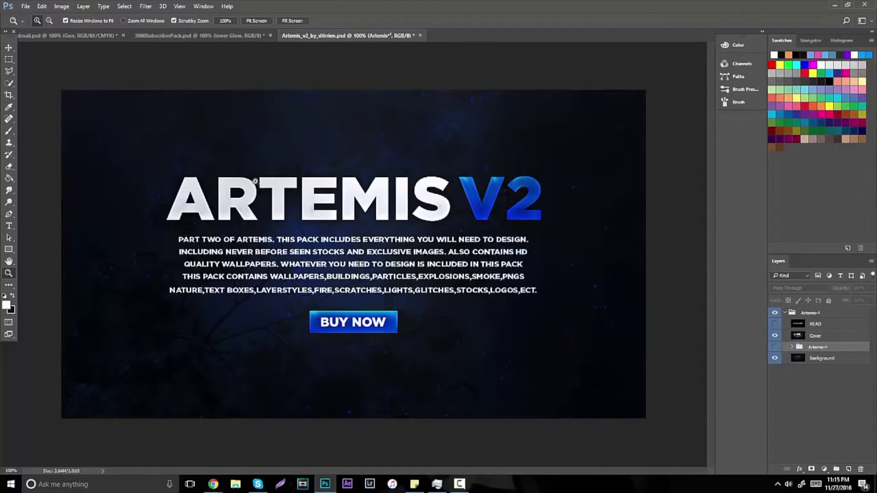
# Show the sniper thumbnail document, and switch to Chrome to view the Infinite Warfare Sniper Thumbnail Template store page.
pyautogui.click(77, 34)
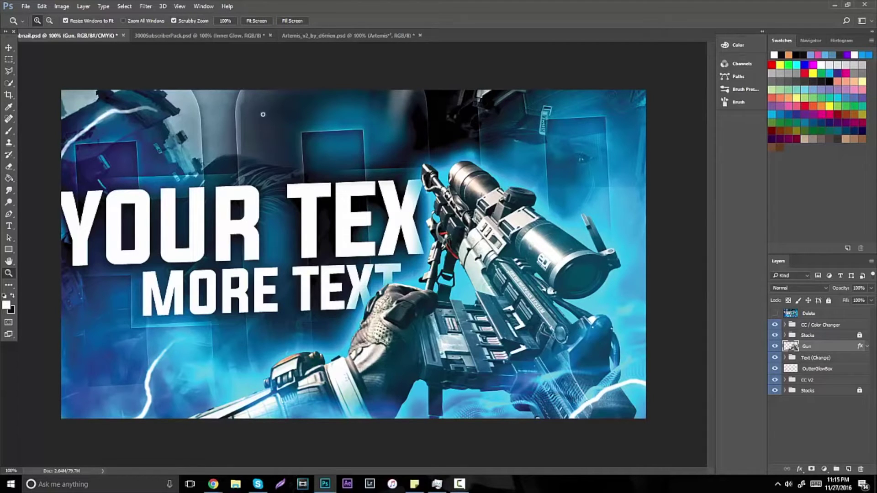
pyautogui.moveTo(213, 486)
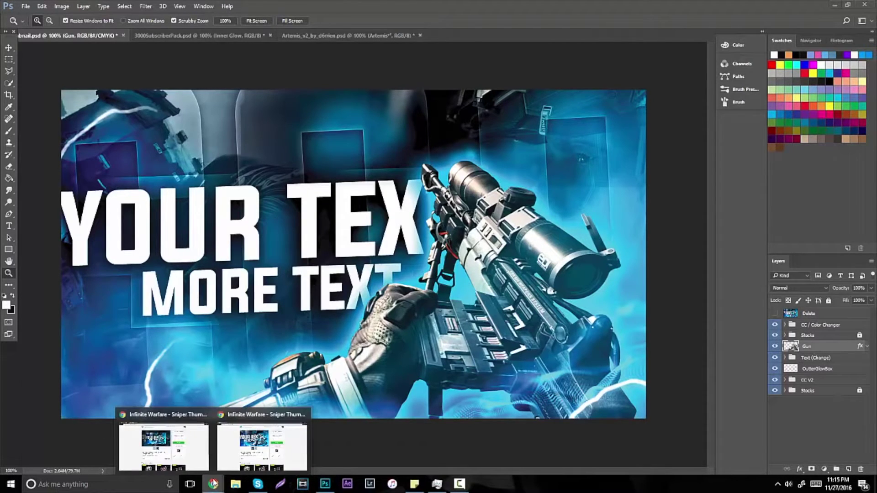
pyautogui.click(151, 453)
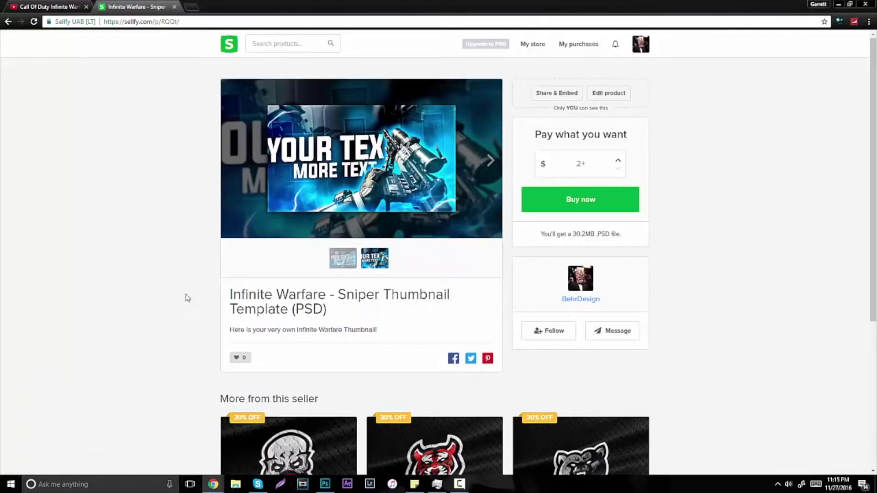
# In the YouTube slow-motion weapons video, skip ahead to the KBS Longbow segment and pause at 9:30 on a clear view of the sniper.
pyautogui.click(59, 5)
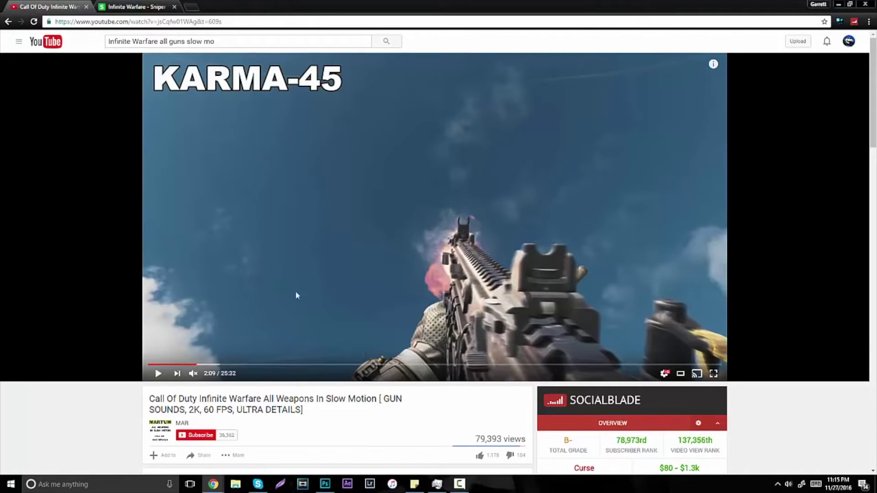
pyautogui.click(273, 322)
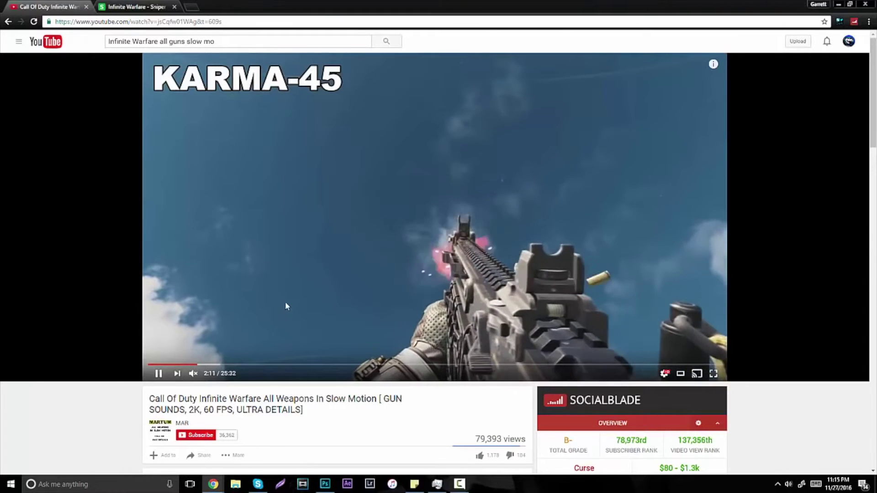
pyautogui.click(360, 364)
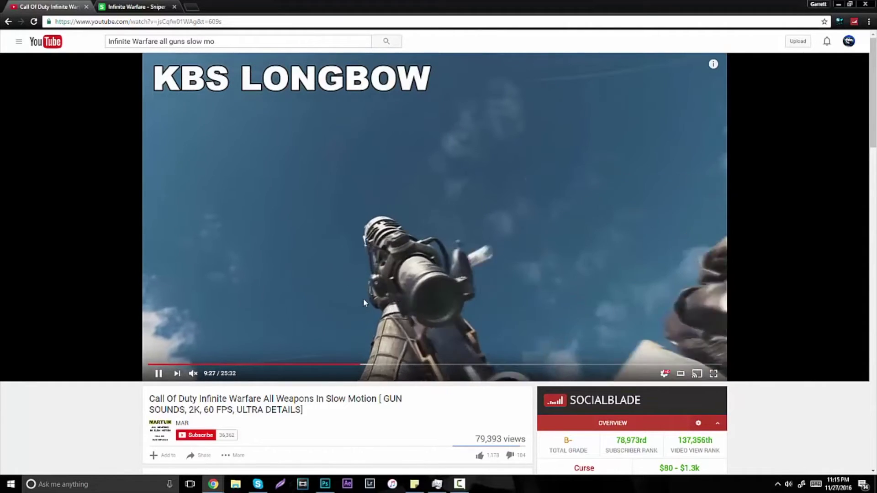
pyautogui.click(381, 315)
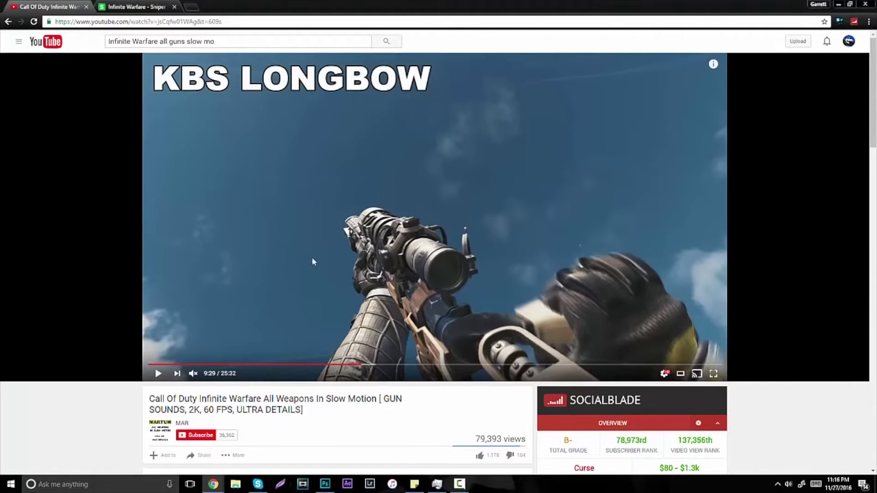
pyautogui.click(440, 292)
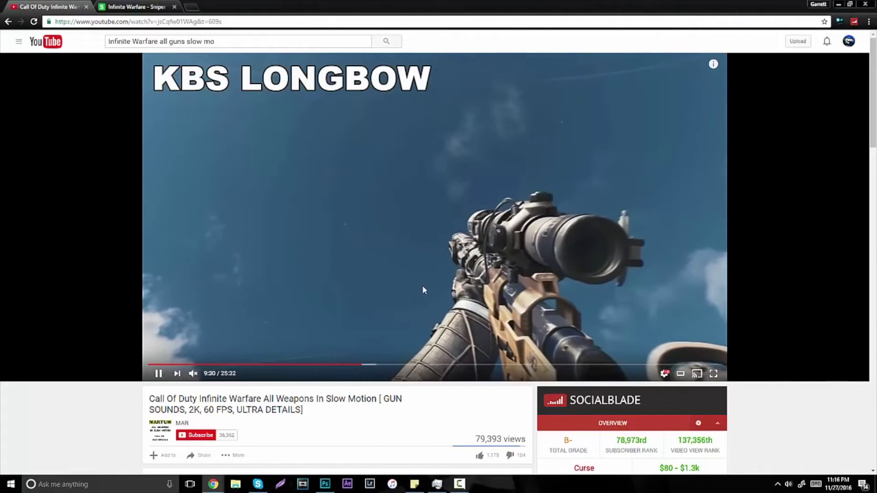
pyautogui.click(422, 287)
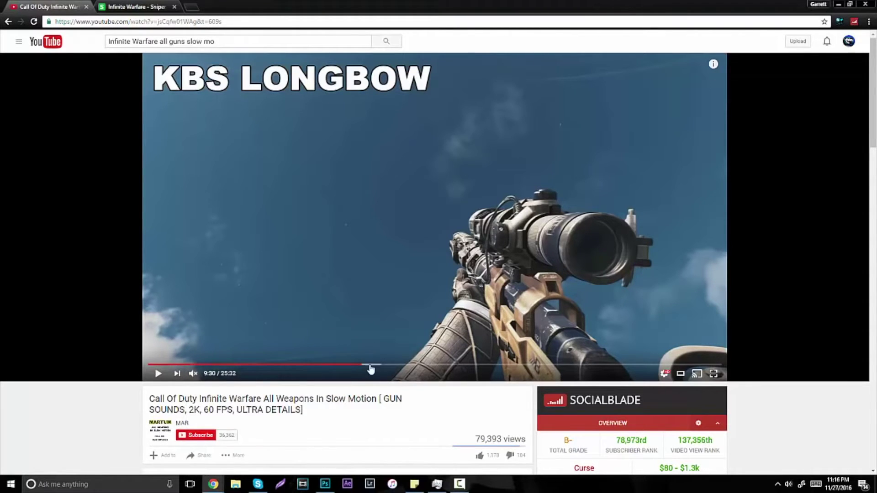
# Return to Photoshop, create a 1280 × 720 px, 72 pixels/inch Grayscale document and invert its white background to black.
pyautogui.click(116, 5)
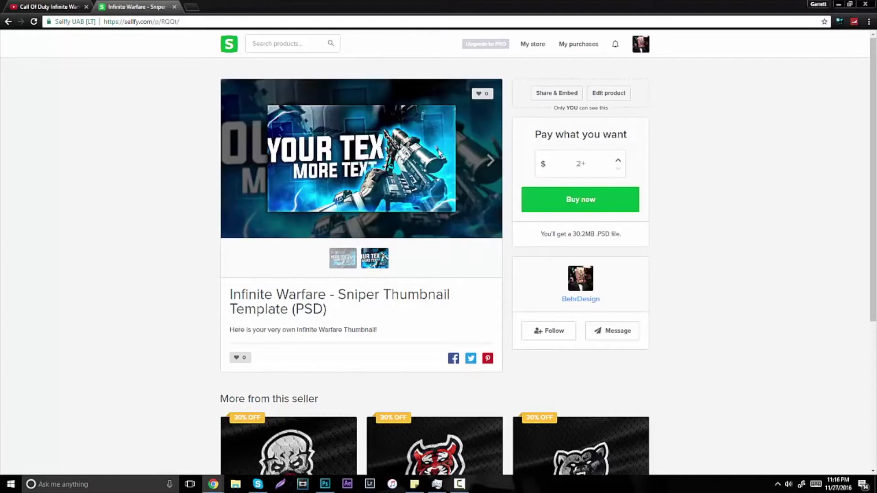
pyautogui.click(838, 4)
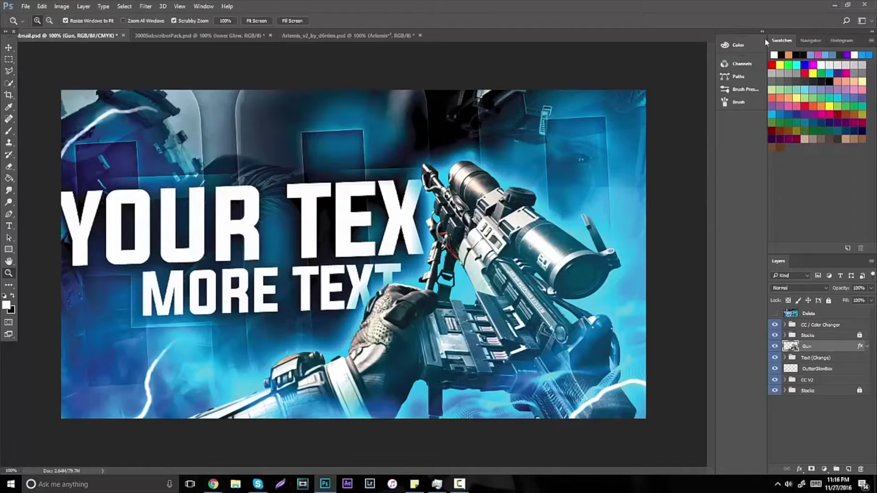
pyautogui.click(32, 8)
pyautogui.click(33, 17)
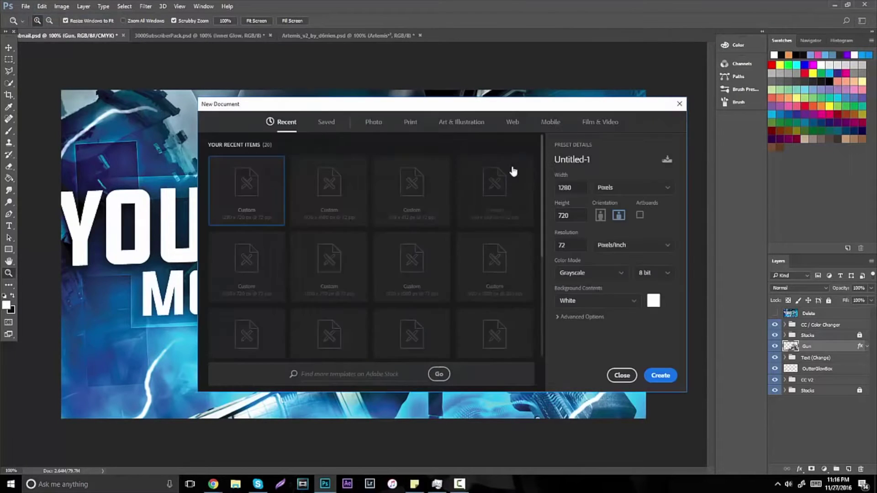
pyautogui.click(657, 376)
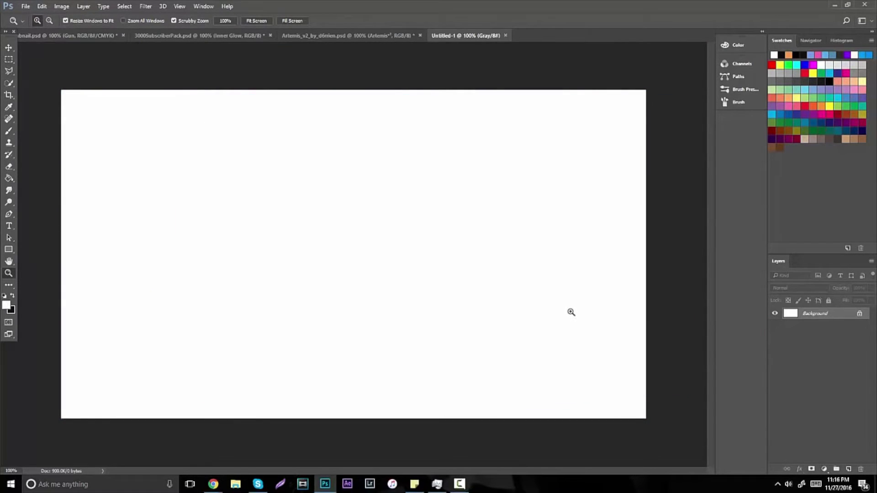
pyautogui.hotkey('ctrl', 'i')
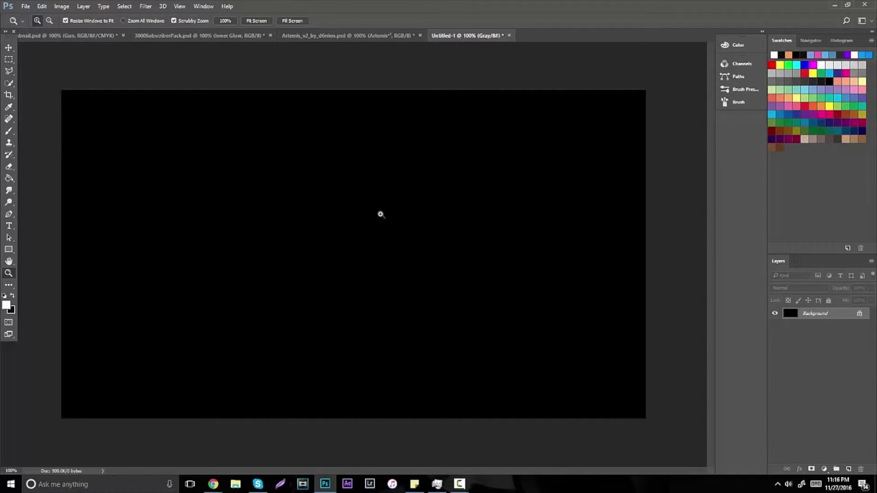
# In the sniper thumbnail document, reposition the Gun layer so the weapon is fully visible, then cut it with a marquee selection and deselect.
pyautogui.click(111, 38)
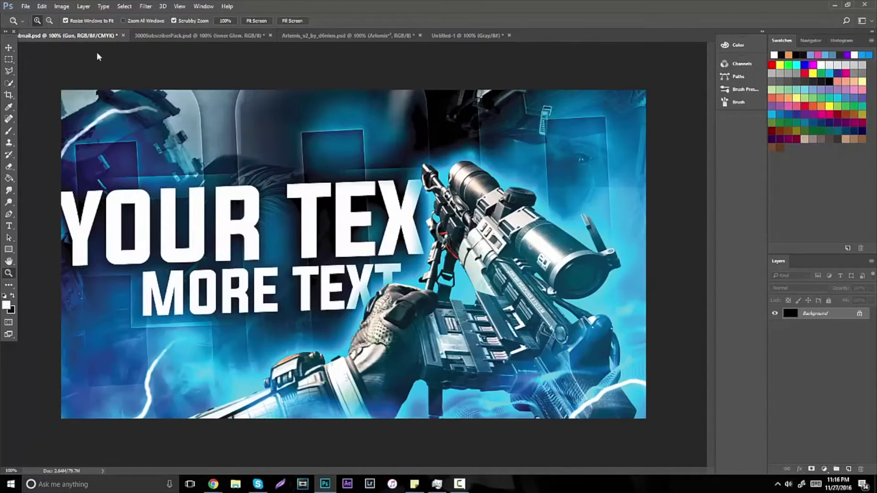
pyautogui.click(9, 49)
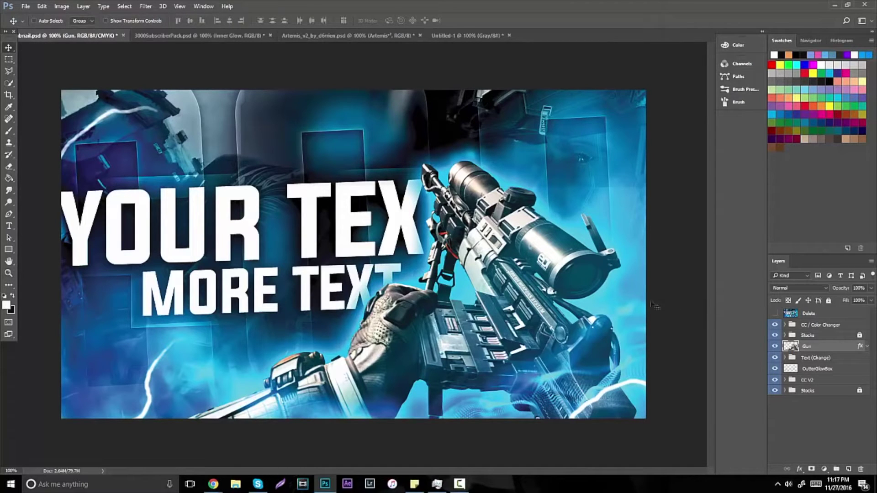
pyautogui.moveTo(530, 233); pyautogui.dragTo(480, 257)
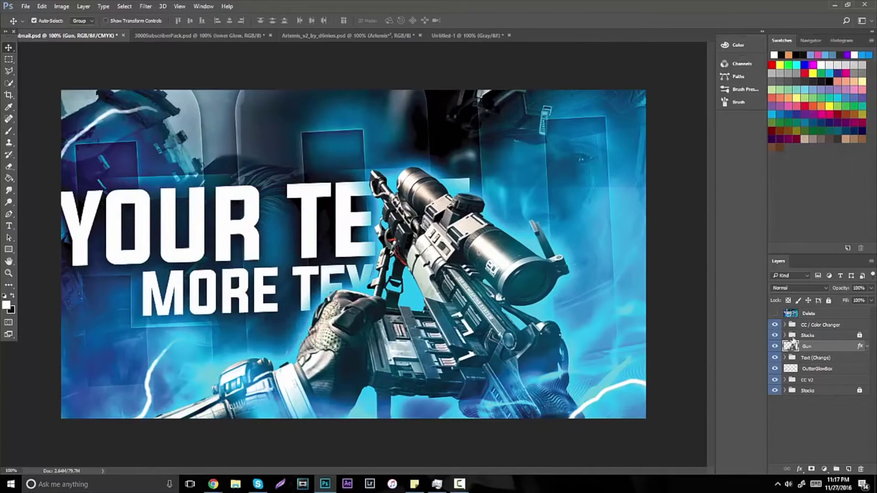
pyautogui.moveTo(594, 281); pyautogui.dragTo(594, 272)
pyautogui.click(10, 61)
pyautogui.moveTo(84, 84); pyautogui.dragTo(669, 423)
pyautogui.press('Delete')
pyautogui.hotkey('ctrl', 'd')
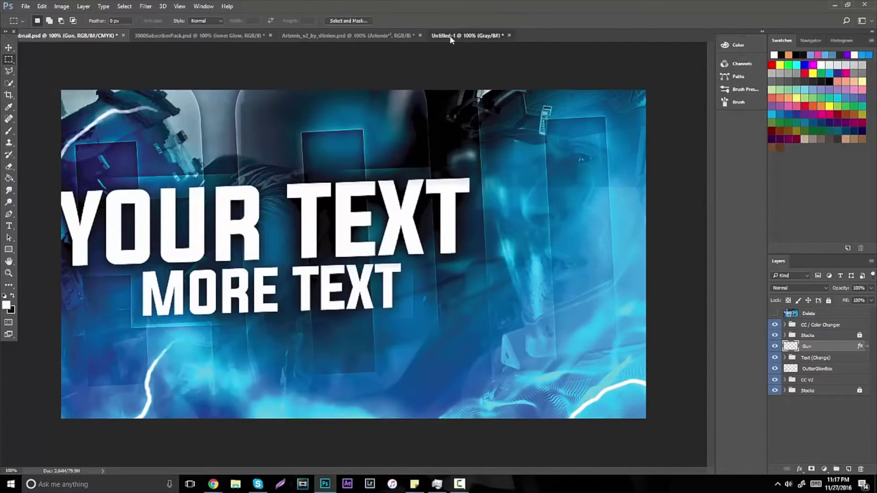
# Paste the gun into the new untitled document and convert the document to RGB Color without flattening.
pyautogui.click(461, 36)
pyautogui.hotkey('ctrl', 'v')
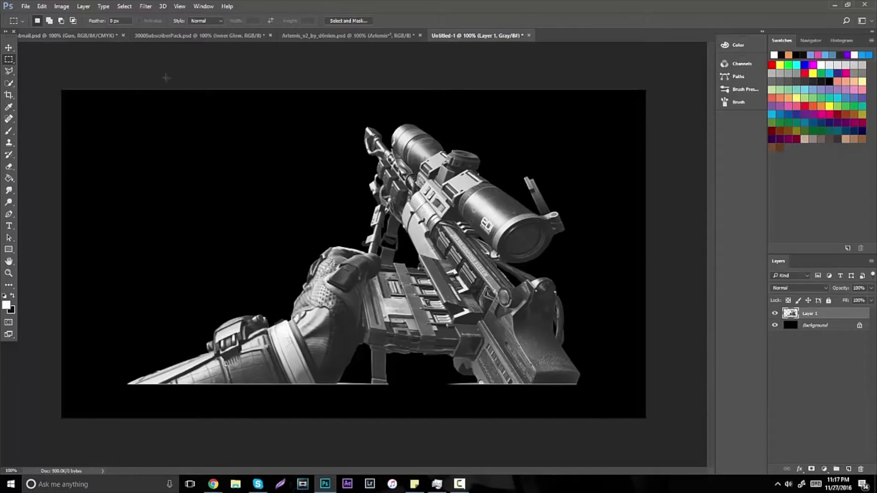
pyautogui.click(61, 6)
pyautogui.moveTo(67, 17)
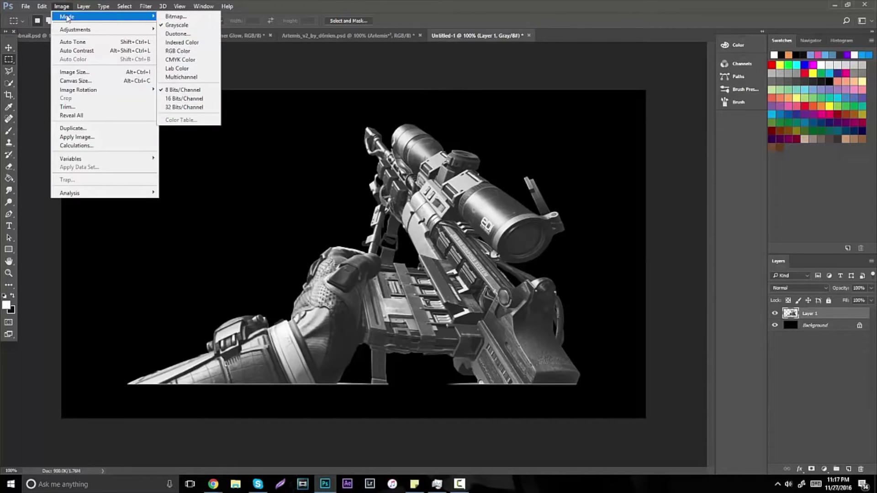
pyautogui.click(187, 61)
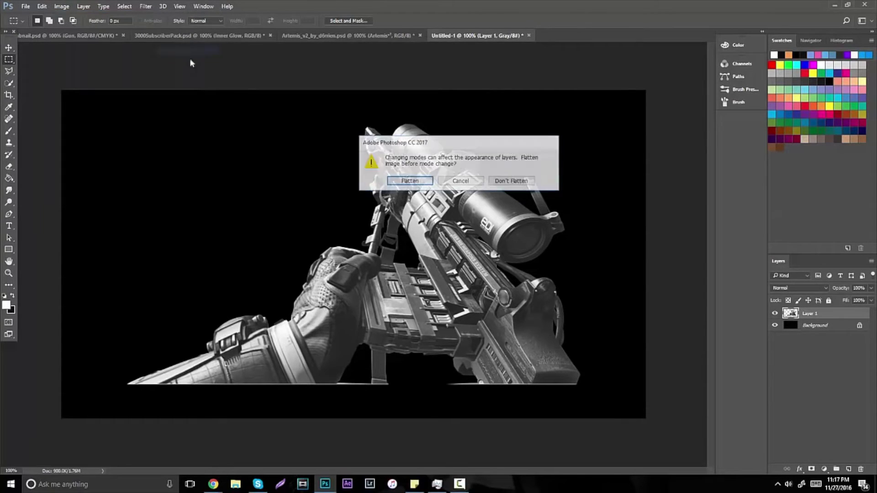
pyautogui.click(512, 180)
# Paste the gun again in full color and delete the grayscale copy on Layer 1.
pyautogui.hotkey('ctrl', 'v')
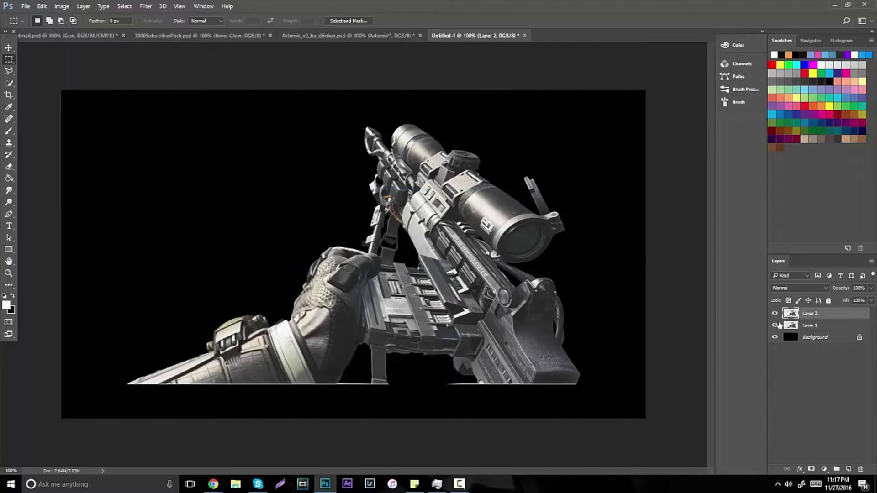
pyautogui.click(803, 326)
pyautogui.click(860, 469)
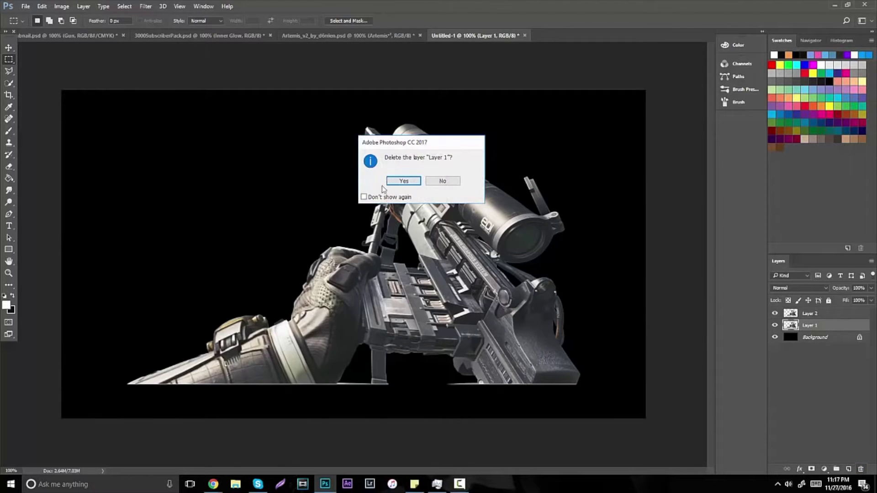
pyautogui.click(403, 181)
# Move the gun on Layer 2 to the lower-right of the canvas so the arm meets the bottom edge.
pyautogui.click(9, 48)
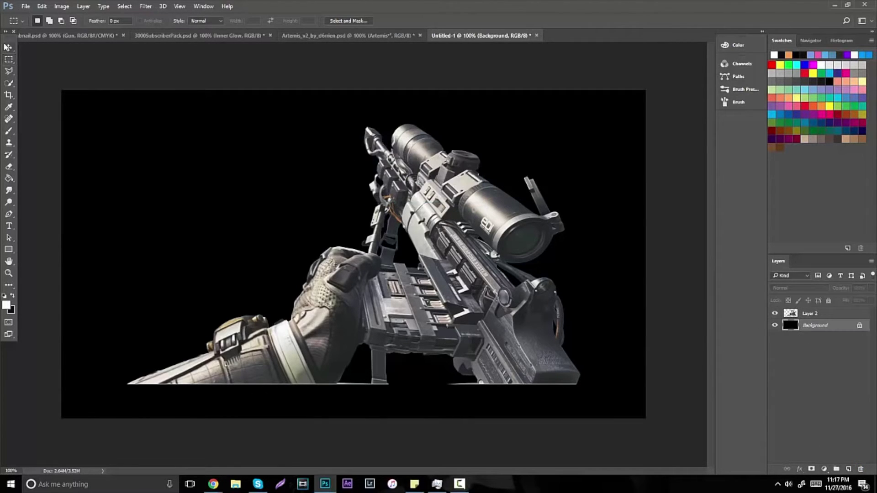
pyautogui.click(787, 312)
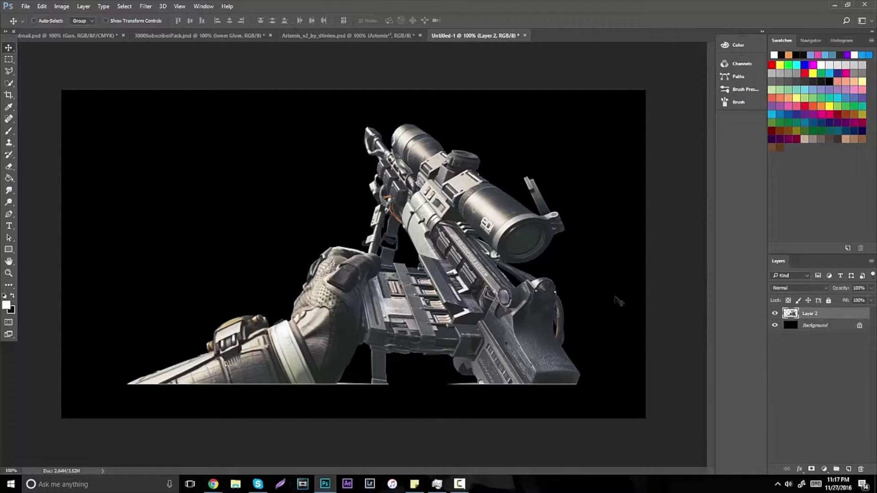
pyautogui.moveTo(581, 274); pyautogui.dragTo(630, 305)
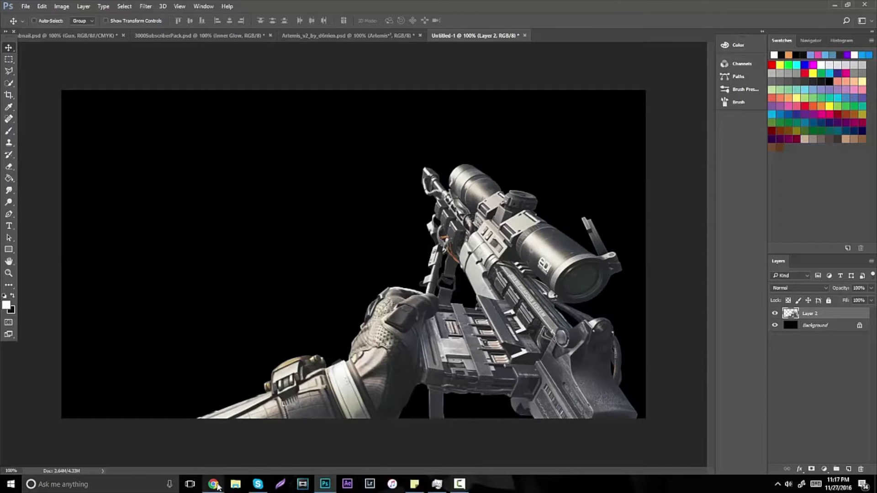
# Switch to Chrome and search Google for "infinite warfare wallpaper" in a new tab.
pyautogui.moveTo(213, 484)
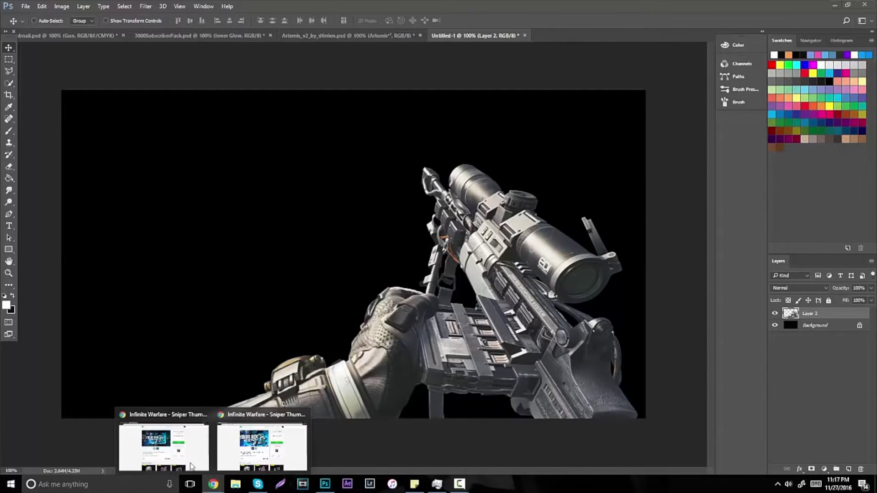
pyautogui.click(180, 440)
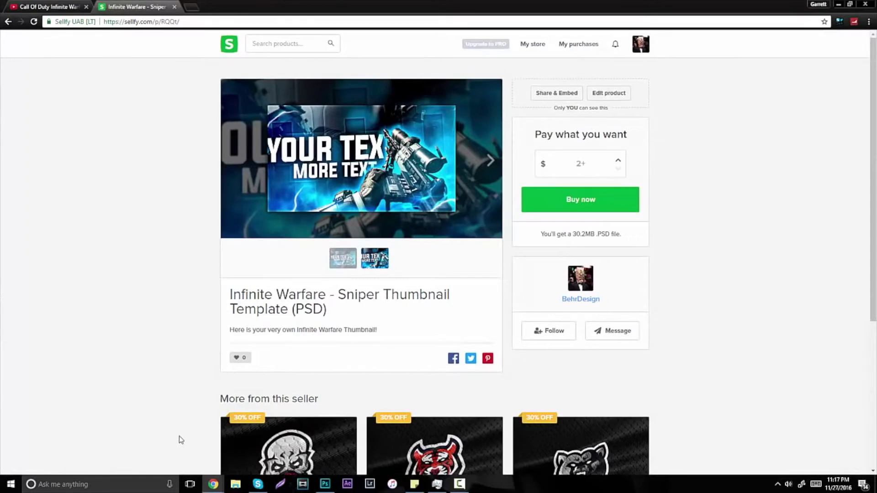
pyautogui.click(189, 6)
pyautogui.write('Infinit')
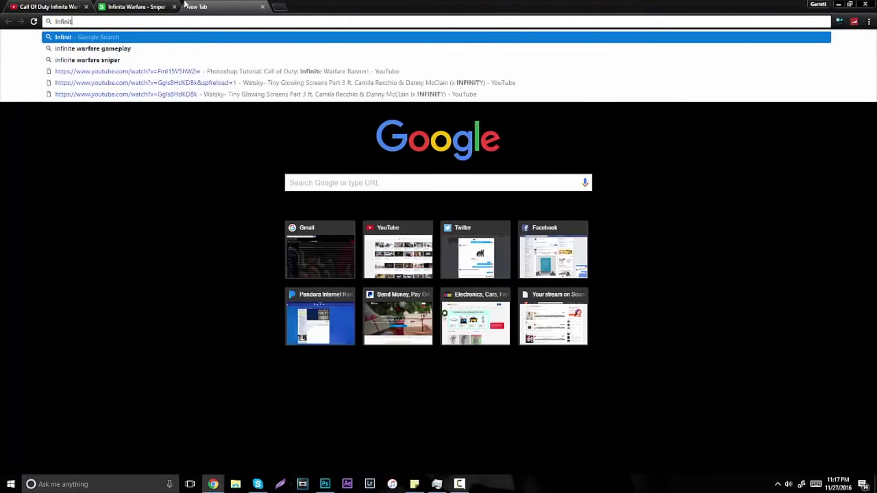
pyautogui.write('e warfare wal')
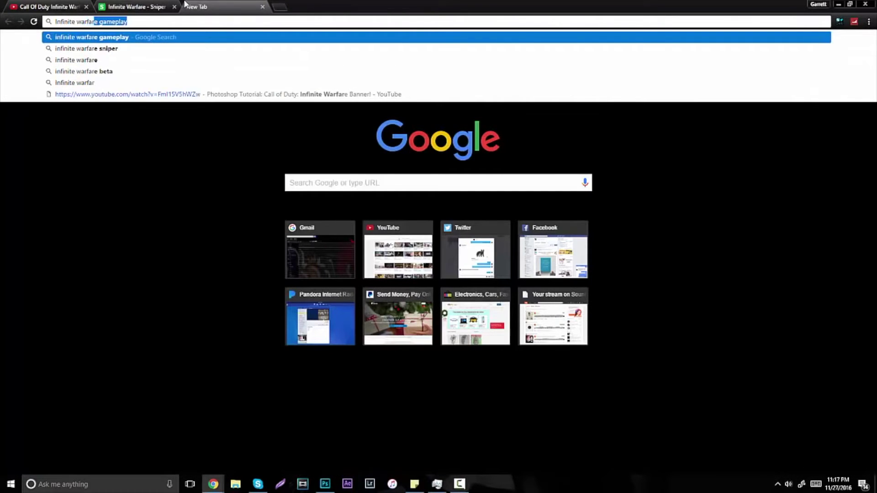
pyautogui.write('l')
pyautogui.press('Return')
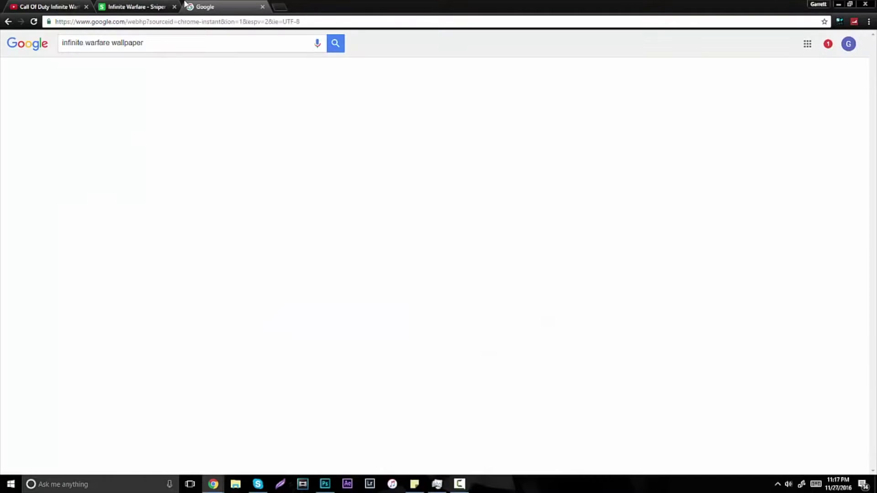
# Limit the image results to pictures larger than 2 MP and preview the wallpaper with the close-up of a helmeted soldier.
pyautogui.click(94, 72)
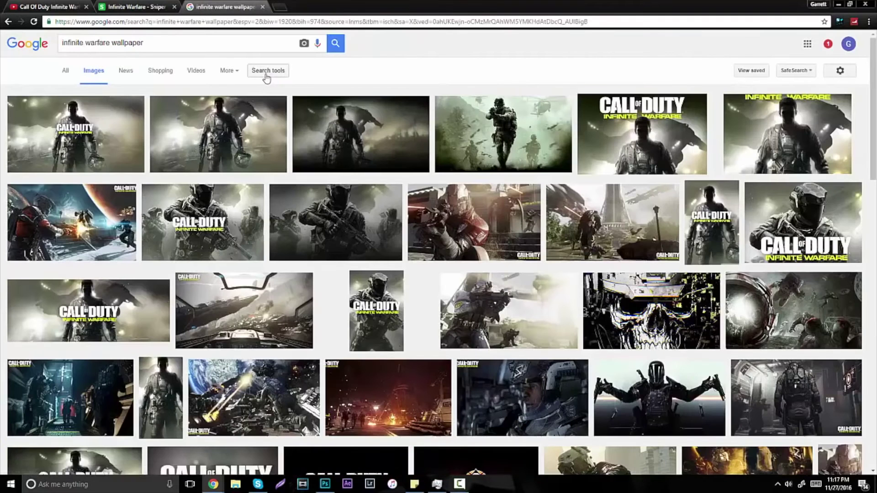
pyautogui.click(267, 73)
pyautogui.click(70, 94)
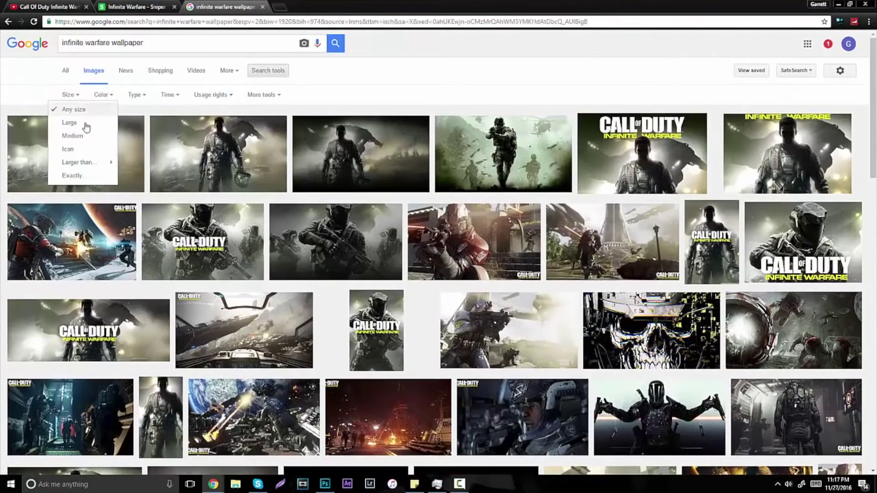
pyautogui.moveTo(77, 162)
pyautogui.click(151, 186)
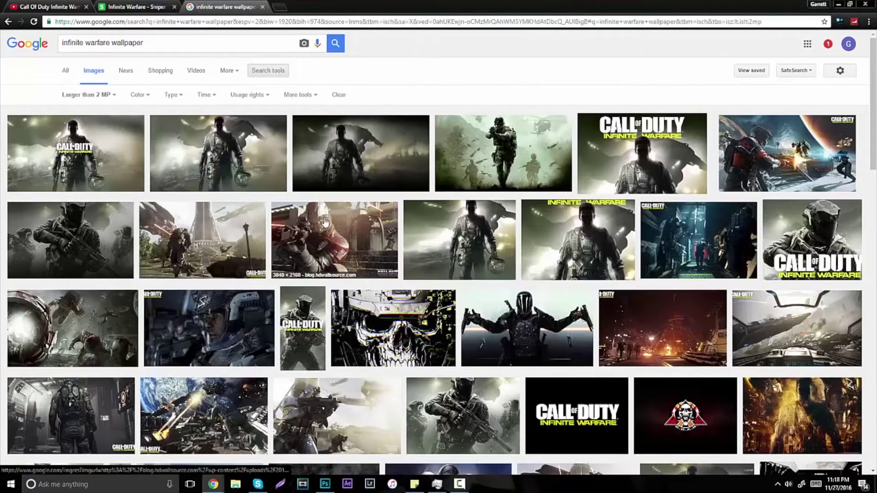
pyautogui.click(252, 304)
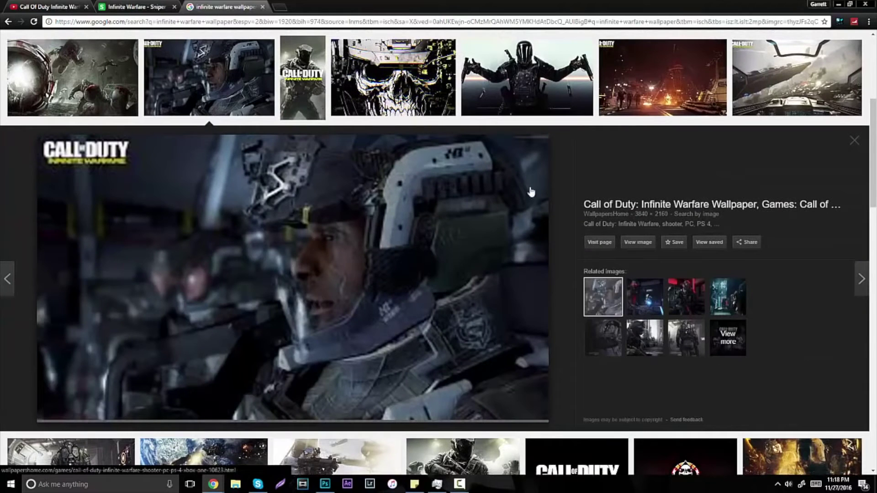
pyautogui.click(637, 243)
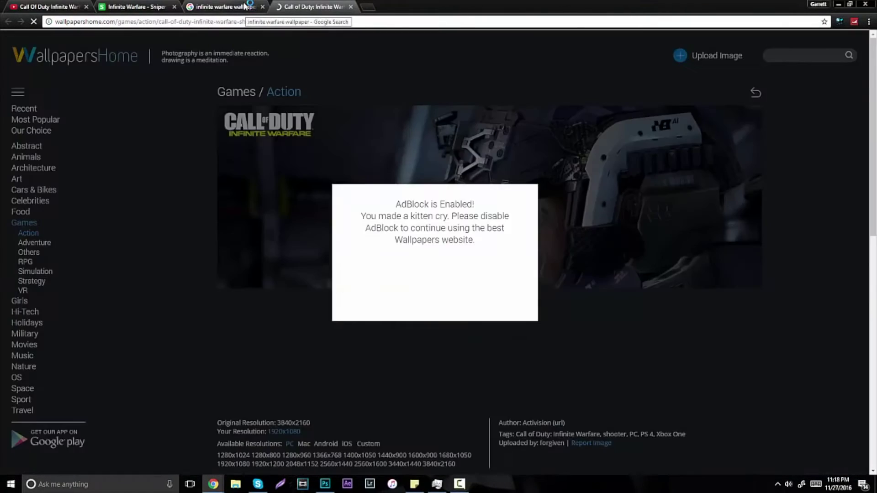
pyautogui.click(246, 10)
pyautogui.click(309, 5)
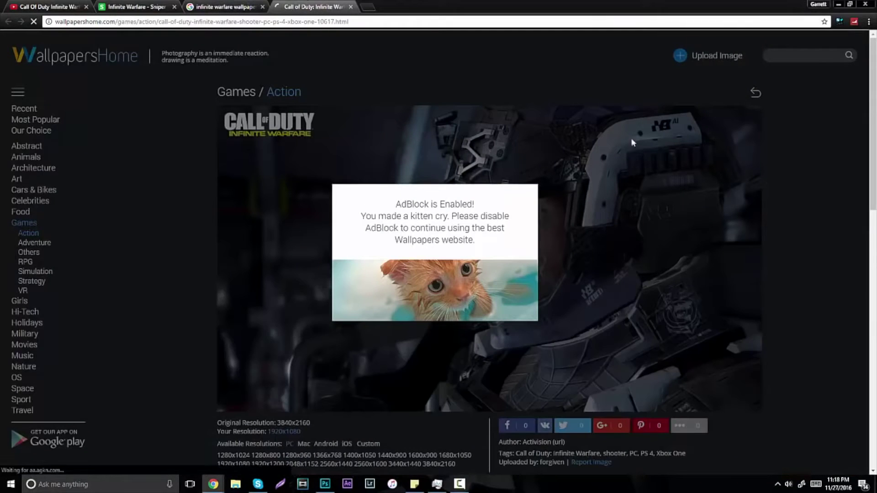
pyautogui.click(350, 6)
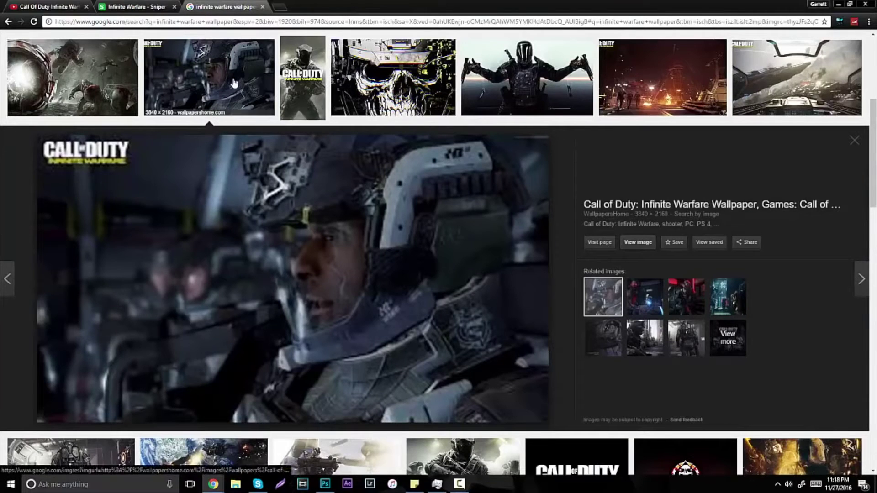
pyautogui.click(214, 107)
# Open the full-size wallpaper of the red-armored soldier aiming a weapon and copy the image.
pyautogui.scroll(5, 222, 142)
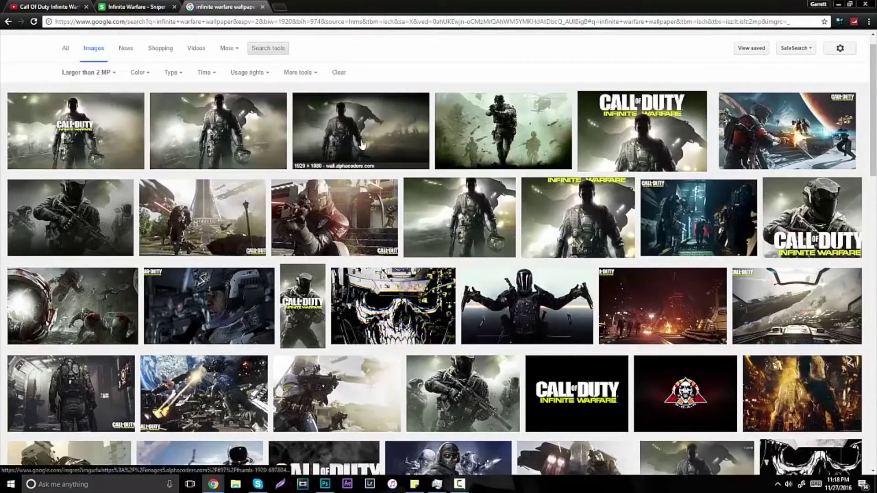
pyautogui.click(347, 201)
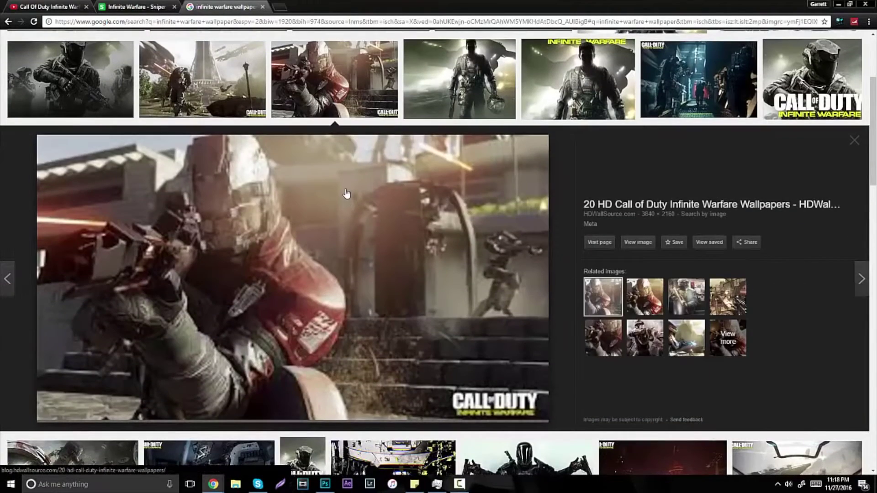
pyautogui.click(635, 242)
pyautogui.rightClick(302, 197)
pyautogui.click(343, 226)
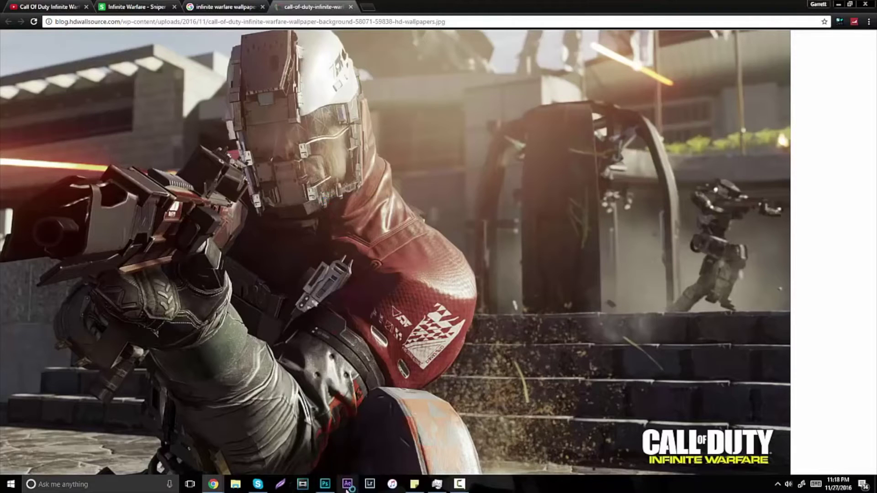
# Switch to Photoshop, paste the wallpaper into the thumbnail and scale it down to cover the canvas.
pyautogui.click(324, 483)
pyautogui.hotkey('ctrl', 'v')
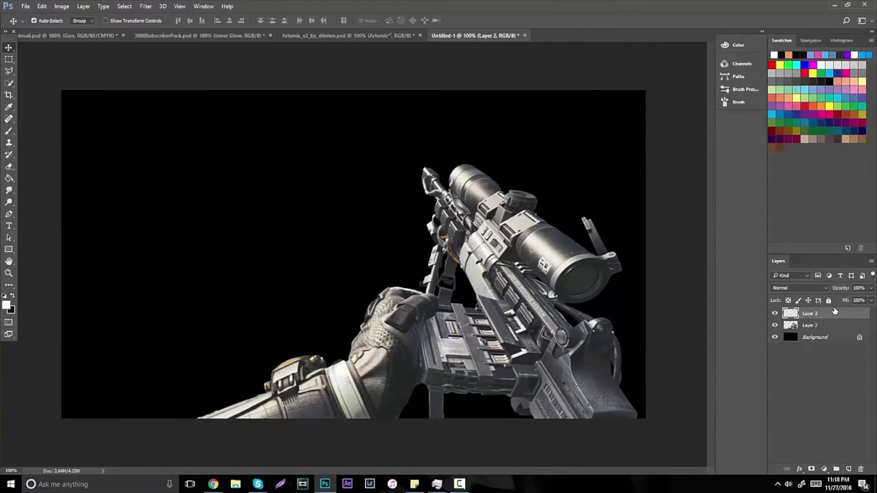
pyautogui.click(9, 274)
pyautogui.moveTo(335, 237); pyautogui.dragTo(303, 244)
pyautogui.hotkey('ctrl', 't')
pyautogui.moveTo(238, 189); pyautogui.dragTo(525, 199)
pyautogui.moveTo(491, 284); pyautogui.dragTo(443, 309)
pyautogui.moveTo(549, 291); pyautogui.dragTo(305, 290)
pyautogui.press('Return')
# Place the wallpaper on Layer 3 beneath the gun's Layer 2 and adjust its position to fill the canvas.
pyautogui.press('z')
pyautogui.moveTo(803, 314); pyautogui.dragTo(794, 331)
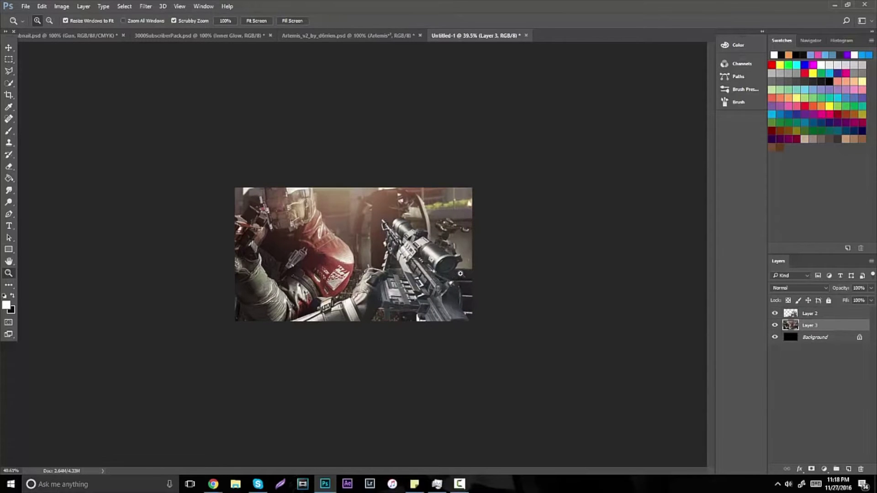
pyautogui.moveTo(457, 273); pyautogui.dragTo(476, 271)
pyautogui.press('v')
pyautogui.moveTo(211, 141); pyautogui.dragTo(225, 161)
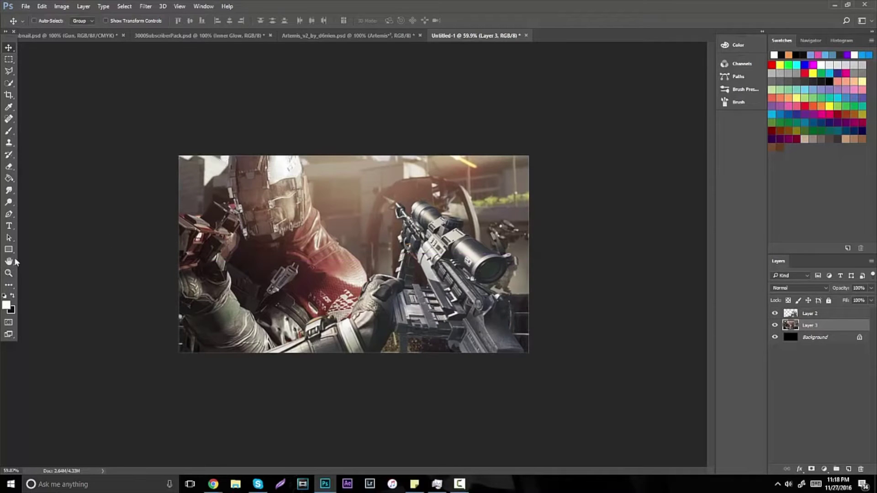
pyautogui.click(8, 273)
pyautogui.click(347, 238)
pyautogui.click(366, 239)
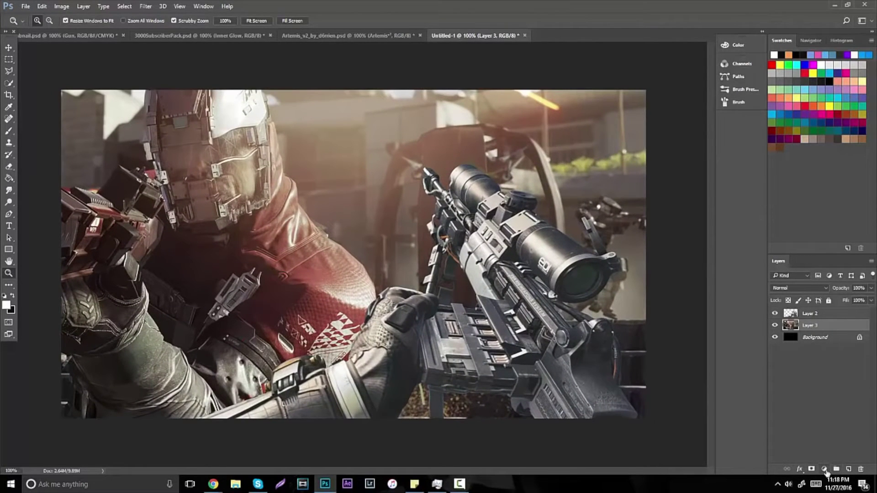
# Add a Black & White adjustment layer with default settings above the wallpaper on Layer 3.
pyautogui.click(824, 469)
pyautogui.click(810, 381)
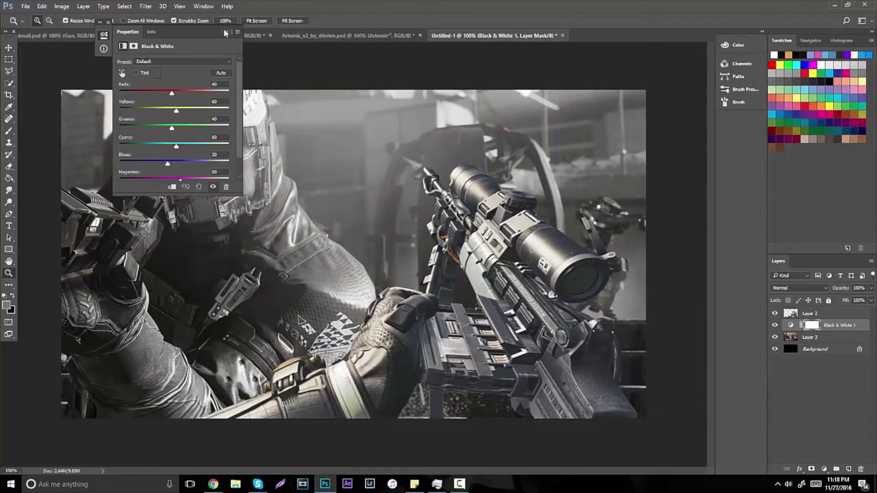
pyautogui.click(225, 32)
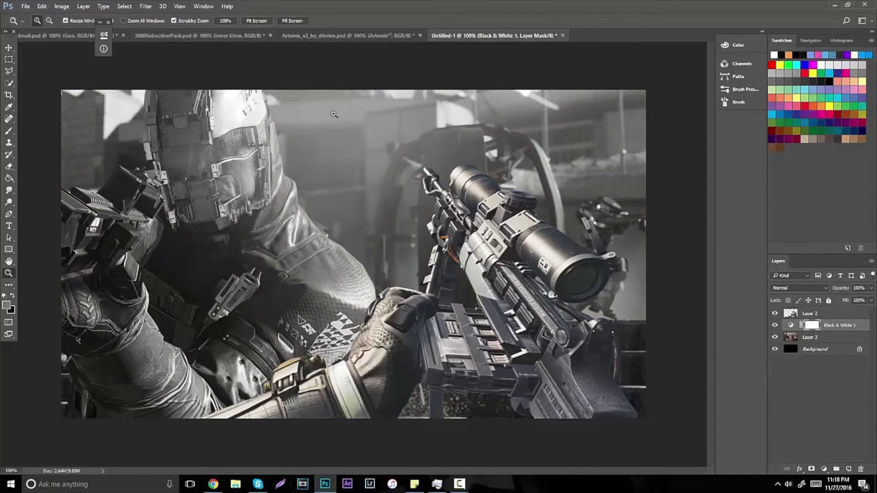
# Add an Exposure adjustment layer beneath the gun and darken the wallpaper's shadows with its settings.
pyautogui.click(828, 468)
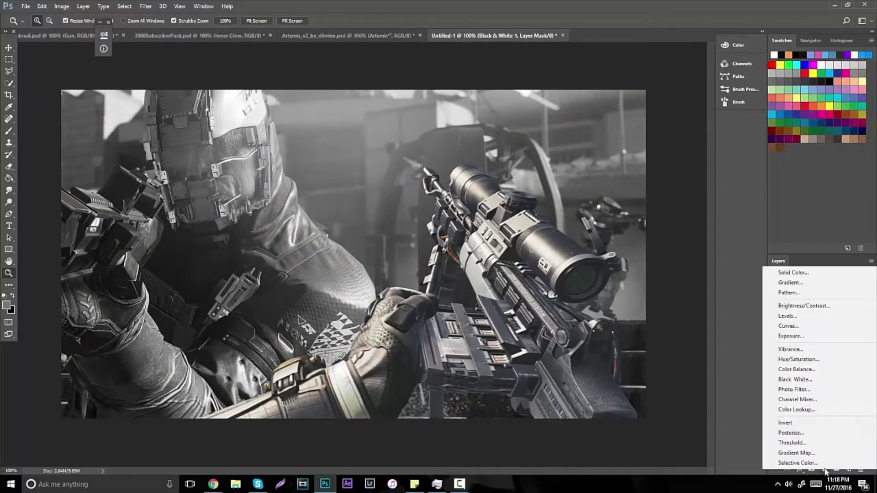
pyautogui.click(799, 336)
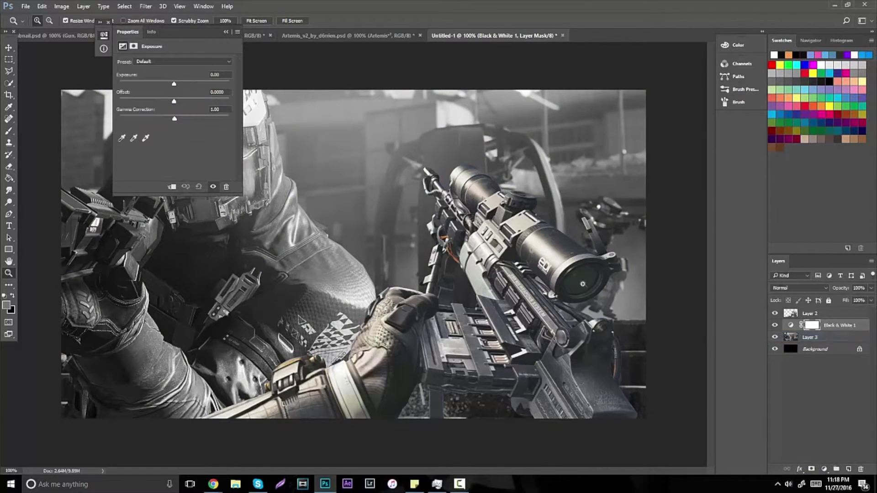
pyautogui.moveTo(180, 120); pyautogui.dragTo(167, 85)
pyautogui.click(225, 32)
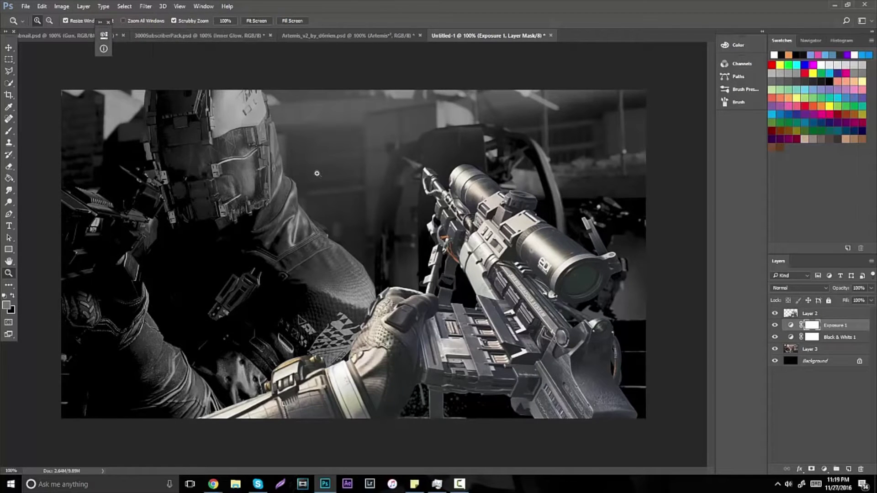
# Lower the opacity of the wallpaper on Layer 3 to 85%.
pyautogui.click(790, 356)
pyautogui.click(871, 287)
pyautogui.moveTo(870, 300); pyautogui.dragTo(864, 301)
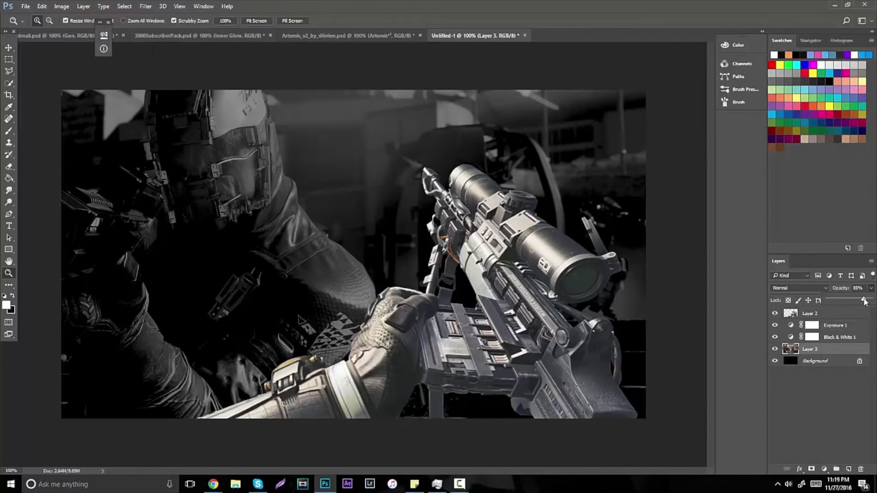
pyautogui.click(380, 239)
pyautogui.moveTo(380, 239); pyautogui.dragTo(356, 247)
pyautogui.hotkey('ctrl', '1')
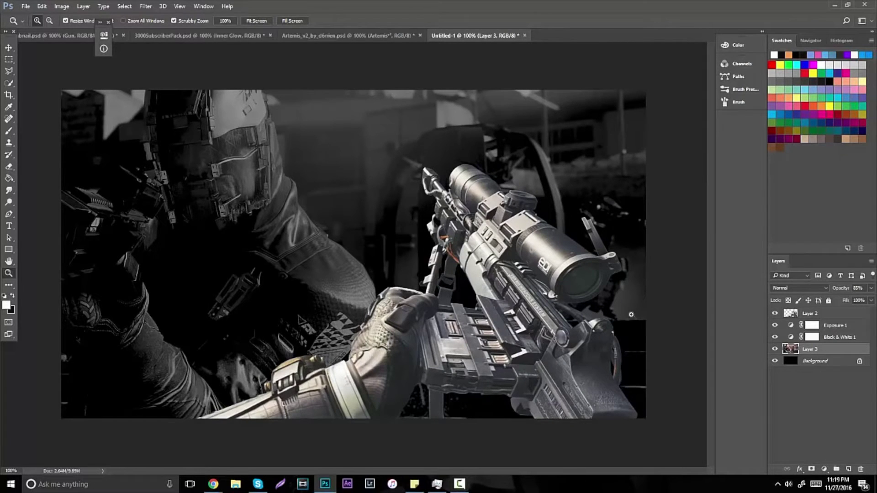
# Add an Outer Glow effect to the gun on Layer 2 and set its color to light blue 00b4ff.
pyautogui.rightClick(810, 313)
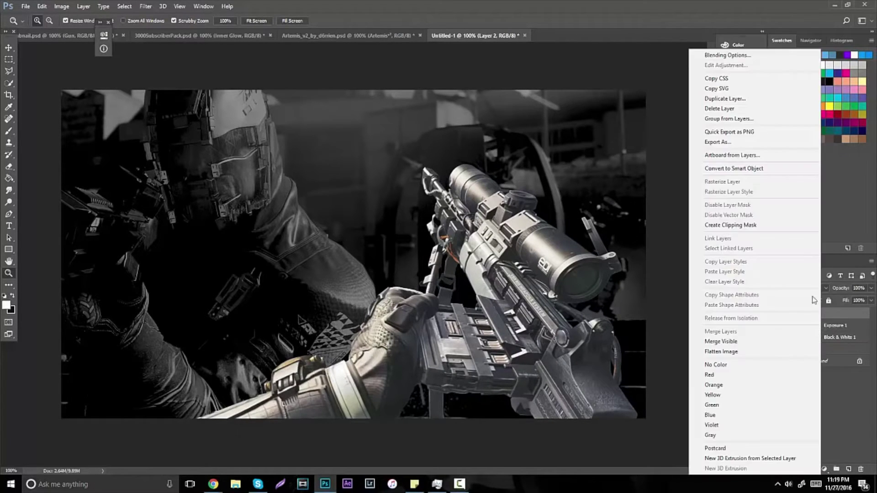
pyautogui.click(730, 56)
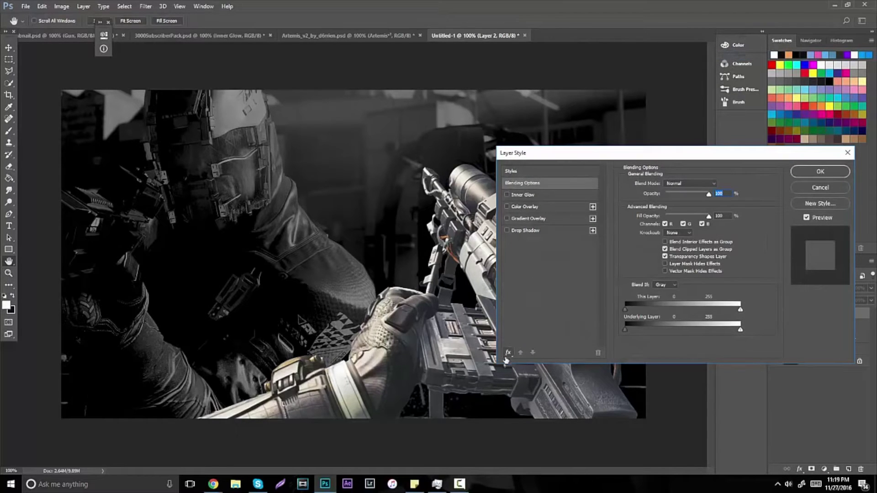
pyautogui.click(507, 355)
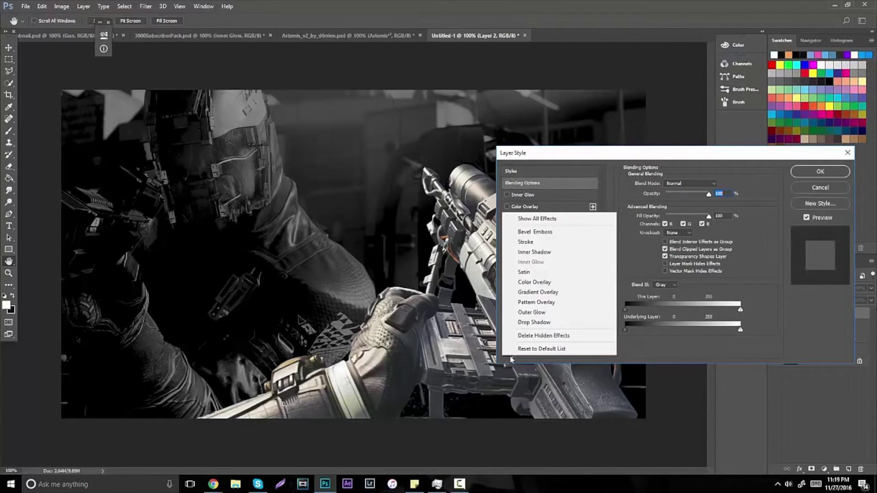
pyautogui.click(539, 312)
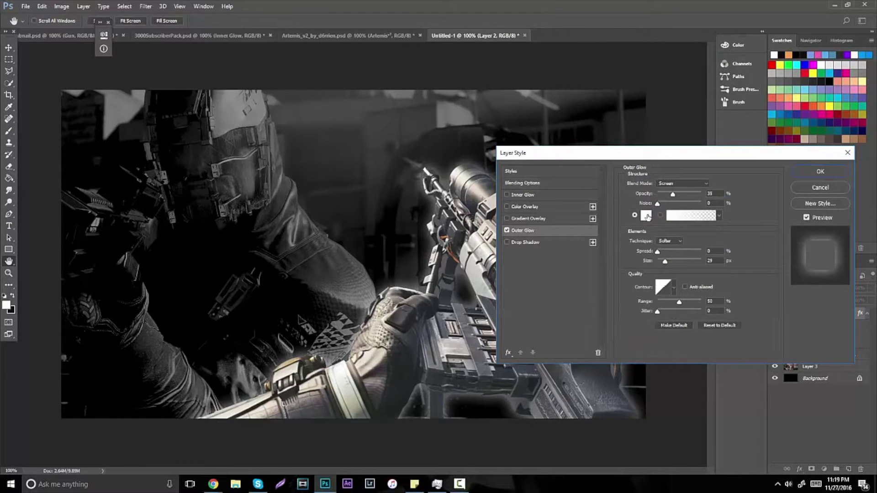
pyautogui.click(647, 217)
pyautogui.moveTo(493, 346); pyautogui.dragTo(495, 363)
pyautogui.moveTo(472, 331); pyautogui.dragTo(521, 284)
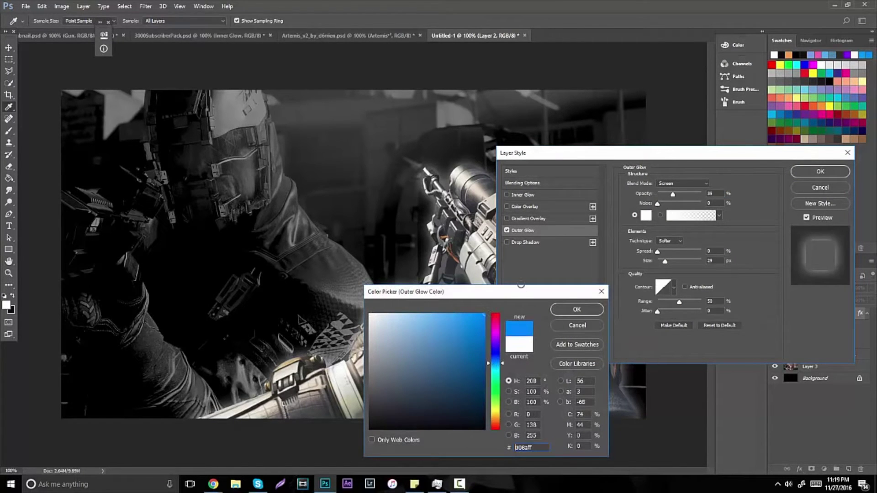
pyautogui.moveTo(494, 363); pyautogui.dragTo(495, 367)
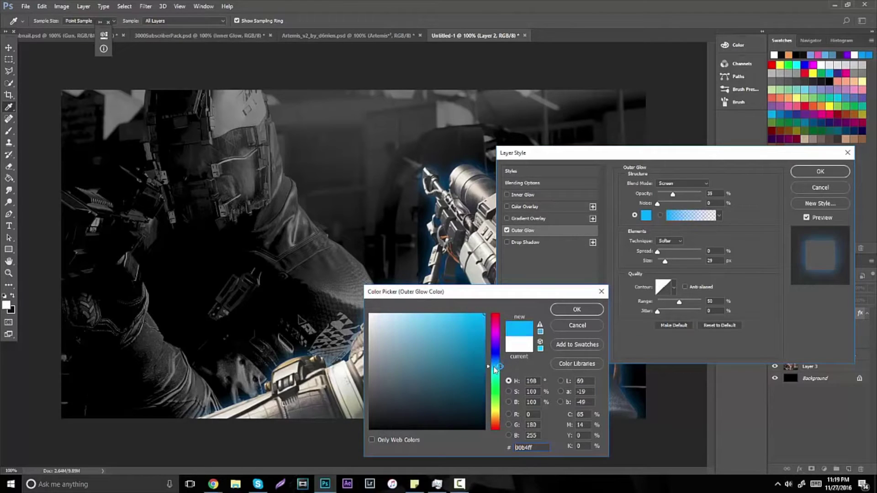
pyautogui.click(577, 309)
# Set the gun's outer glow to 100% opacity and 73 px size, with a slightly raised spread, and apply it.
pyautogui.moveTo(681, 194); pyautogui.dragTo(703, 194)
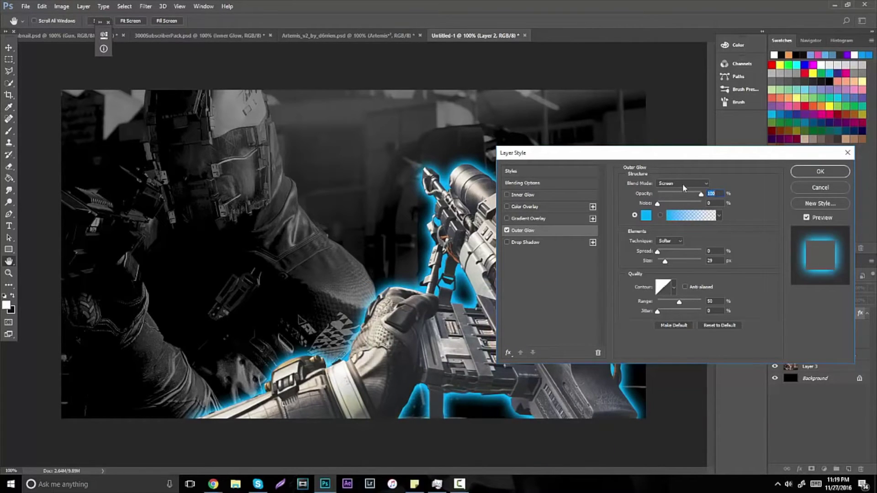
pyautogui.moveTo(664, 262)
pyautogui.mouseDown()
pyautogui.moveTo(676, 261)
pyautogui.moveTo(660, 254)
pyautogui.mouseUp()
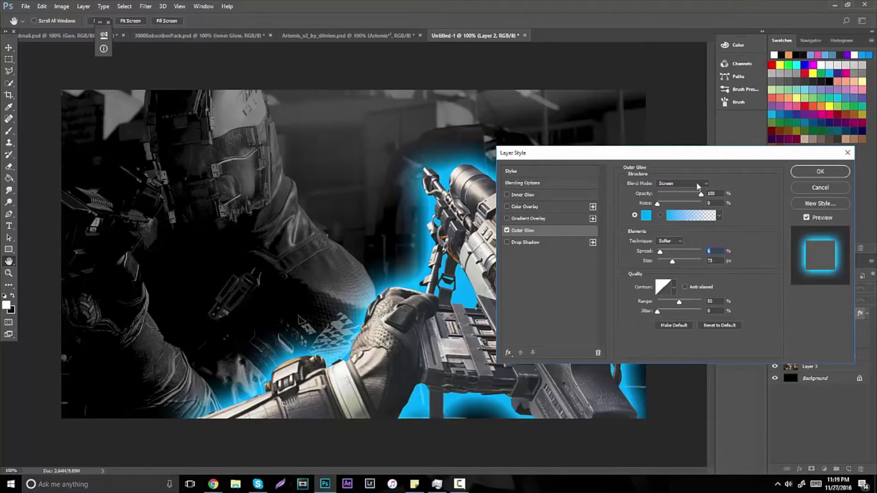
pyautogui.click(820, 171)
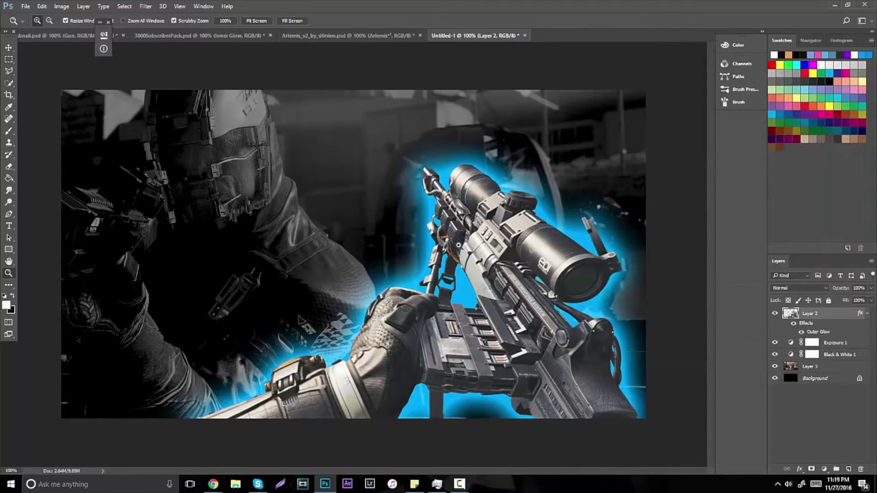
# Examine the layer style of the Inner Glow layer in 3000SubscriberPack.psd.
pyautogui.click(195, 36)
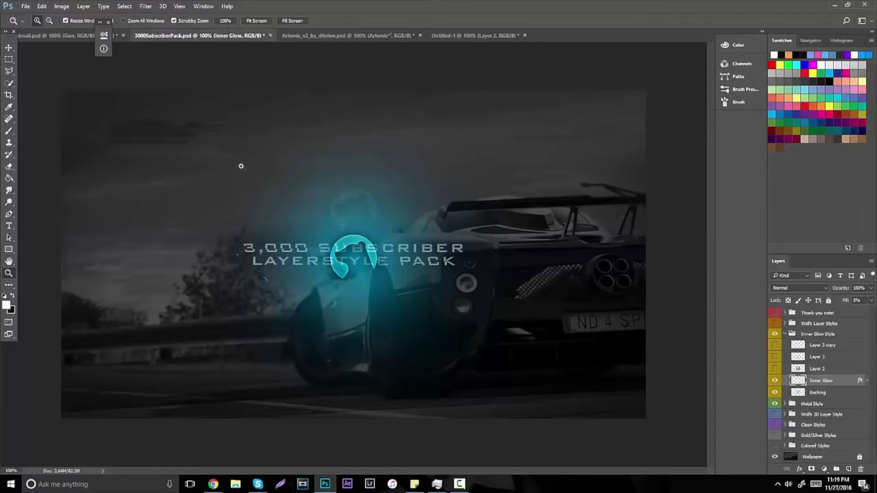
pyautogui.rightClick(818, 385)
pyautogui.click(706, 55)
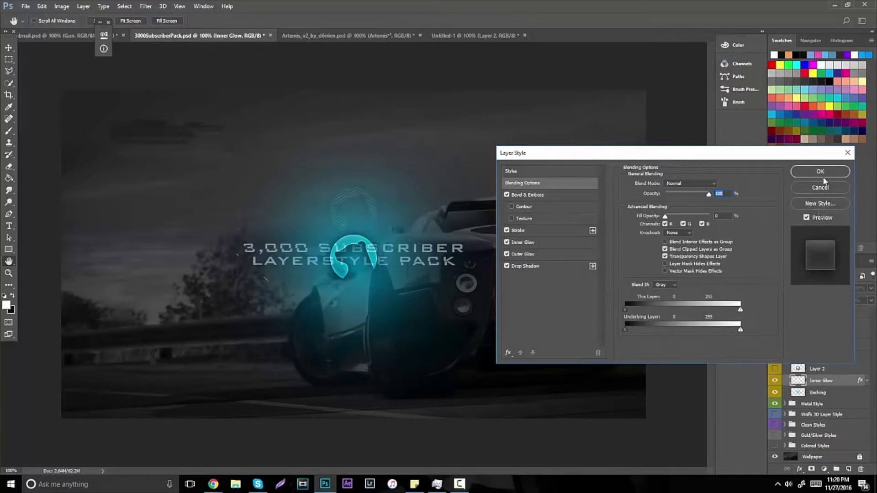
pyautogui.click(822, 176)
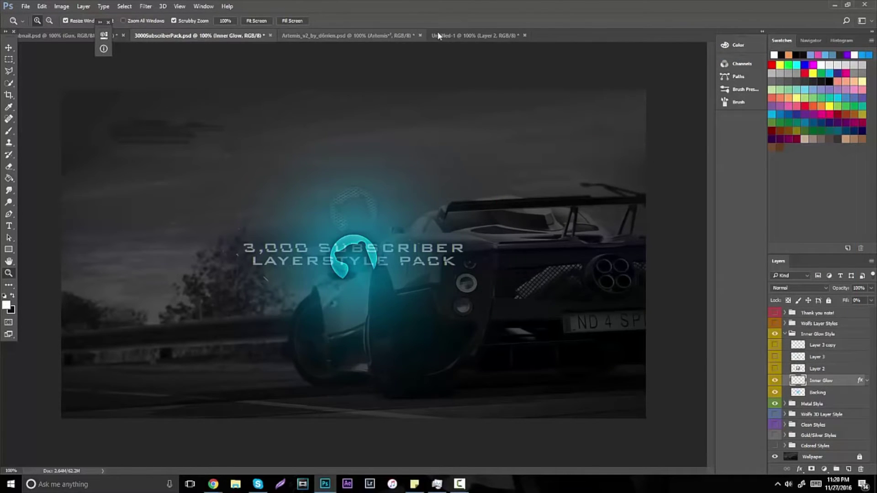
# Return to the Untitled-1 thumbnail and add the text "COD" over the soldier in the wallpaper.
pyautogui.click(434, 35)
pyautogui.click(9, 226)
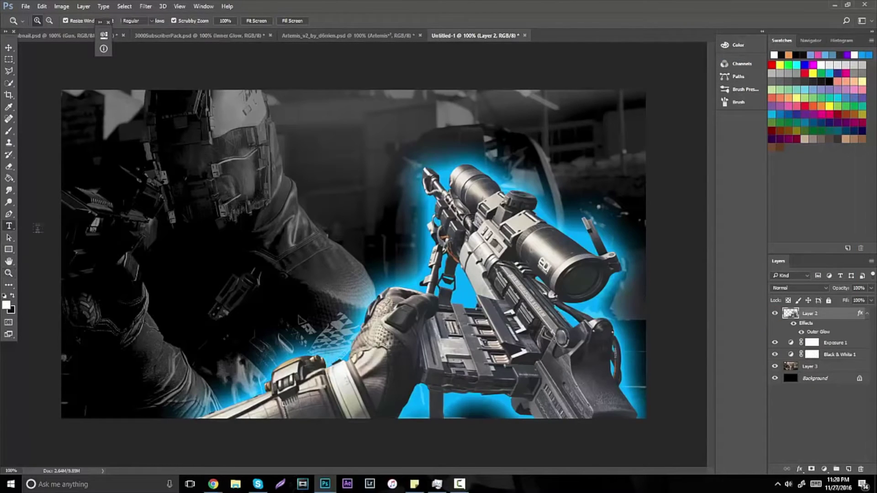
pyautogui.click(147, 258)
pyautogui.write('COD')
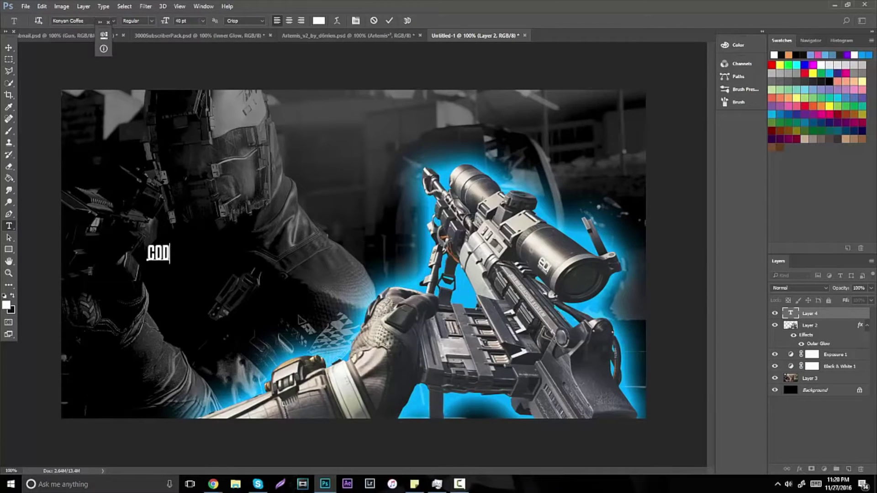
# Move the COD text layer beneath the gun's Layer 2 and enlarge the text to 514 pt.
pyautogui.hotkey('ctrl', 'a')
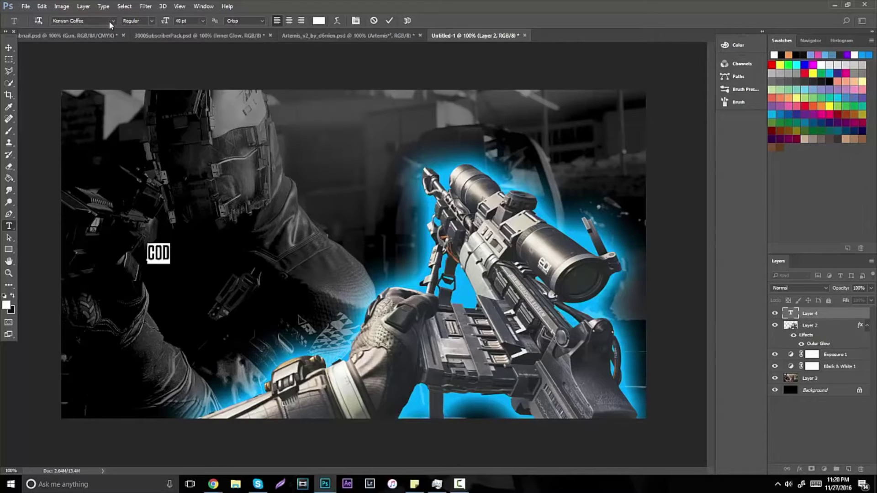
pyautogui.moveTo(802, 314); pyautogui.dragTo(802, 347)
pyautogui.moveTo(169, 258); pyautogui.dragTo(138, 266)
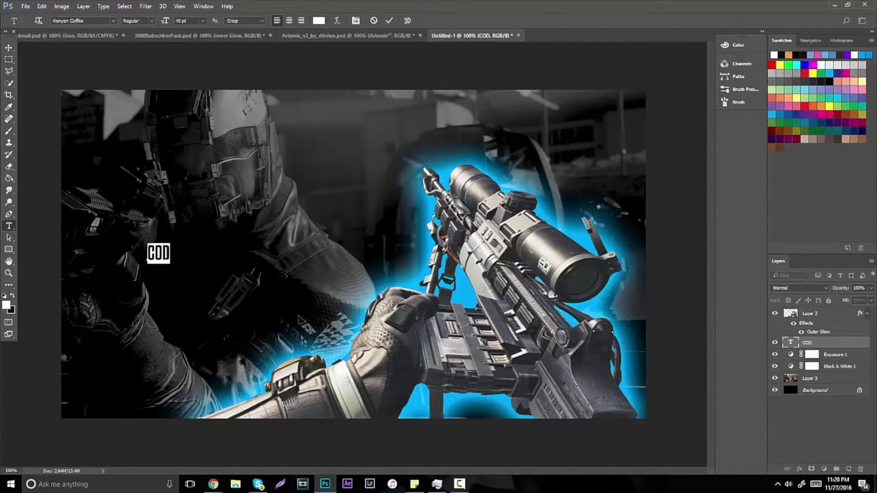
pyautogui.moveTo(165, 21); pyautogui.dragTo(44, 72)
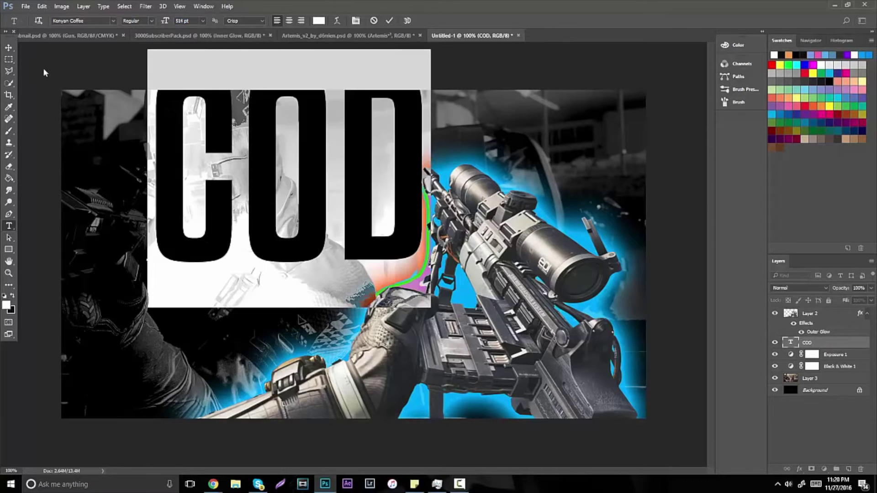
# Scale up and reposition the COD text so it fills the whole canvas behind the gun.
pyautogui.click(9, 48)
pyautogui.moveTo(172, 141); pyautogui.dragTo(137, 119)
pyautogui.hotkey('ctrl', 't')
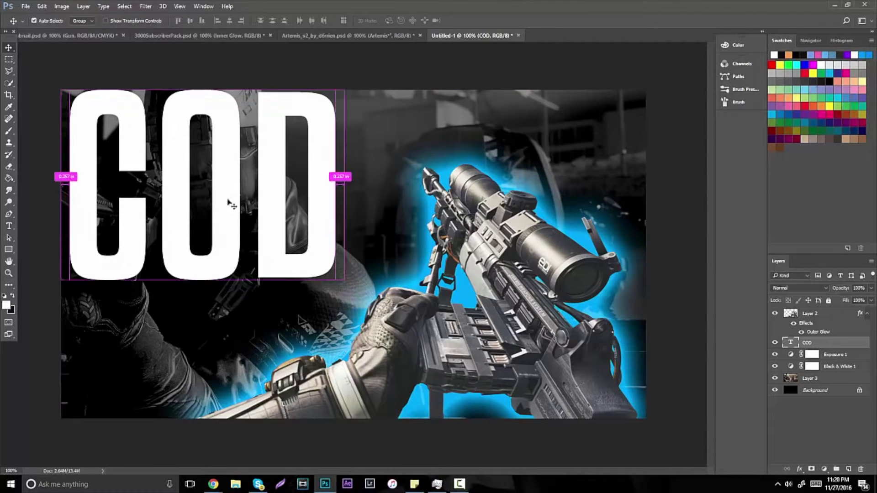
pyautogui.moveTo(344, 325); pyautogui.dragTo(506, 457)
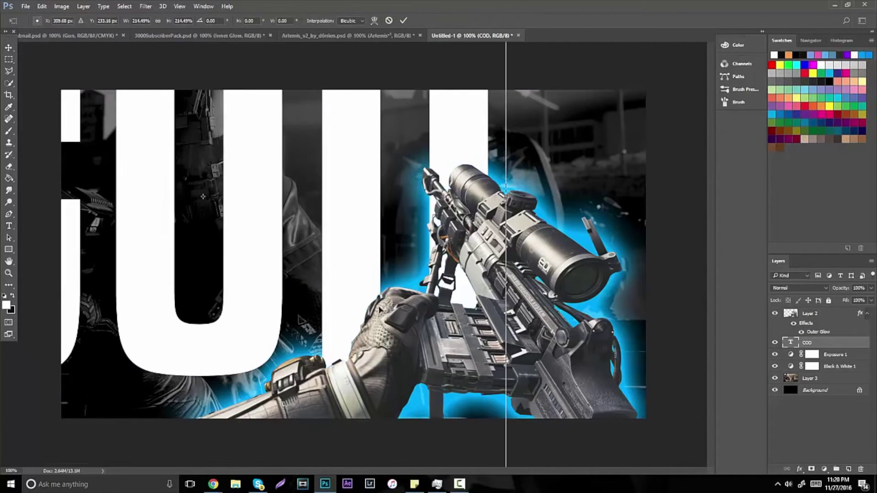
pyautogui.moveTo(380, 292); pyautogui.dragTo(555, 292)
pyautogui.hotkey('shift', 'Left')
pyautogui.hotkey('shift', 'Left')
pyautogui.hotkey('shift', 'Left')
pyautogui.hotkey('shift', 'Left')
pyautogui.moveTo(665, 197); pyautogui.dragTo(621, 246)
pyautogui.press('Return')
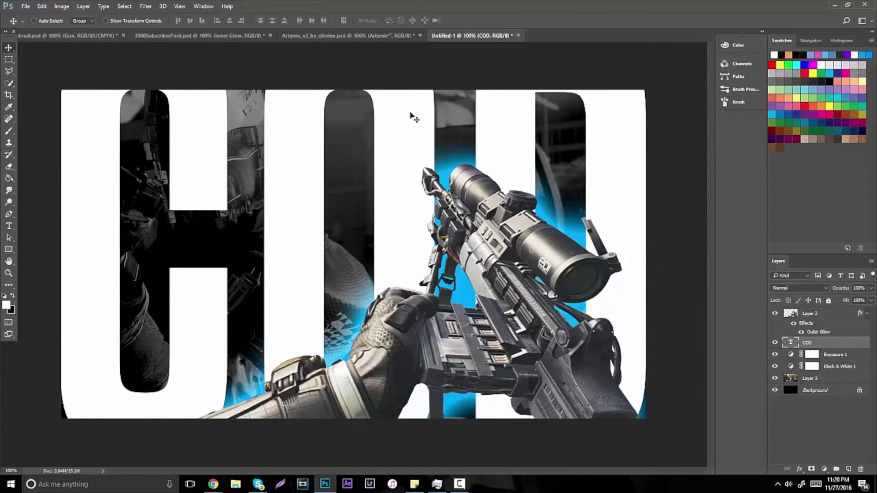
# Apply the transparent preset layer style with bevel, stroke, inner and outer glow and drop shadow to the COD text.
pyautogui.click(197, 5)
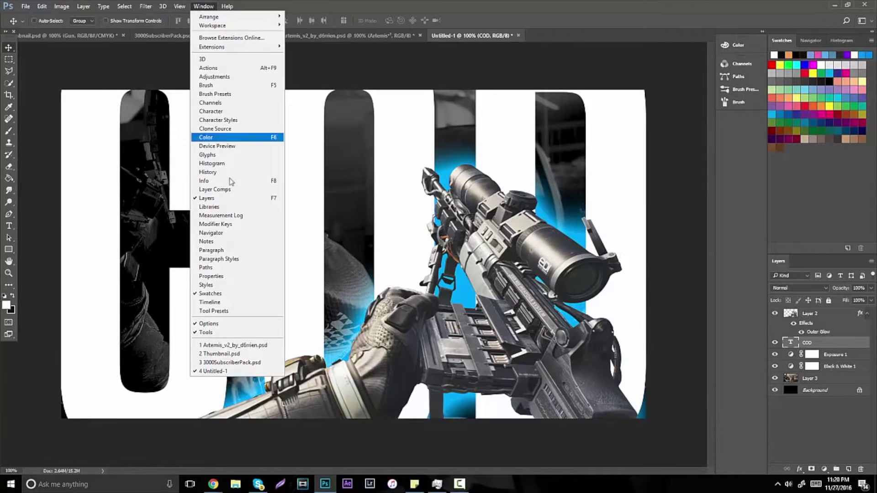
pyautogui.click(223, 283)
pyautogui.click(470, 138)
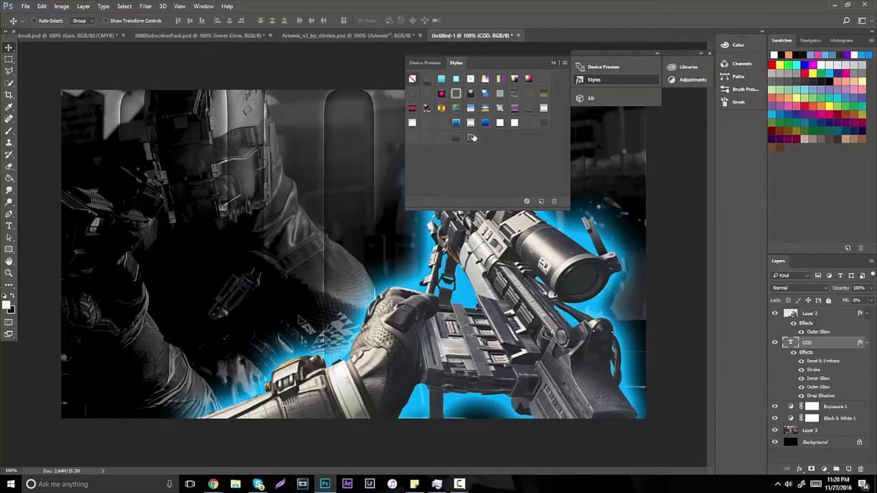
pyautogui.click(553, 63)
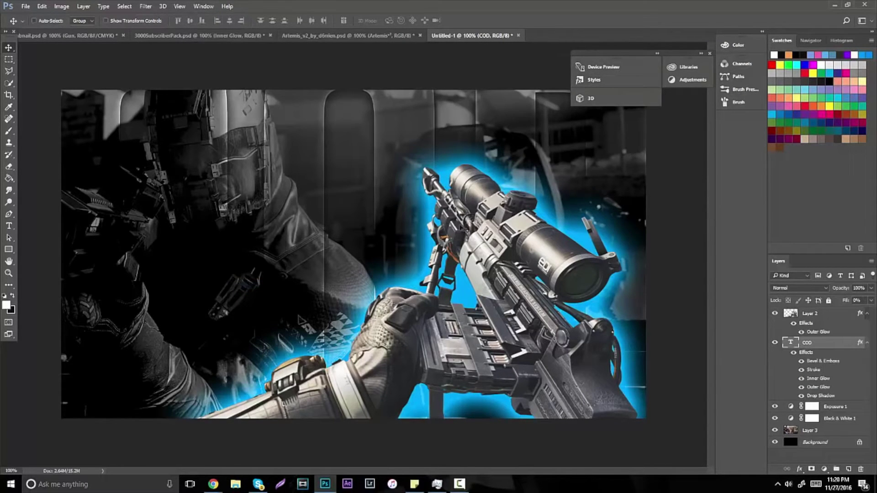
# Slightly narrow the COD text so its outer edges fit inside the canvas, and clear away the floating panels.
pyautogui.click(8, 273)
pyautogui.moveTo(348, 230)
pyautogui.mouseDown()
pyautogui.moveTo(299, 227)
pyautogui.moveTo(344, 230)
pyautogui.mouseUp()
pyautogui.hotkey('ctrl', 't')
pyautogui.moveTo(612, 224)
pyautogui.mouseDown()
pyautogui.moveTo(616, 194)
pyautogui.moveTo(612, 231)
pyautogui.mouseUp()
pyautogui.press('Return')
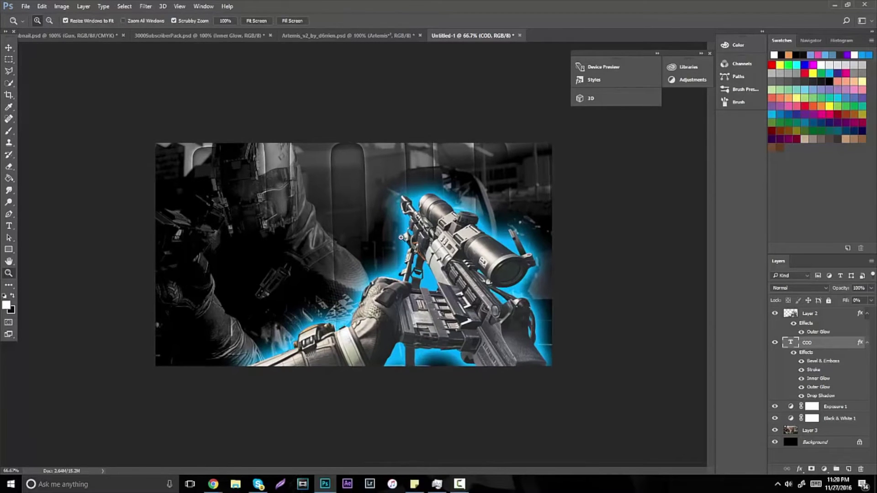
pyautogui.click(398, 232)
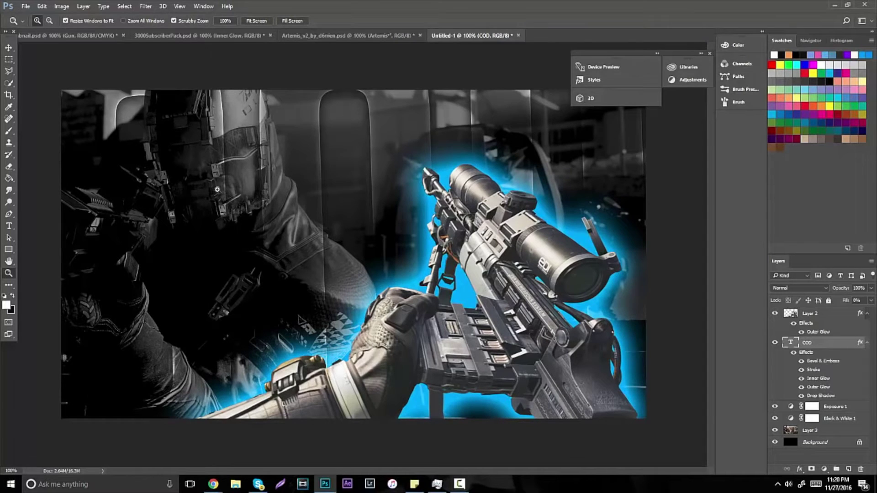
pyautogui.click(701, 54)
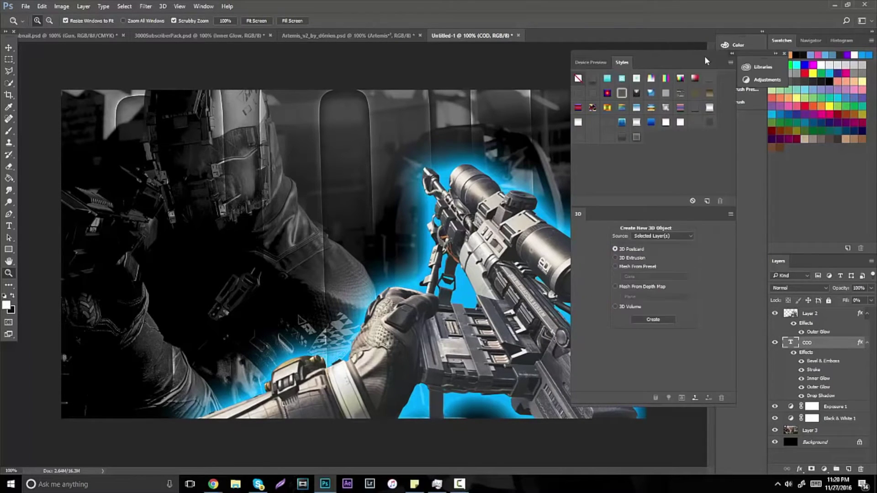
pyautogui.click(731, 54)
pyautogui.click(710, 54)
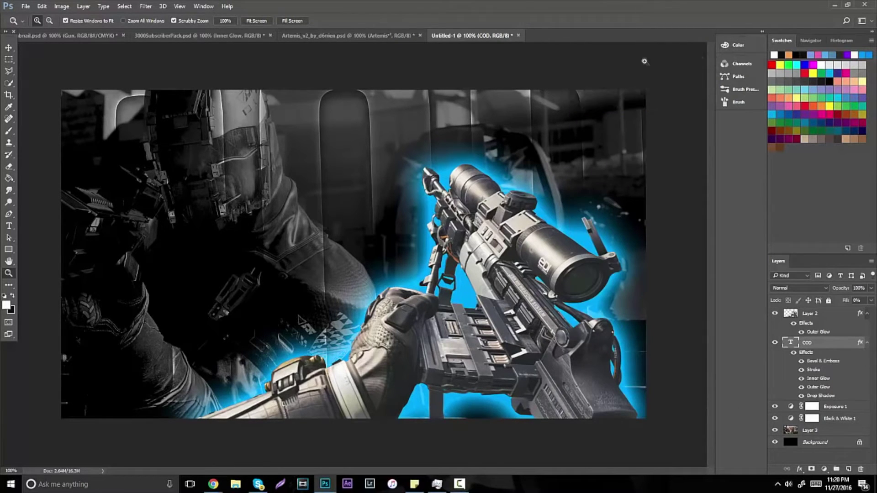
# In Artemis_v2_by_d6rrien.psd, hide the cover, open the stocks group, and show and select its first blue wave layer.
pyautogui.click(346, 35)
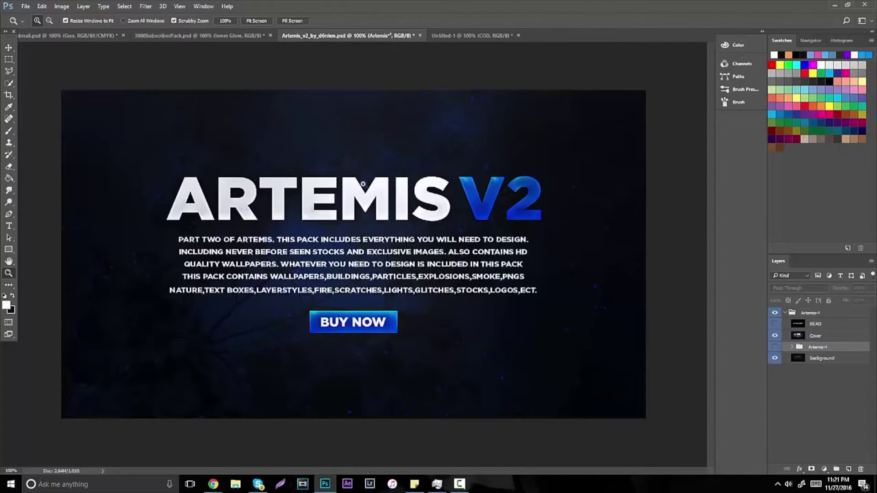
pyautogui.click(774, 336)
pyautogui.click(792, 347)
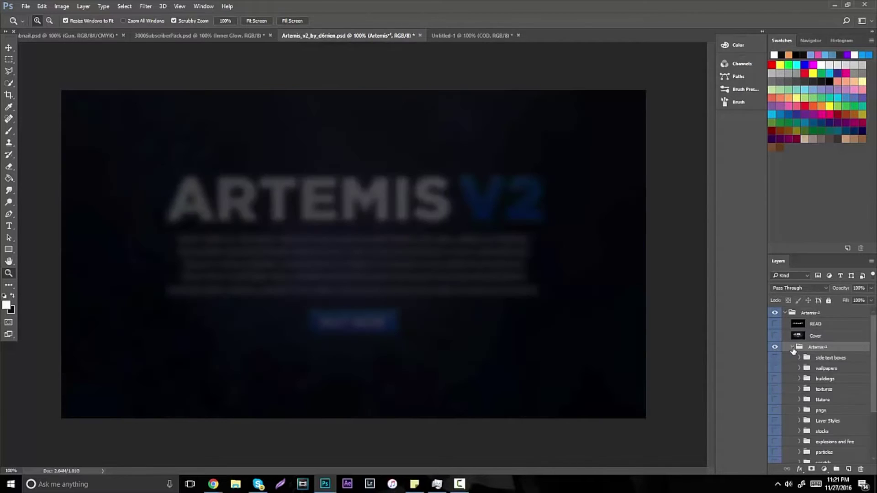
pyautogui.scroll(-2, 775, 420)
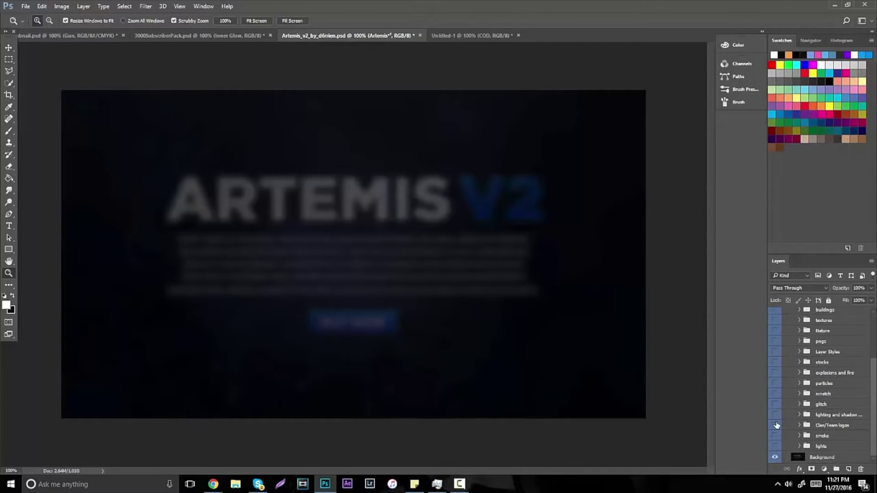
pyautogui.click(774, 362)
pyautogui.click(798, 362)
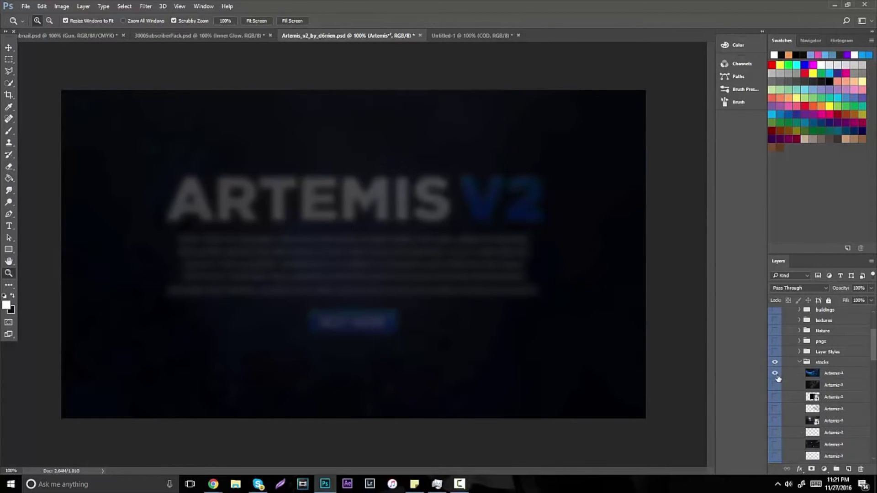
pyautogui.click(775, 373)
pyautogui.click(826, 374)
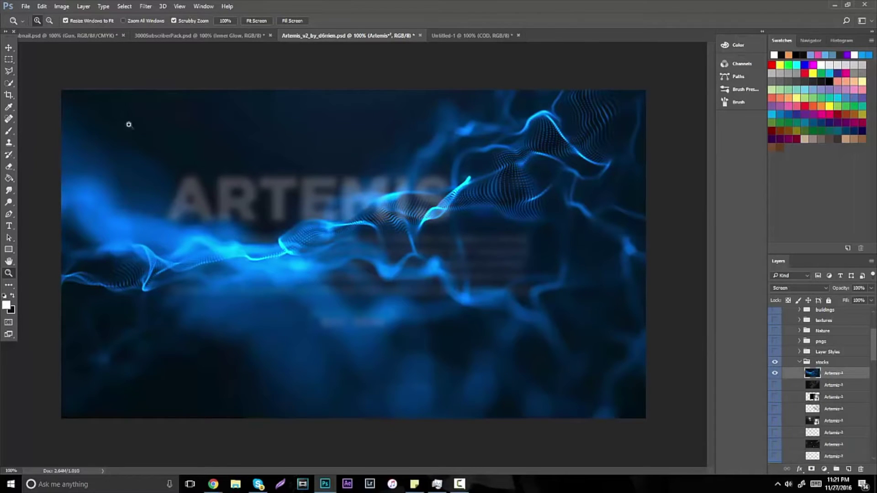
# Try to transfer the blue wave stock by moving it onto the Untitled-1 document, and undo the shift.
pyautogui.click(9, 47)
pyautogui.moveTo(461, 178); pyautogui.dragTo(460, 38)
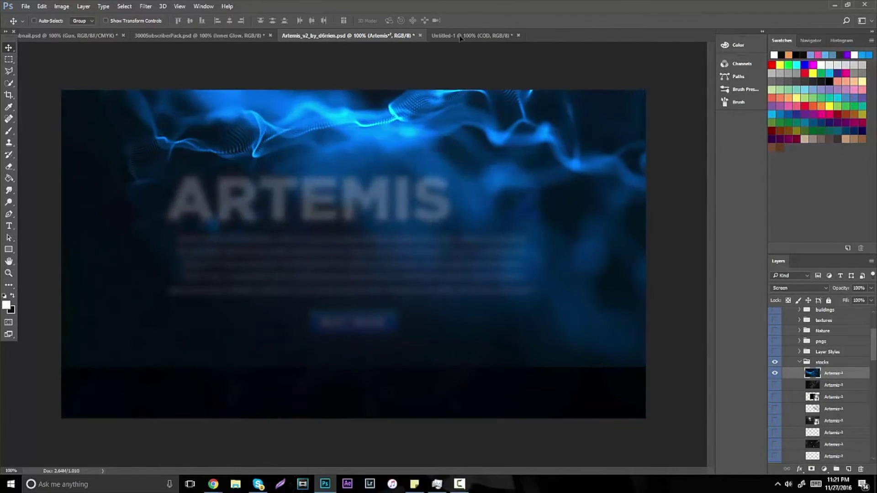
pyautogui.moveTo(450, 91); pyautogui.dragTo(515, 214)
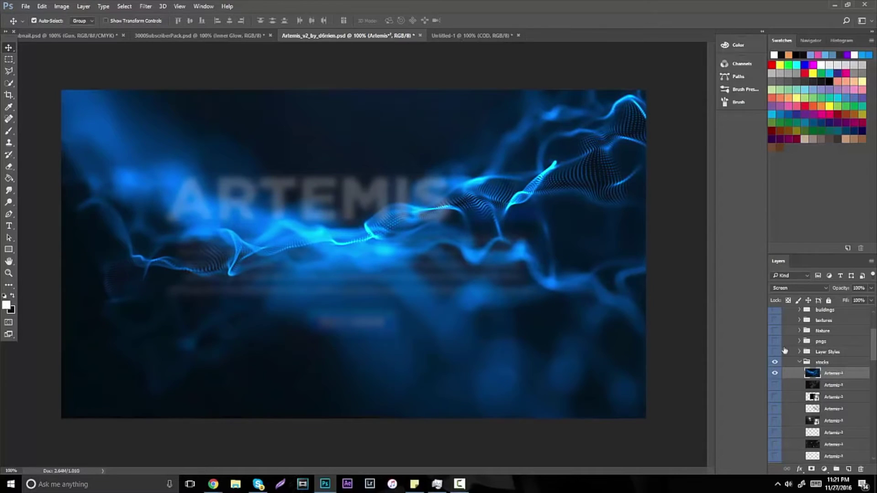
pyautogui.hotkey('ctrl', 'z')
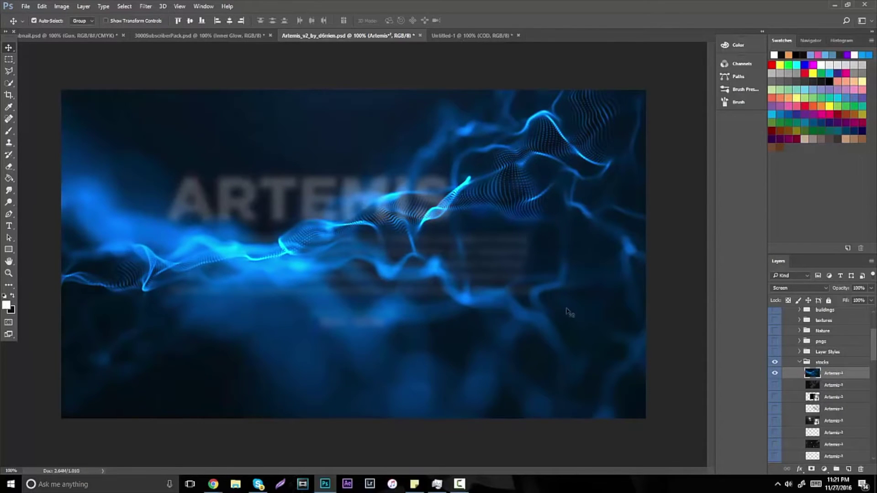
pyautogui.hotkey('ctrl', 'alt', 'z')
# Paste the blue wave stock into the Untitled-1 thumbnail and place it above the gun's layer.
pyautogui.click(459, 36)
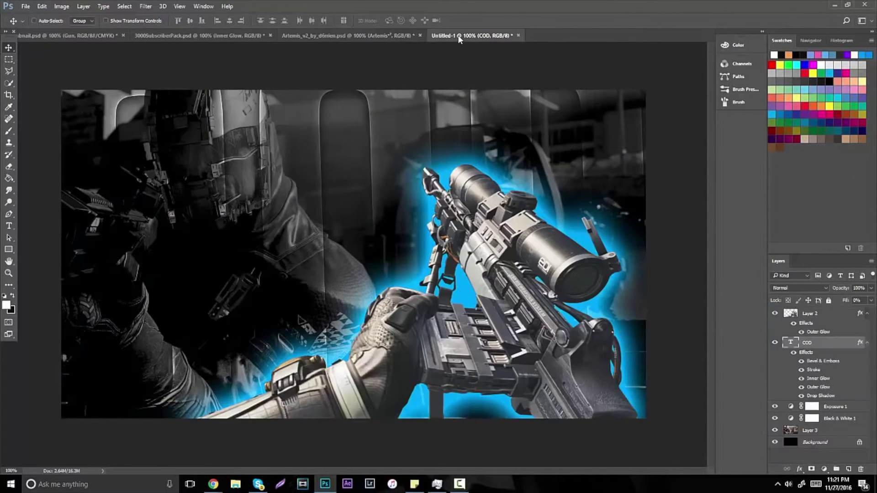
pyautogui.hotkey('ctrl', 'v')
pyautogui.moveTo(815, 342); pyautogui.dragTo(806, 310)
# Compare the Soft Light and Screen blend modes on the blue wave layer and settle on Linear Dodge (Add).
pyautogui.click(788, 288)
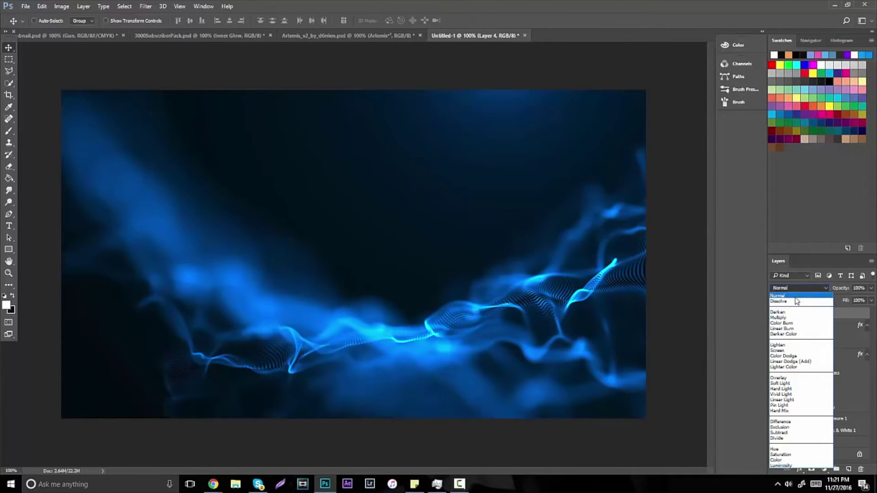
pyautogui.click(788, 382)
pyautogui.click(791, 289)
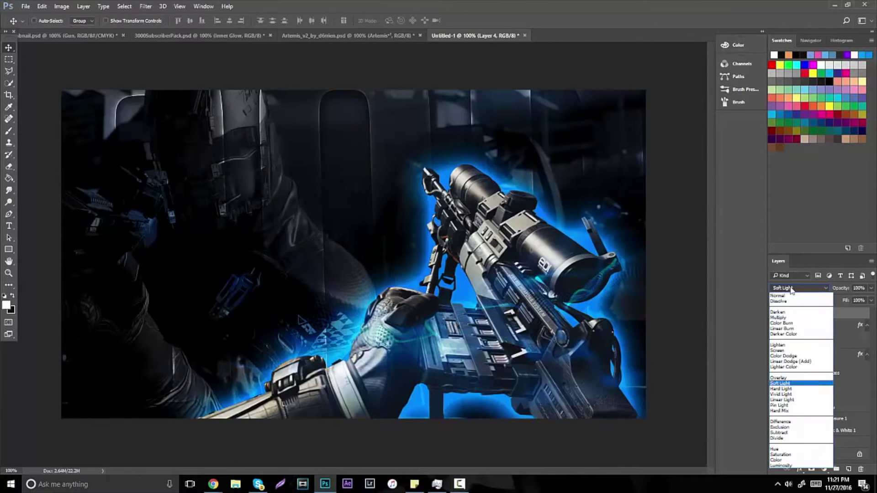
pyautogui.click(791, 350)
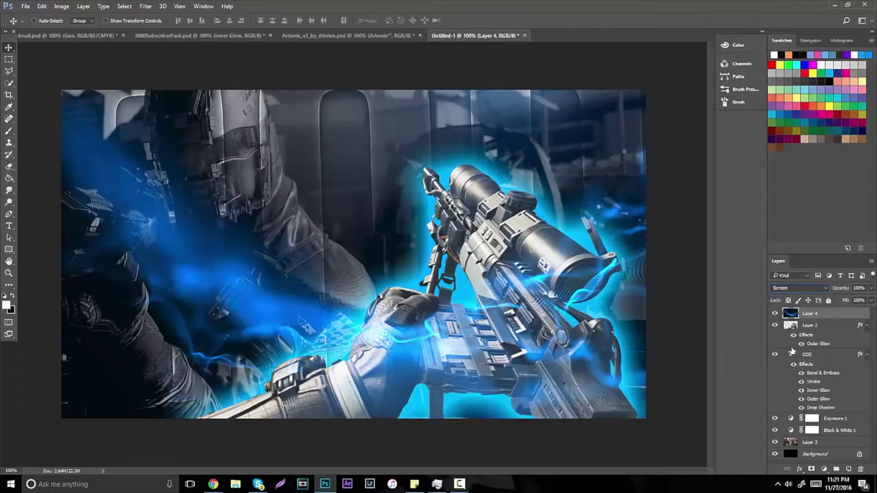
pyautogui.click(796, 288)
pyautogui.click(793, 349)
pyautogui.scroll(-3, 798, 287)
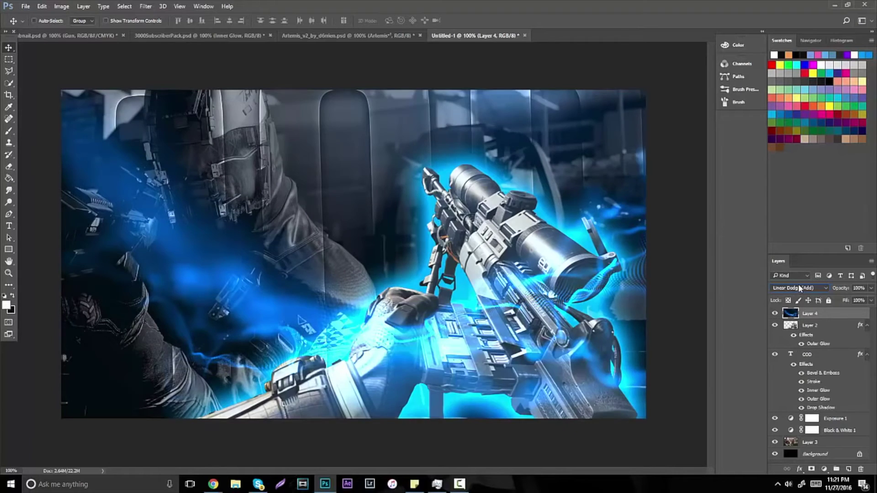
pyautogui.scroll(1, 798, 288)
# Shift the blue wave layer down over the lower part of the thumbnail and softly erase its hard upper edge.
pyautogui.moveTo(477, 293); pyautogui.dragTo(486, 384)
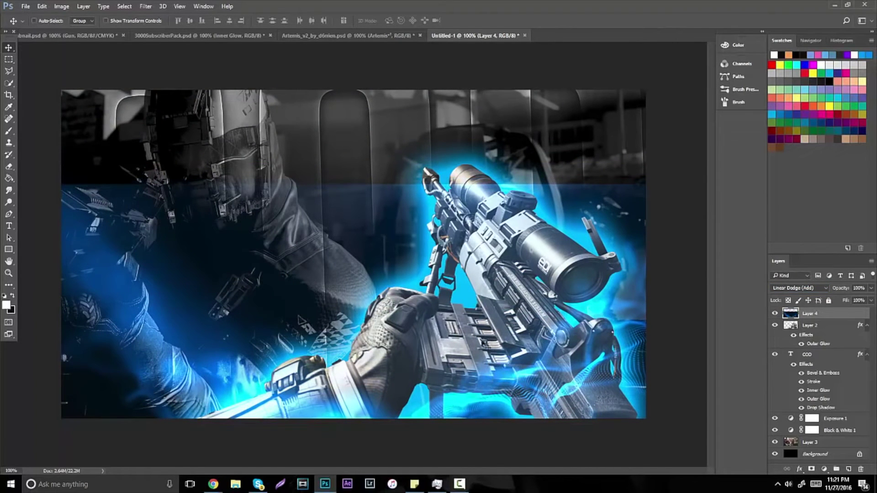
pyautogui.click(9, 167)
pyautogui.moveTo(139, 179)
pyautogui.mouseDown()
pyautogui.moveTo(133, 185)
pyautogui.moveTo(515, 184)
pyautogui.moveTo(648, 196)
pyautogui.moveTo(526, 191)
pyautogui.moveTo(418, 163)
pyautogui.mouseUp()
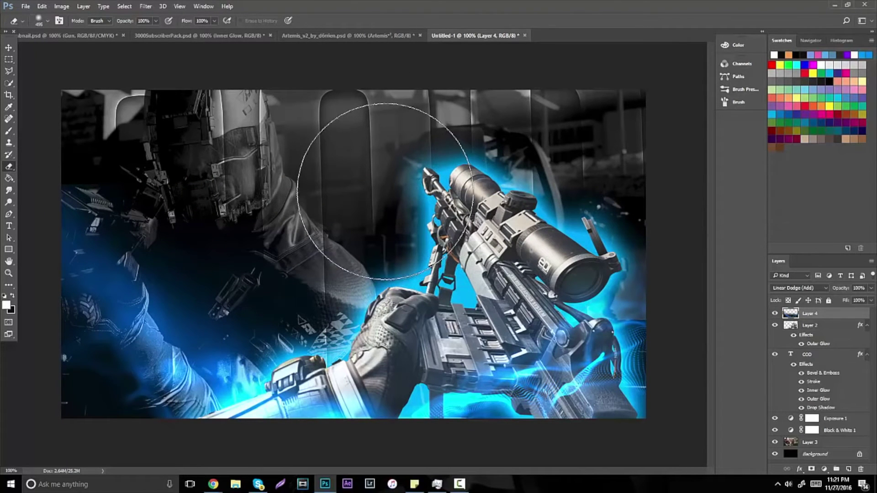
# Add a new layer directly beneath the COD text and set the foreground colour to bright blue 0090ff.
pyautogui.click(827, 416)
pyautogui.click(848, 469)
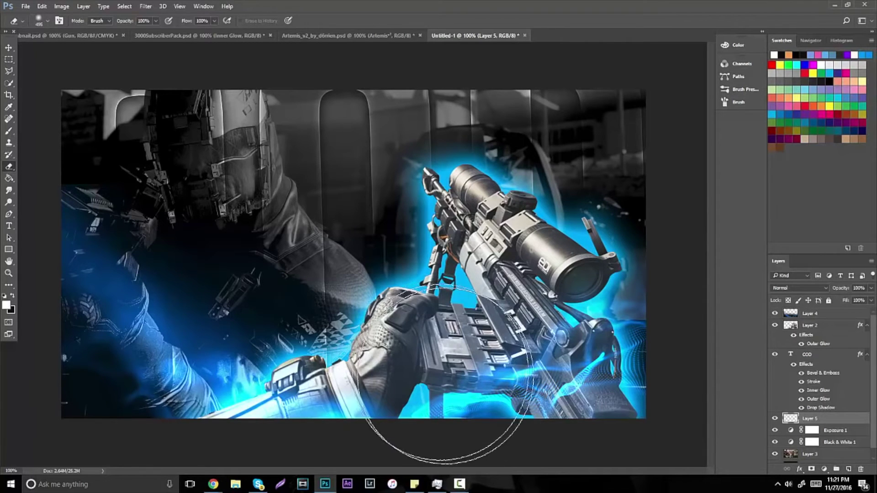
pyautogui.click(6, 307)
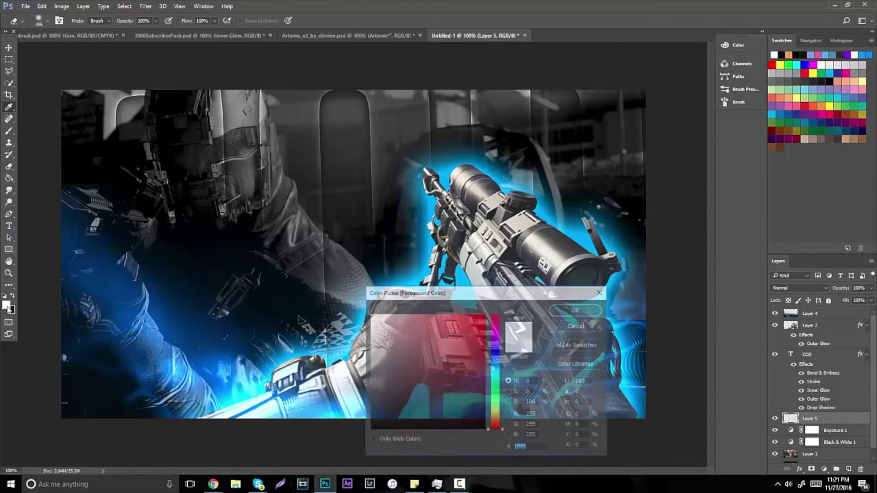
pyautogui.click(496, 364)
pyautogui.moveTo(473, 335); pyautogui.dragTo(486, 314)
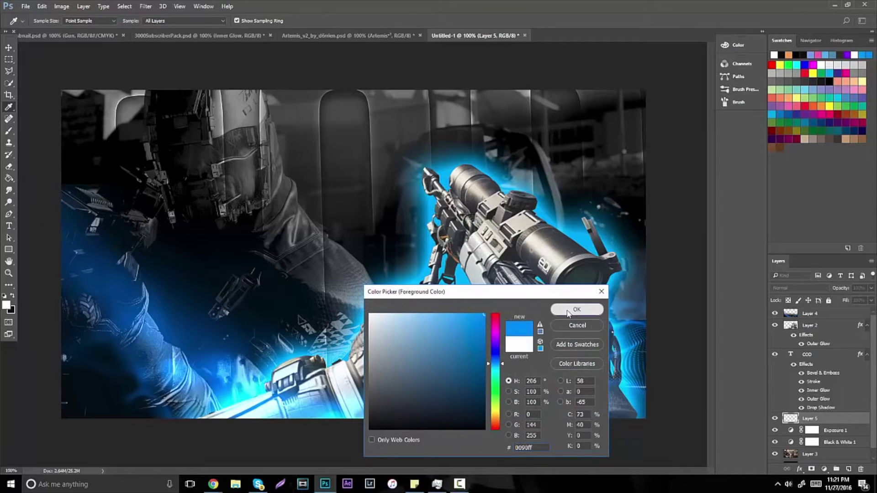
pyautogui.click(571, 311)
# Paint soft blue glows with the Brush over both sides of the background behind the COD text.
pyautogui.click(9, 131)
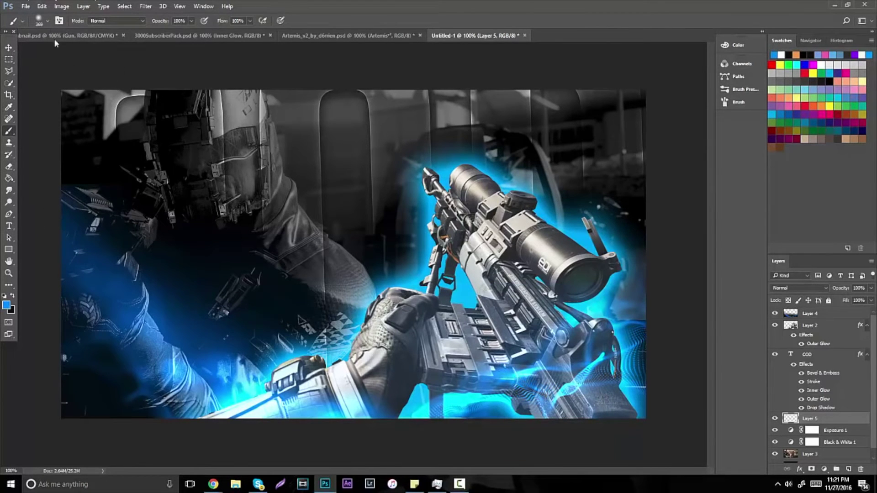
pyautogui.moveTo(73, 76)
pyautogui.mouseDown()
pyautogui.moveTo(55, 99)
pyautogui.moveTo(99, 173)
pyautogui.moveTo(260, 229)
pyautogui.moveTo(263, 324)
pyautogui.moveTo(140, 392)
pyautogui.mouseUp()
pyautogui.moveTo(626, 166)
pyautogui.mouseDown()
pyautogui.moveTo(665, 167)
pyautogui.moveTo(586, 395)
pyautogui.mouseUp()
pyautogui.click(870, 288)
pyautogui.moveTo(859, 300); pyautogui.dragTo(871, 304)
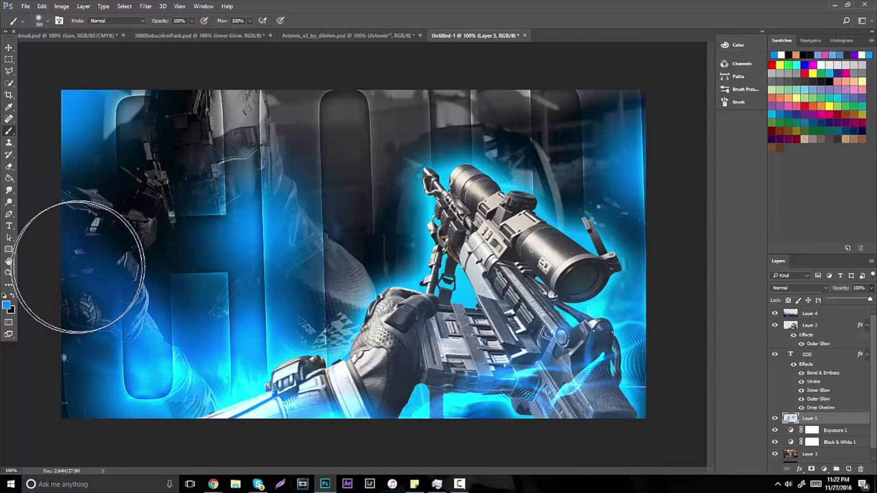
pyautogui.click(8, 273)
pyautogui.keyDown('alt'); pyautogui.click(280, 262); pyautogui.keyUp('alt')
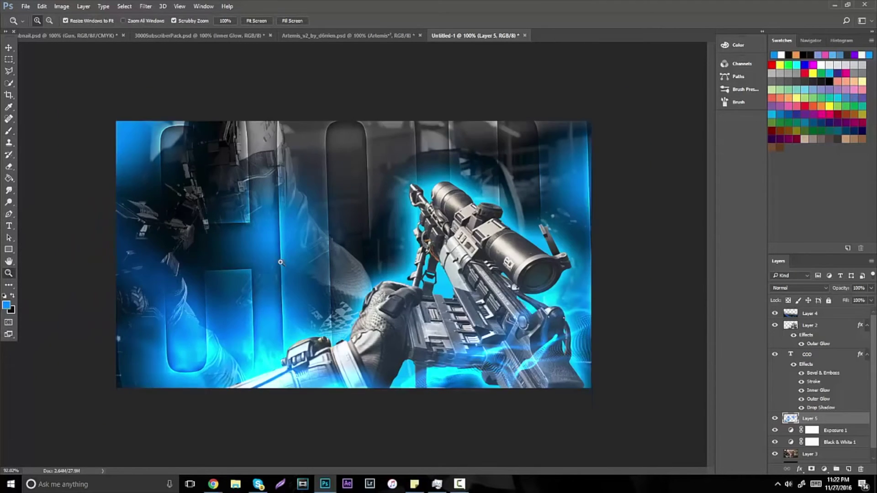
pyautogui.click(280, 262)
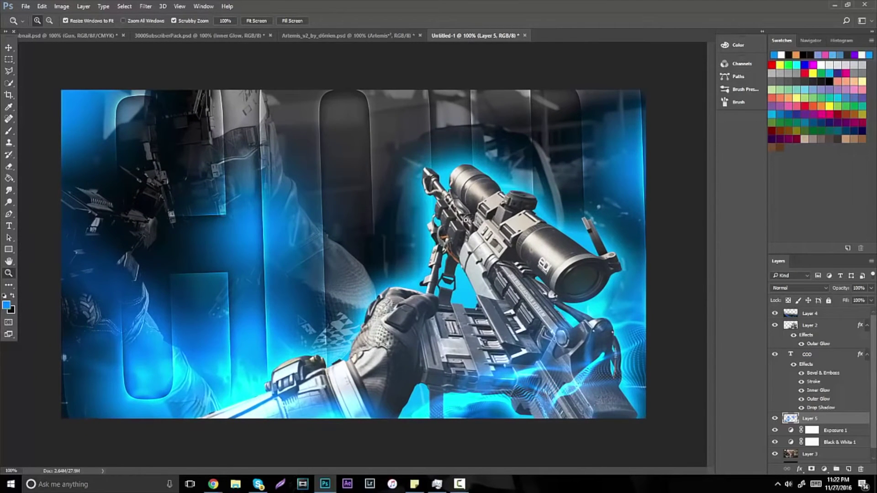
# Add a new layer on top of the blue wave layer and set the foreground colour to white.
pyautogui.click(820, 314)
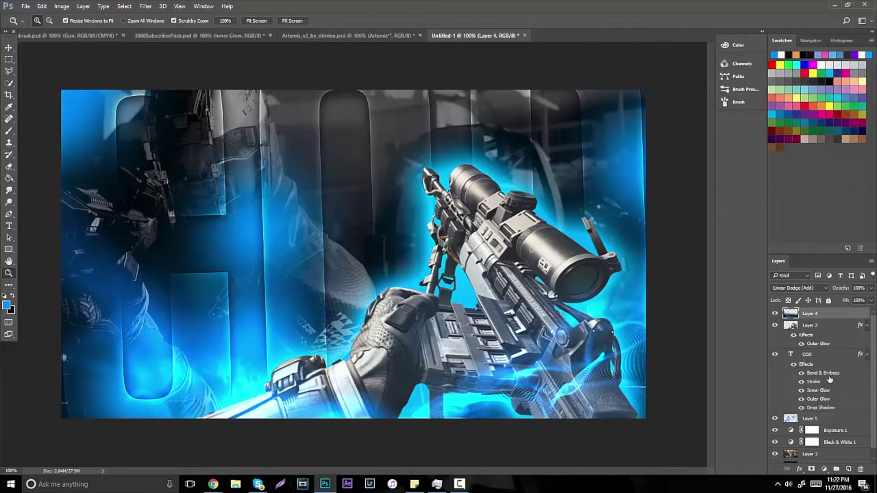
pyautogui.click(848, 469)
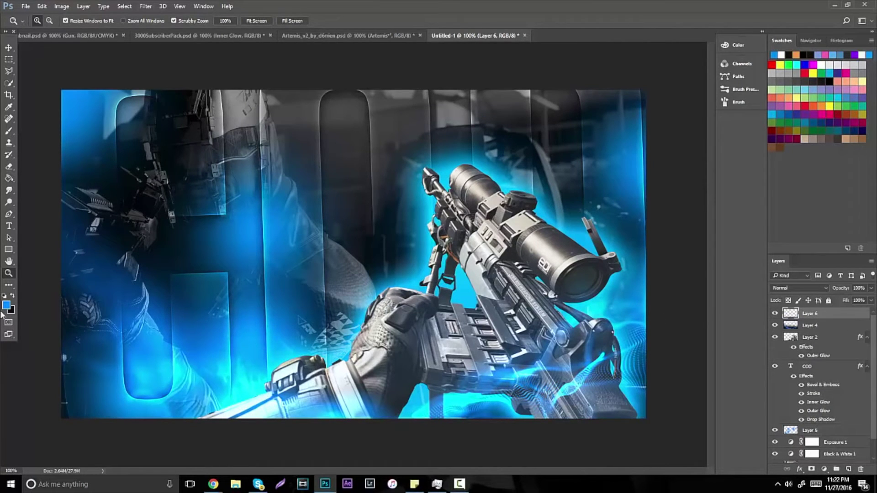
pyautogui.click(5, 297)
pyautogui.click(12, 296)
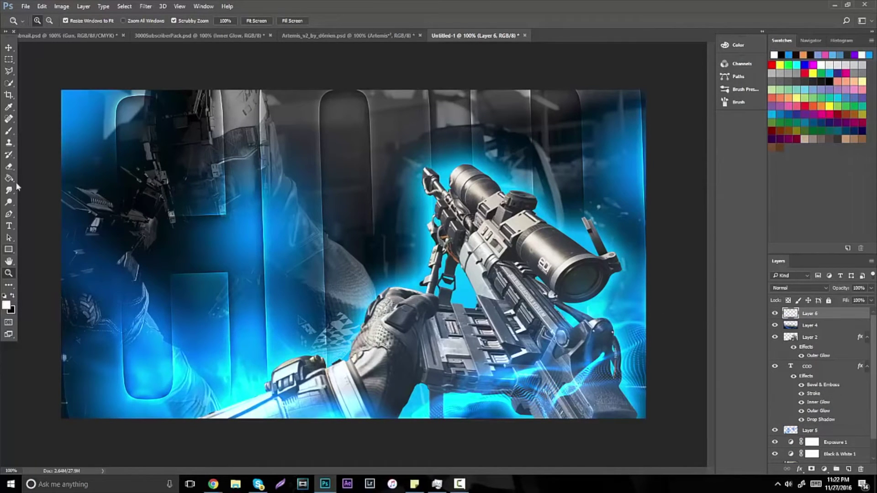
# Paint soft white glows with a 480 px Brush at the thumbnail's top edge and upper right side, and lower the layer's opacity to 50%.
pyautogui.click(9, 131)
pyautogui.click(47, 21)
pyautogui.moveTo(98, 50); pyautogui.dragTo(101, 51)
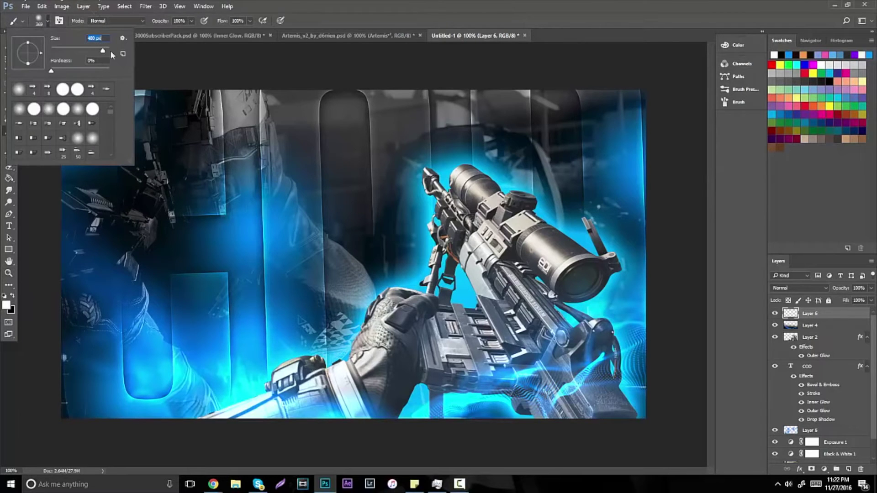
pyautogui.click(539, 125)
pyautogui.click(539, 125)
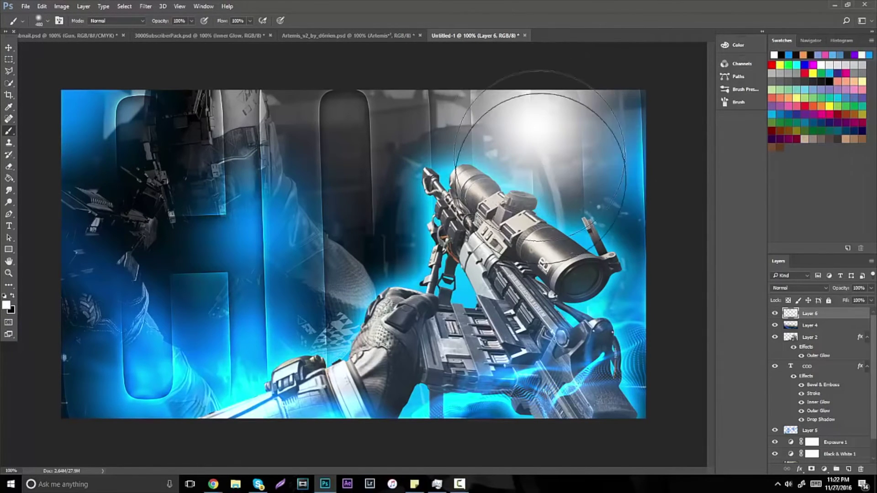
pyautogui.hotkey('ctrl', 'z')
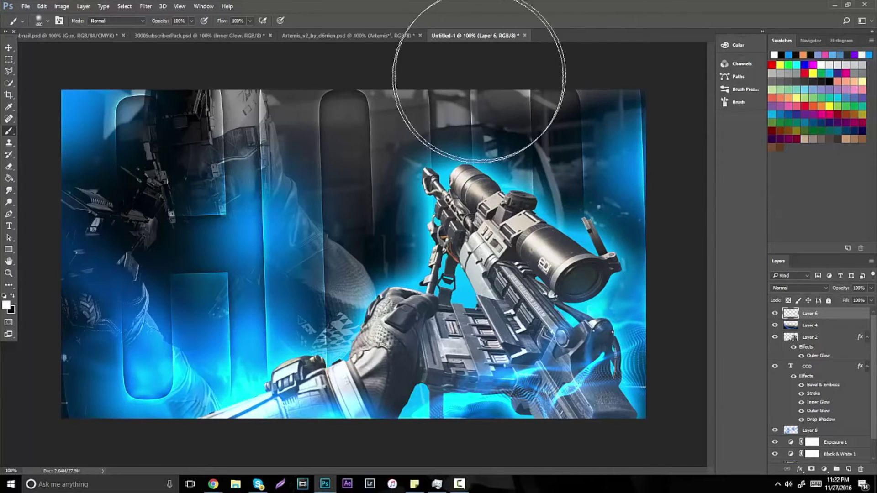
pyautogui.click(479, 77)
pyautogui.click(660, 359)
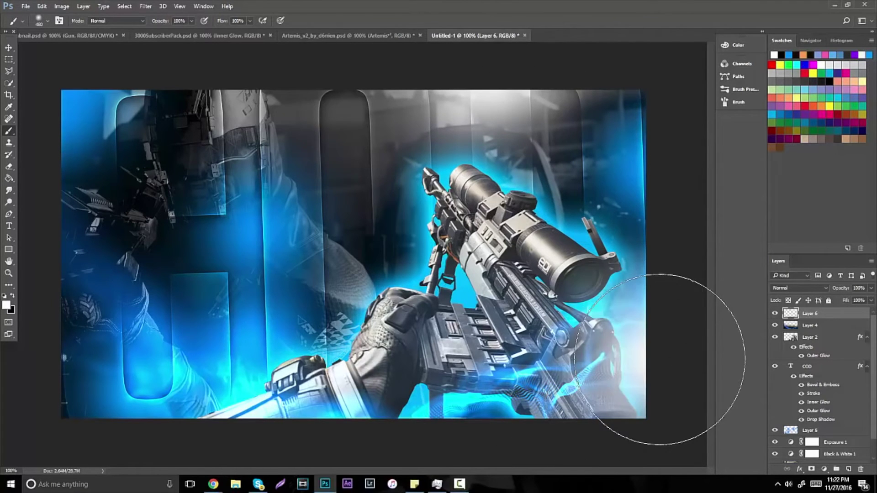
pyautogui.hotkey('ctrl', 'z')
pyautogui.click(670, 153)
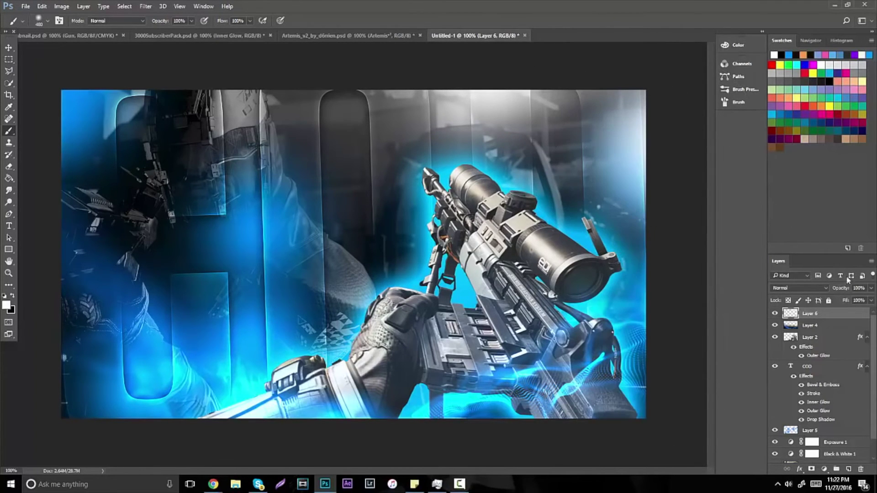
pyautogui.click(870, 287)
pyautogui.moveTo(871, 300); pyautogui.dragTo(850, 302)
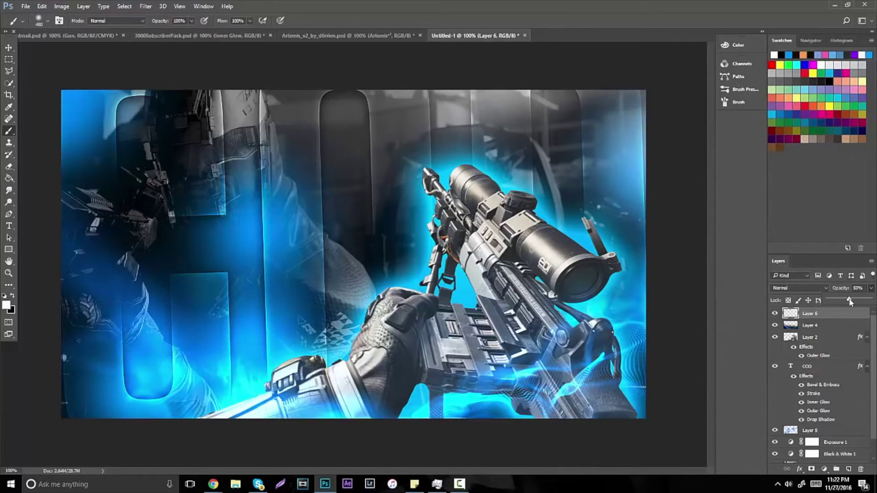
# Add a new layer on top and paint soft black shading over the lower centre, above the muzzle and across the scope.
pyautogui.click(848, 470)
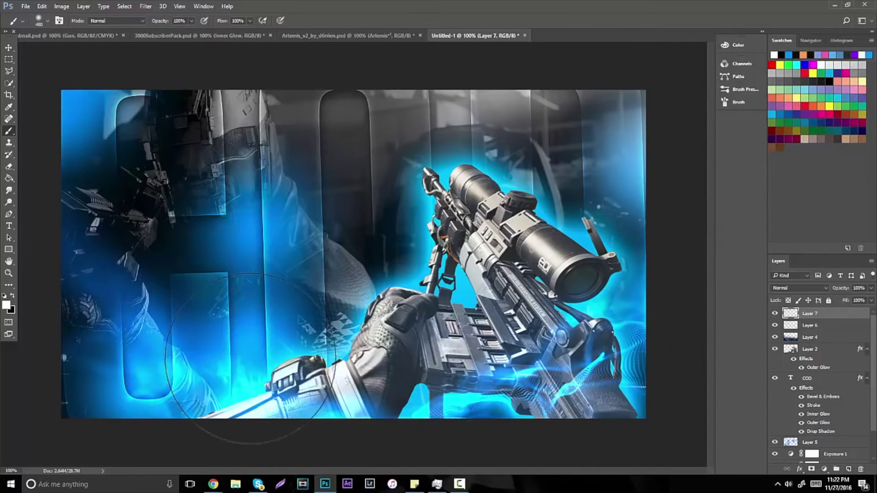
pyautogui.click(12, 296)
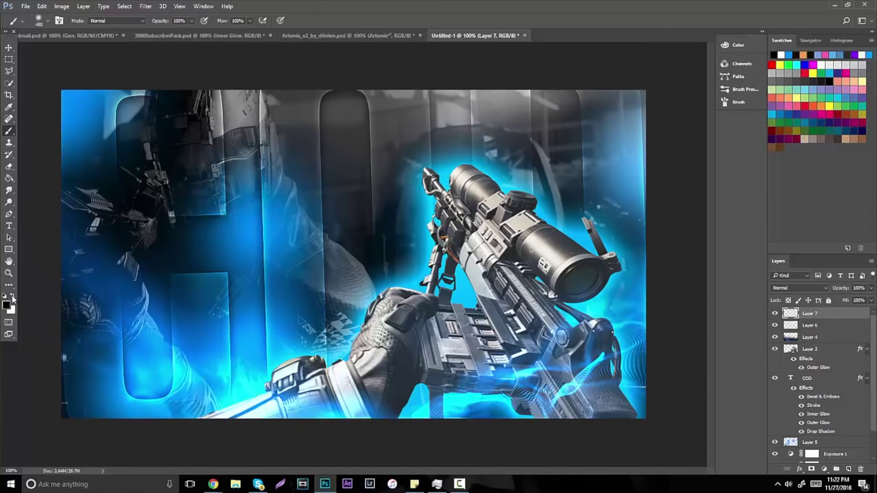
pyautogui.moveTo(338, 459)
pyautogui.mouseDown()
pyautogui.moveTo(607, 440)
pyautogui.moveTo(411, 420)
pyautogui.mouseUp()
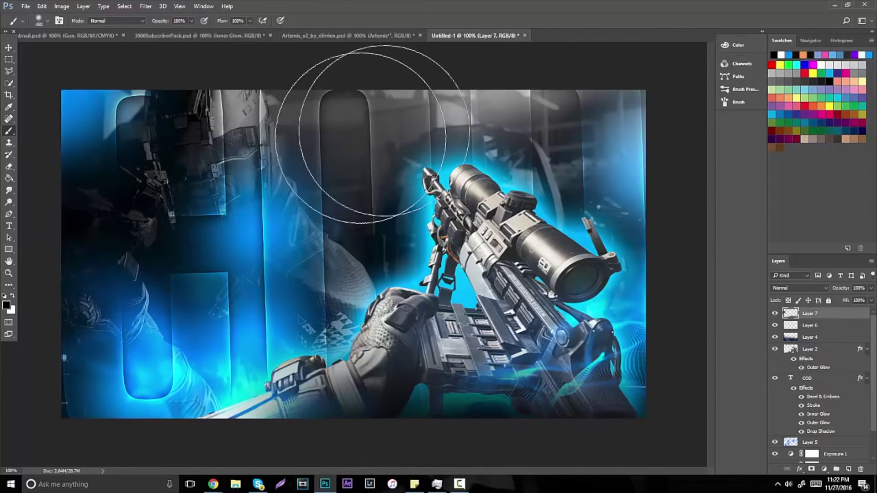
pyautogui.click(396, 127)
pyautogui.moveTo(622, 209); pyautogui.dragTo(597, 192)
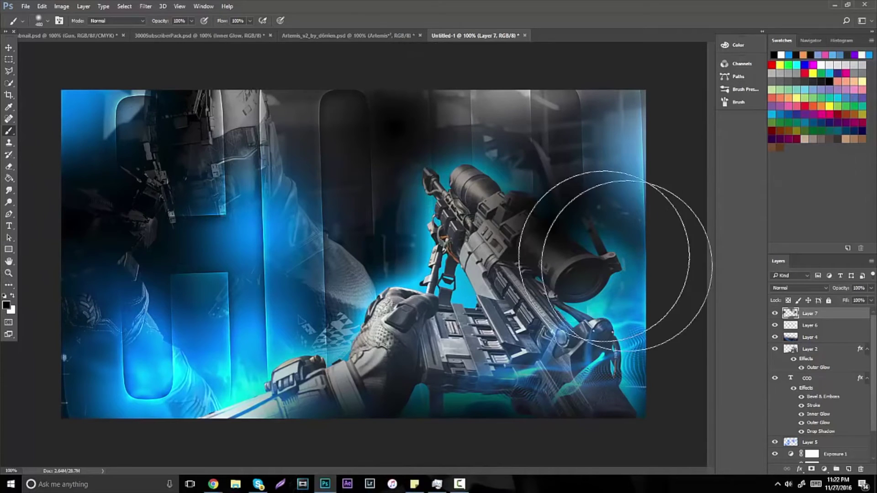
# Set the black shading layer's blend mode to Overlay and its opacity to 43%.
pyautogui.click(796, 288)
pyautogui.click(789, 378)
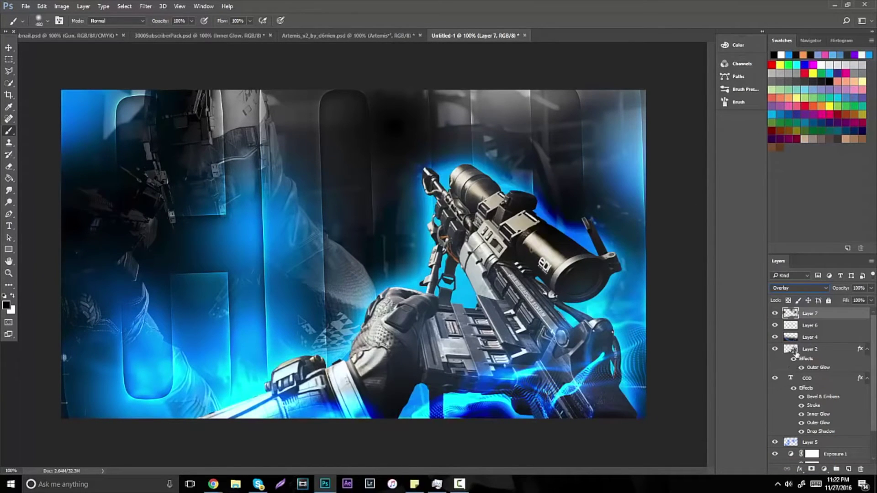
pyautogui.click(870, 288)
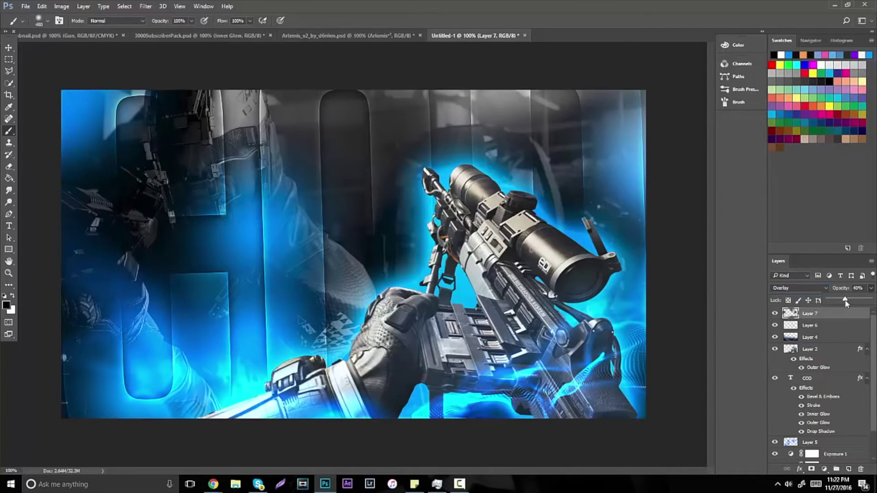
pyautogui.moveTo(845, 303); pyautogui.dragTo(847, 307)
# Switch to the Artemis pack document, browse its stocks group, and show and select the curved lightning layer.
pyautogui.click(332, 36)
pyautogui.click(775, 442)
pyautogui.scroll(-2, 777, 443)
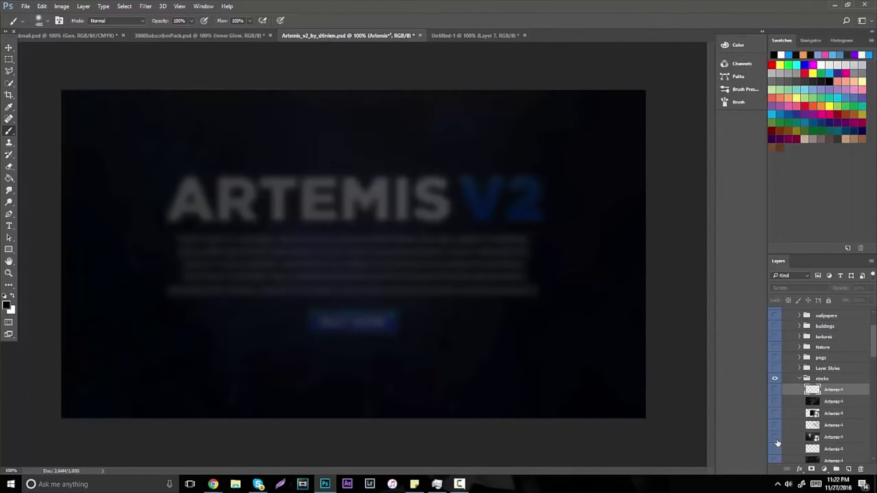
pyautogui.click(772, 437)
pyautogui.click(772, 438)
pyautogui.scroll(-2, 772, 436)
pyautogui.click(775, 434)
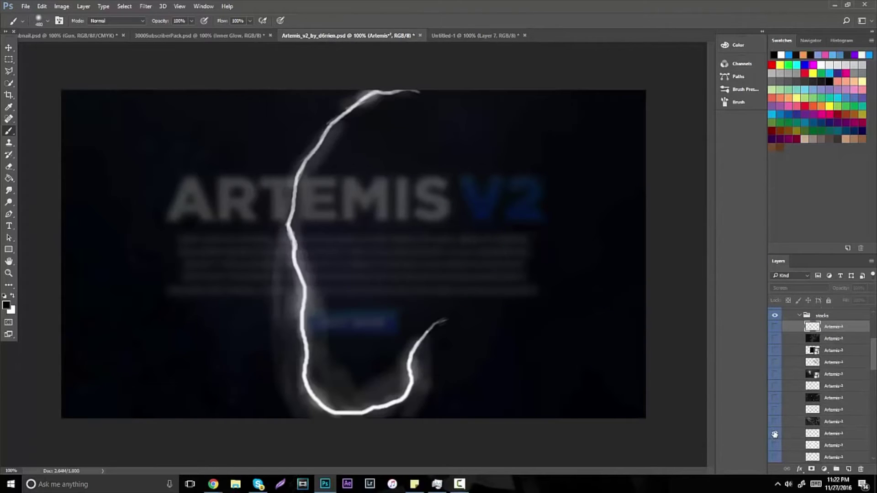
pyautogui.click(821, 434)
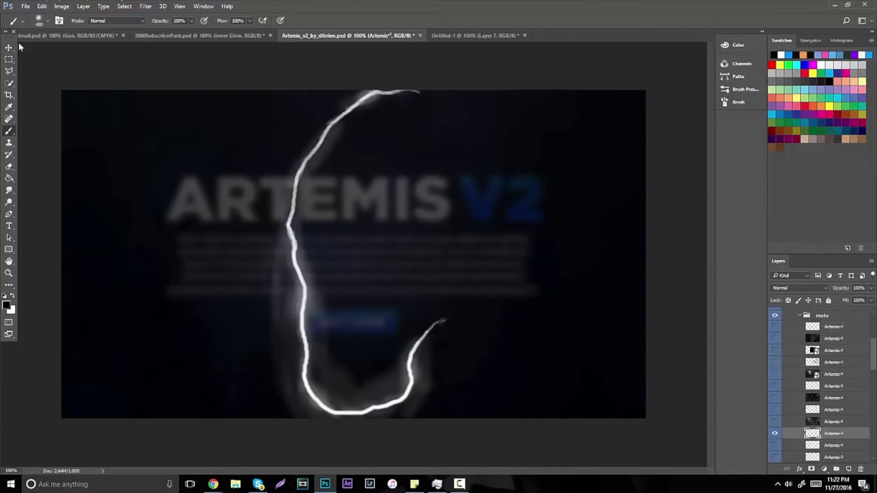
# Try to carry the lightning layer over to the thumbnail document, and cut the lightning from its own layer.
pyautogui.press('v')
pyautogui.moveTo(218, 108); pyautogui.dragTo(457, 28)
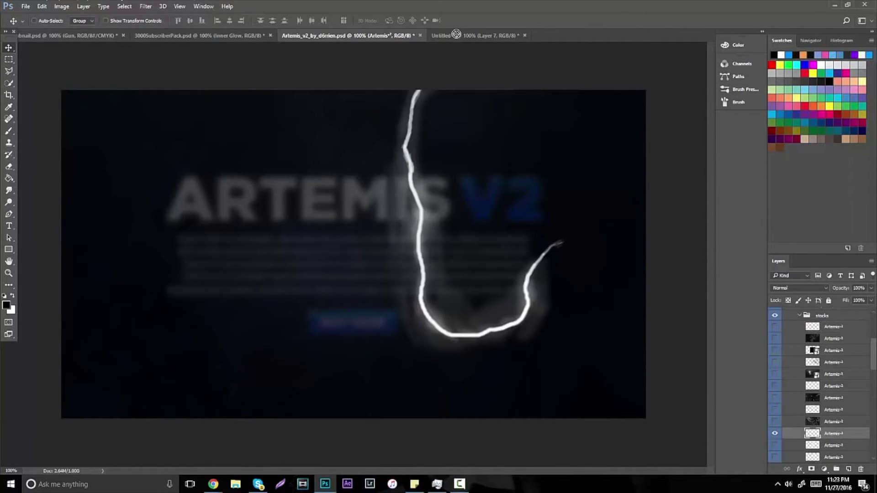
pyautogui.moveTo(455, 37); pyautogui.dragTo(373, 124)
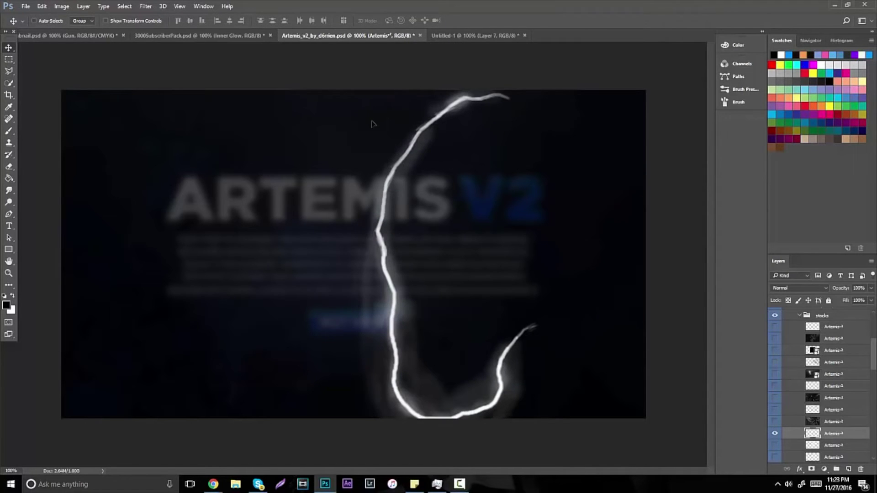
pyautogui.keyDown('ctrl'); pyautogui.click(812, 433); pyautogui.keyUp('ctrl')
pyautogui.hotkey('ctrl', 'x')
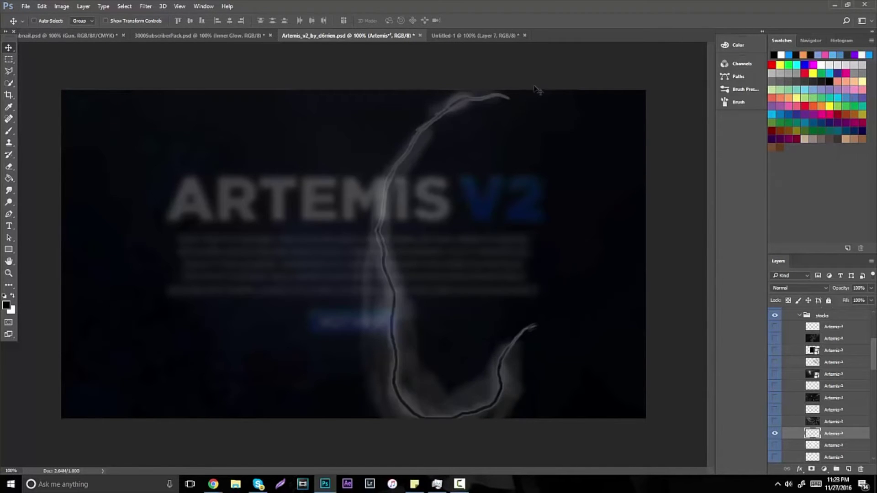
# Paste the lightning into the thumbnail, try it at the right edge beside the gun, and delete the pasted layer.
pyautogui.click(466, 35)
pyautogui.hotkey('ctrl', 'v')
pyautogui.moveTo(342, 107); pyautogui.dragTo(677, 193)
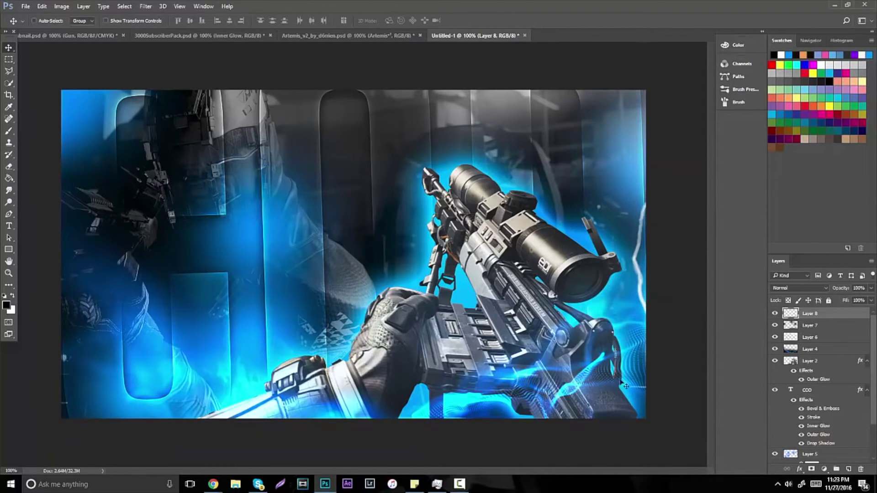
pyautogui.click(861, 469)
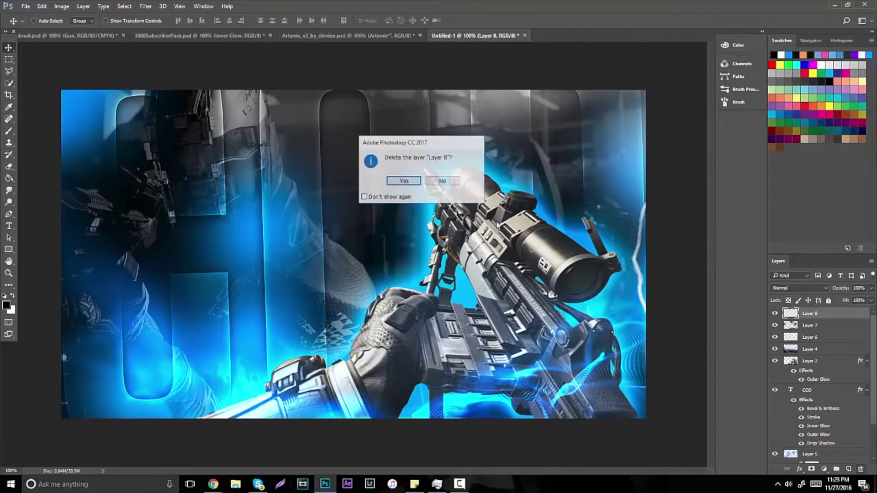
pyautogui.click(401, 183)
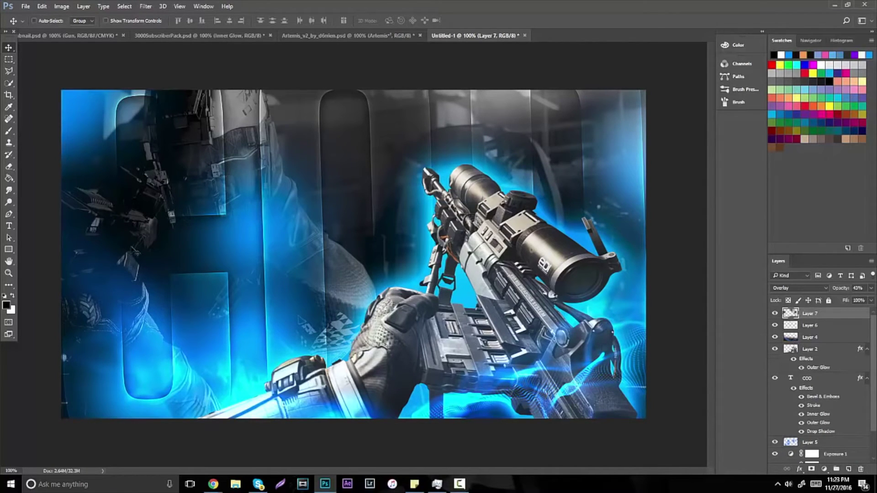
# Rasterize the COD text layer and collapse its list of effects.
pyautogui.click(8, 226)
pyautogui.click(243, 215)
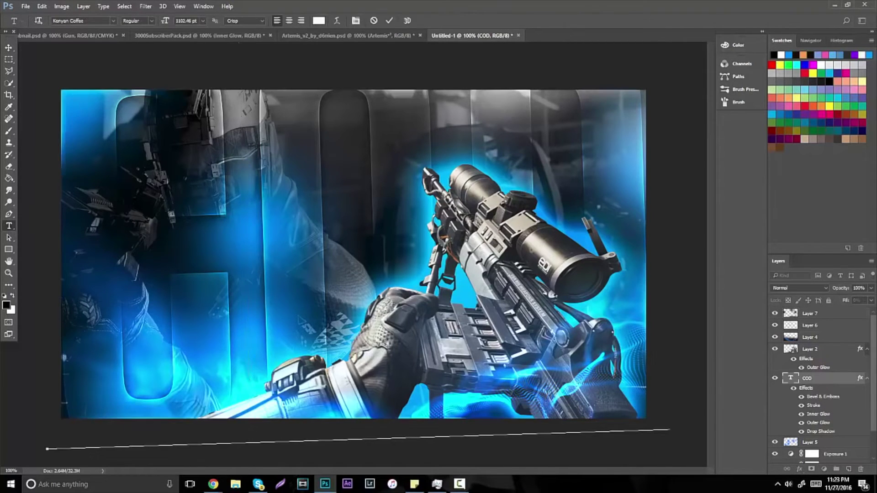
pyautogui.press('Escape')
pyautogui.rightClick(820, 382)
pyautogui.click(671, 205)
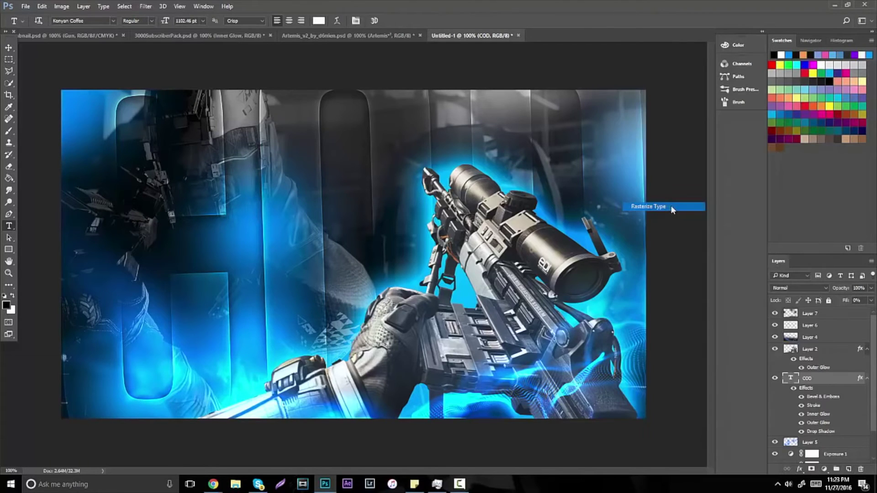
pyautogui.click(863, 379)
# Add a white text line reading YOUR TEXT at 293 pt directly above the COD layer.
pyautogui.click(163, 245)
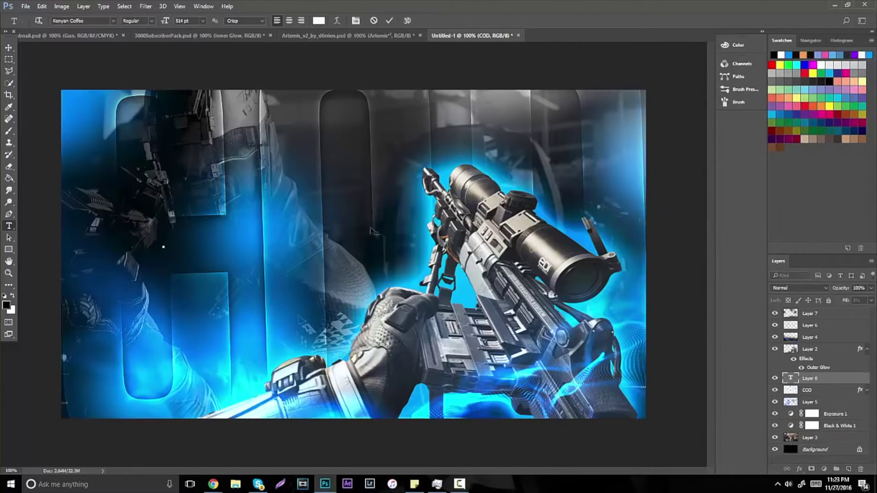
pyautogui.moveTo(165, 21); pyautogui.dragTo(97, 47)
pyautogui.moveTo(165, 23); pyautogui.dragTo(142, 33)
pyautogui.moveTo(165, 22); pyautogui.dragTo(156, 28)
pyautogui.write('YOUR TEXT')
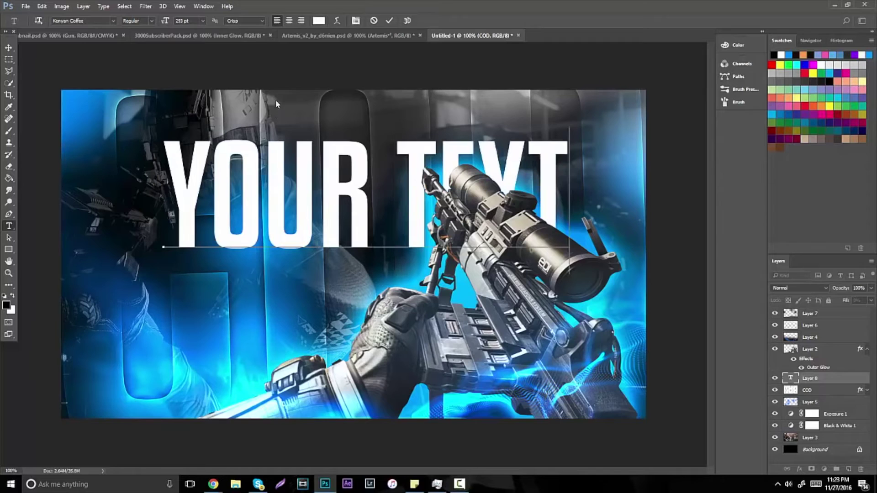
# Move the YOUR TEXT line to the left side of the thumbnail and scale it to 95.28%.
pyautogui.click(8, 47)
pyautogui.moveTo(235, 153); pyautogui.dragTo(134, 178)
pyautogui.hotkey('ctrl', 't')
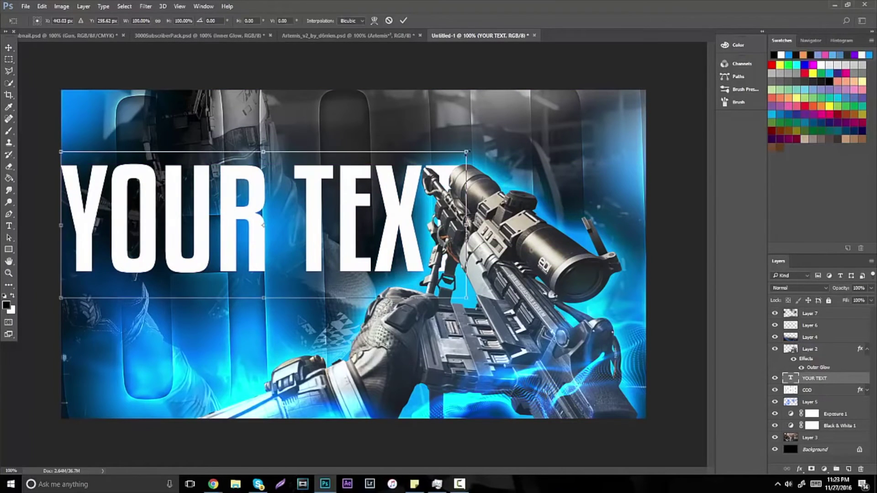
pyautogui.moveTo(467, 153); pyautogui.dragTo(437, 163)
pyautogui.moveTo(415, 191); pyautogui.dragTo(414, 198)
pyautogui.moveTo(437, 295); pyautogui.dragTo(457, 305)
pyautogui.moveTo(424, 270); pyautogui.dragTo(420, 268)
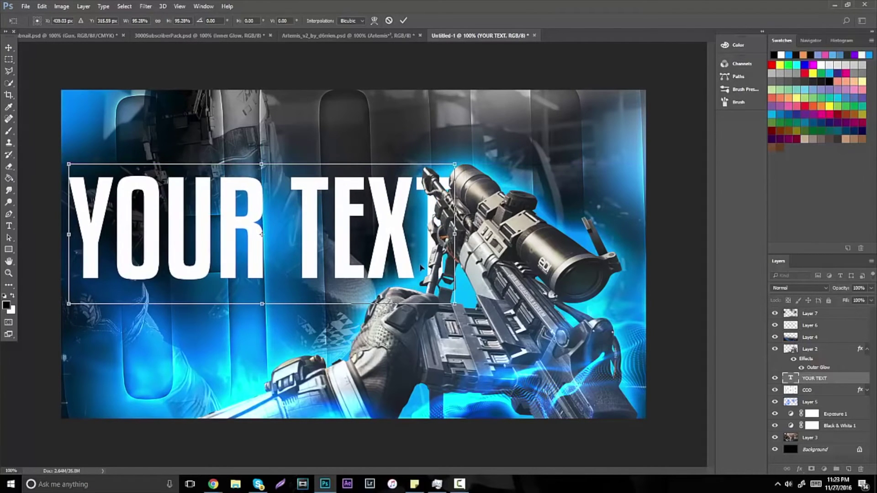
pyautogui.press('Return')
# Duplicate the YOUR TEXT layer, scale the copy to 76.55% and place it directly beneath the original line.
pyautogui.hotkey('ctrl', 'j')
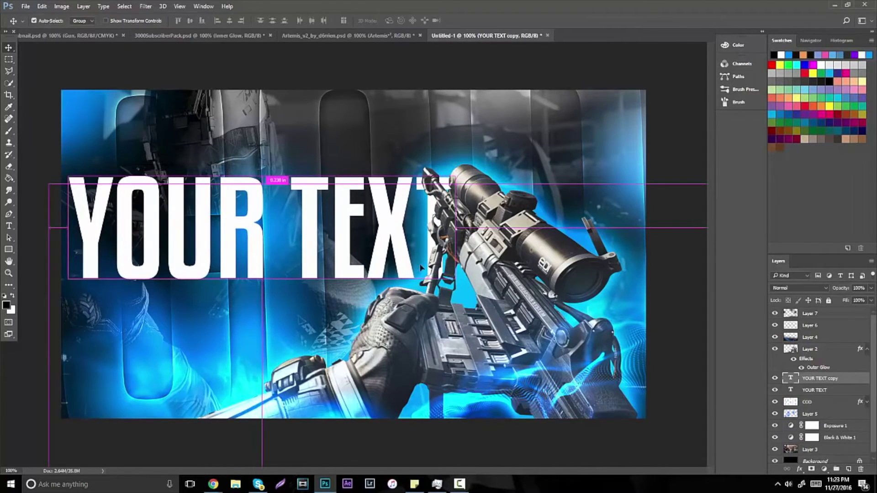
pyautogui.hotkey('ctrl', 't')
pyautogui.moveTo(455, 304); pyautogui.dragTo(409, 287)
pyautogui.moveTo(379, 212); pyautogui.dragTo(379, 311)
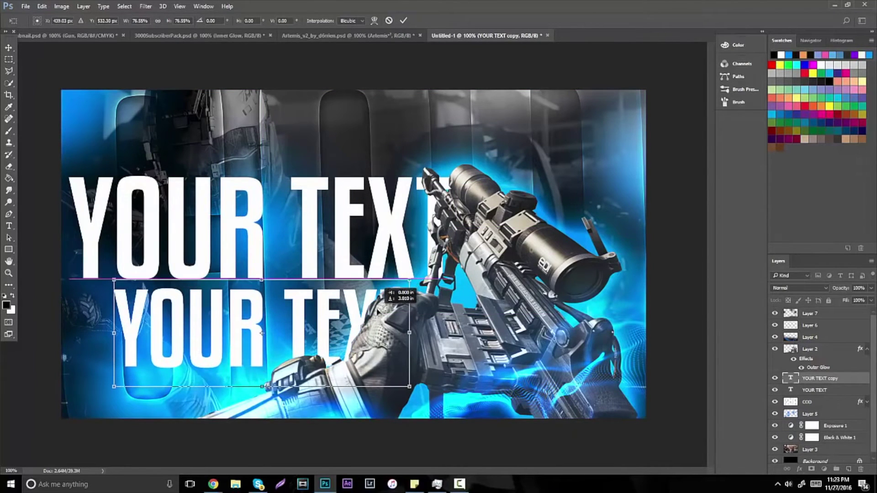
pyautogui.click(9, 225)
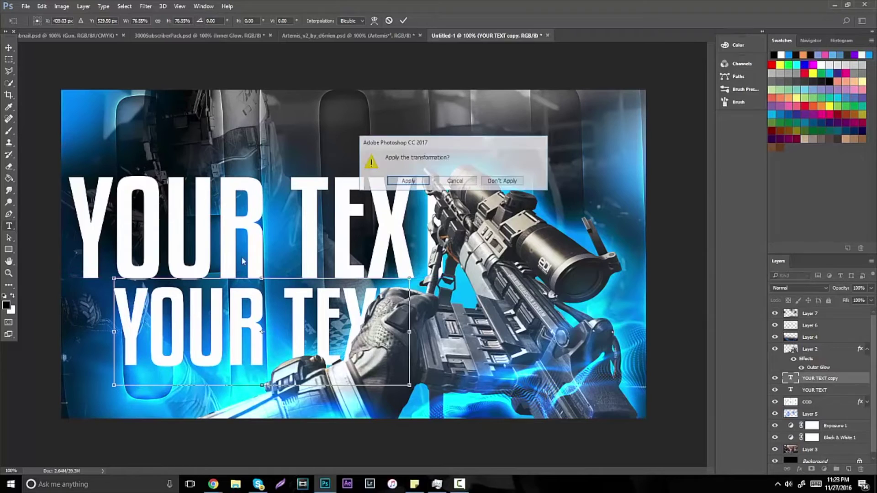
pyautogui.click(408, 183)
# Change the wording of the duplicated lower text line to MORE TEXT.
pyautogui.moveTo(121, 307); pyautogui.dragTo(473, 301)
pyautogui.write('MORE TEXT')
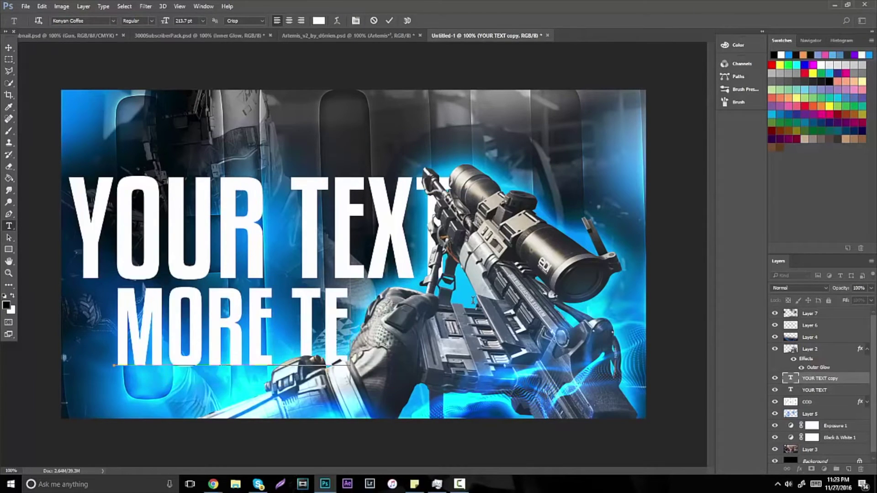
pyautogui.click(14, 48)
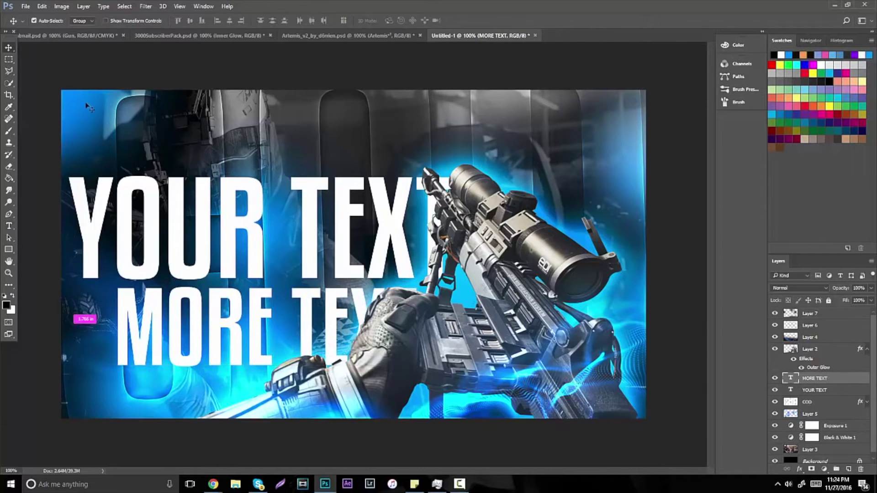
# Change the YOUR TEXT line's font to Evogria and its size to 189.16 pt.
pyautogui.click(9, 226)
pyautogui.moveTo(69, 219); pyautogui.dragTo(465, 180)
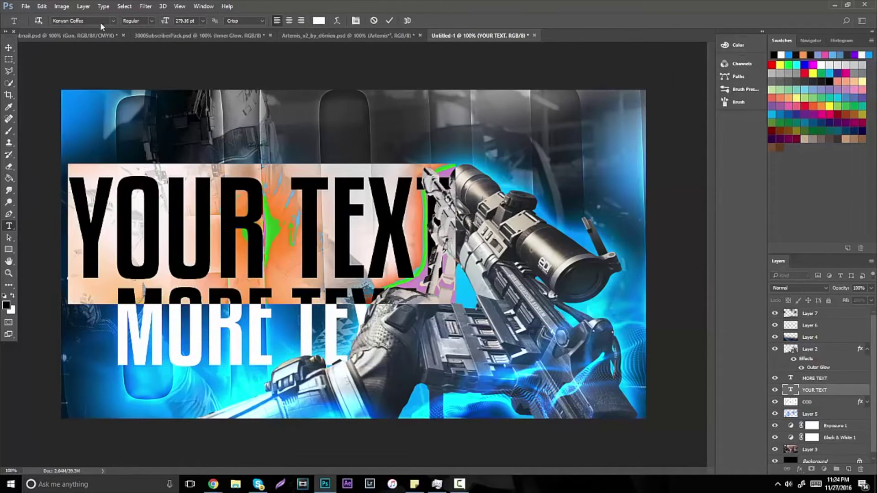
pyautogui.click(113, 20)
pyautogui.click(142, 69)
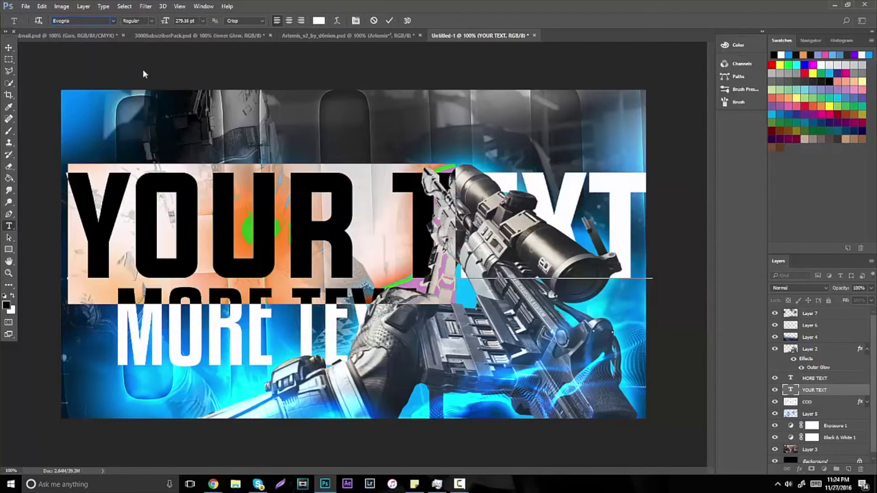
pyautogui.moveTo(169, 19); pyautogui.dragTo(128, 44)
pyautogui.click(9, 227)
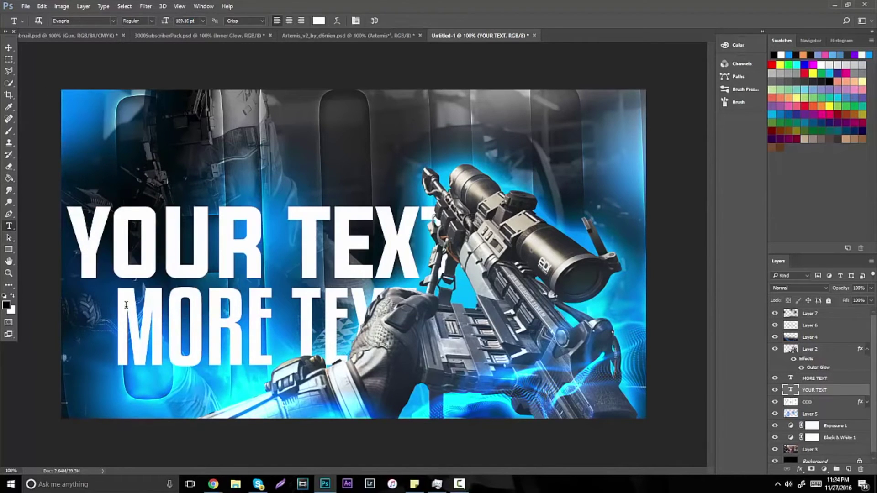
# Change the MORE TEXT line's font to Evogria.
pyautogui.moveTo(111, 305); pyautogui.dragTo(464, 304)
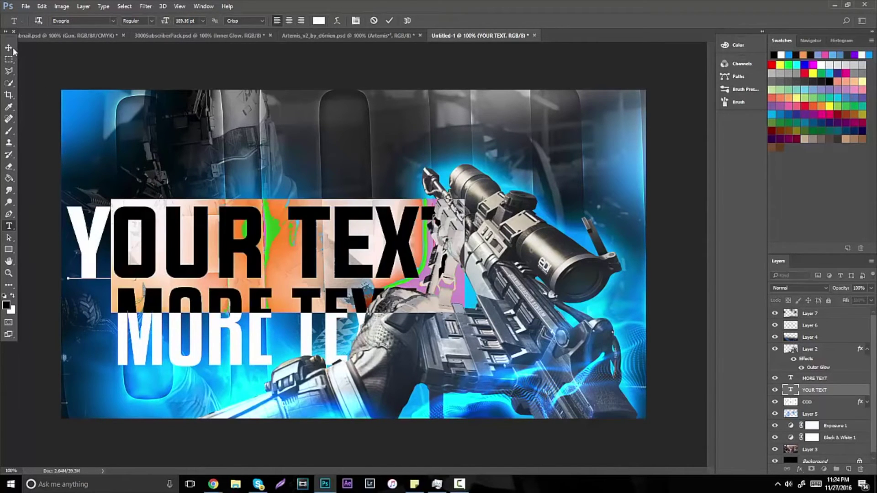
pyautogui.press('Escape')
pyautogui.moveTo(113, 370); pyautogui.dragTo(418, 372)
pyautogui.click(113, 20)
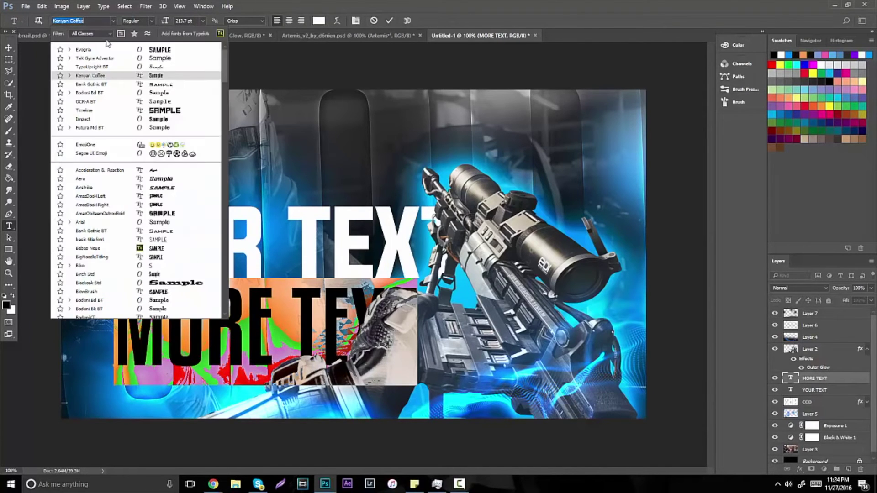
pyautogui.click(95, 49)
# Scale down the MORE TEXT line and position it roughly centred directly beneath the YOUR TEXT line.
pyautogui.click(8, 47)
pyautogui.hotkey('ctrl', 't')
pyautogui.moveTo(590, 277); pyautogui.dragTo(483, 305)
pyautogui.moveTo(436, 324); pyautogui.dragTo(330, 300)
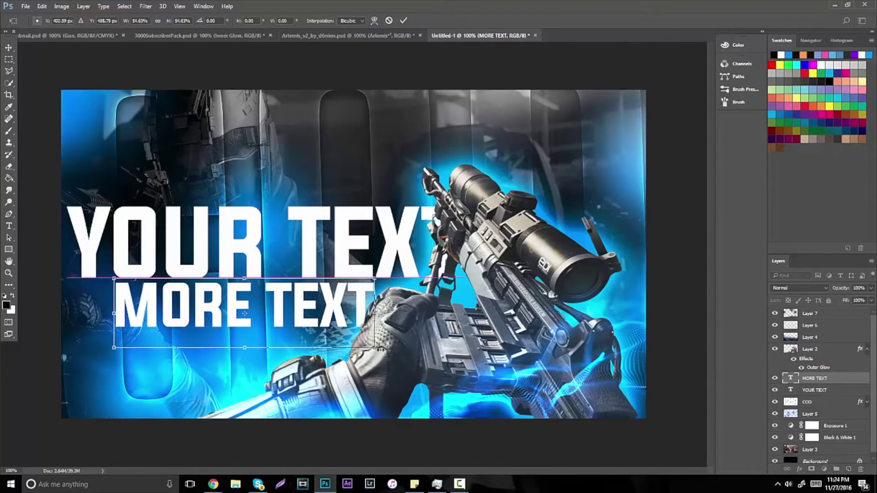
pyautogui.moveTo(375, 348); pyautogui.dragTo(391, 352)
pyautogui.moveTo(347, 321)
pyautogui.mouseDown()
pyautogui.moveTo(368, 326)
pyautogui.moveTo(350, 322)
pyautogui.mouseUp()
pyautogui.press('Return')
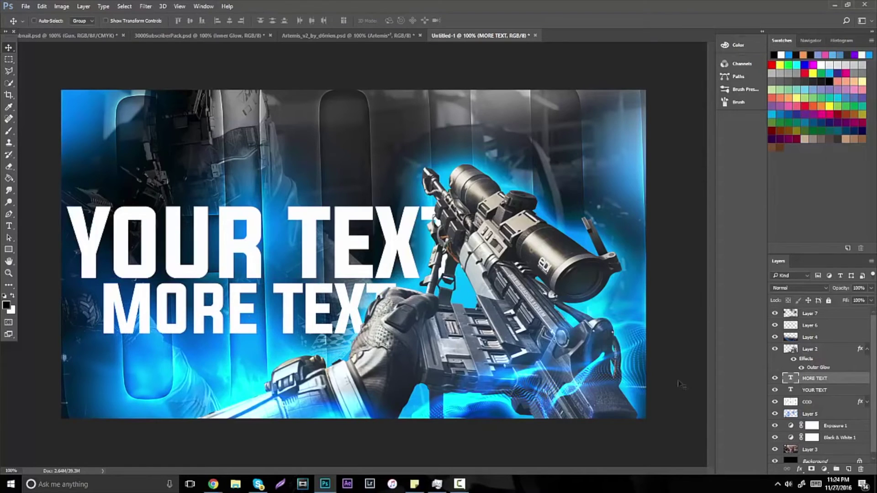
# Move both text lines slightly upward together and merge their two layers into one.
pyautogui.keyDown('shift'); pyautogui.click(811, 391); pyautogui.keyUp('shift')
pyautogui.moveTo(379, 263); pyautogui.dragTo(379, 250)
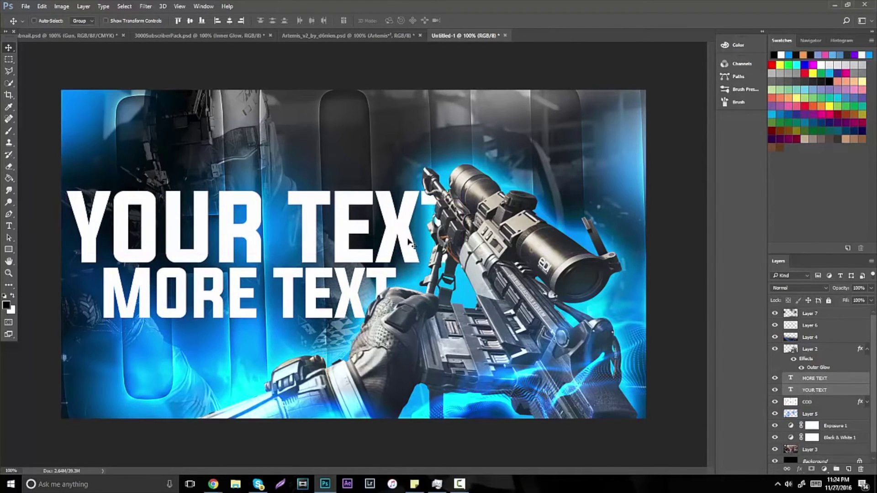
pyautogui.press('ctrl')
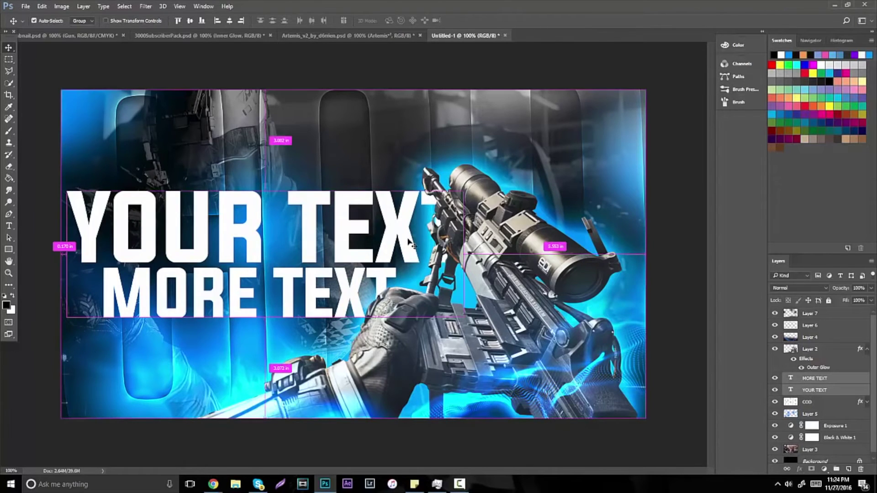
pyautogui.hotkey('ctrl', 'e')
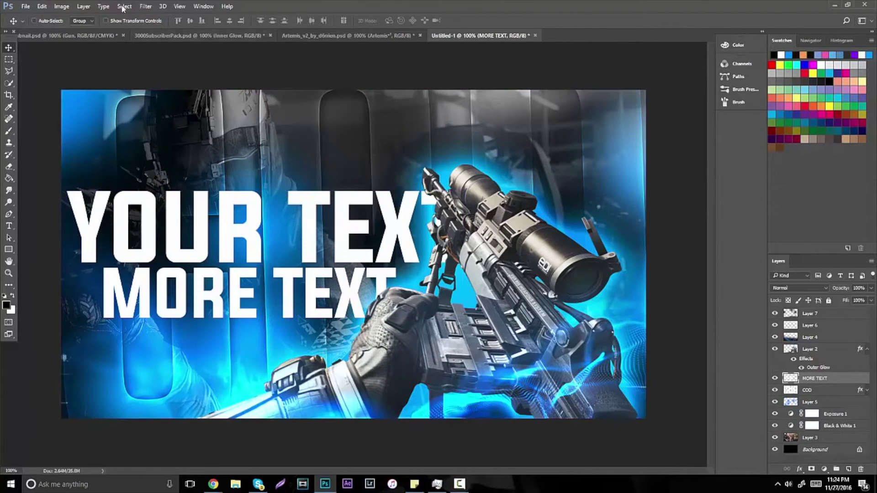
# Skew the merged text so it slants upward to the right, and nudge it left to the canvas edge.
pyautogui.click(42, 7)
pyautogui.moveTo(92, 201)
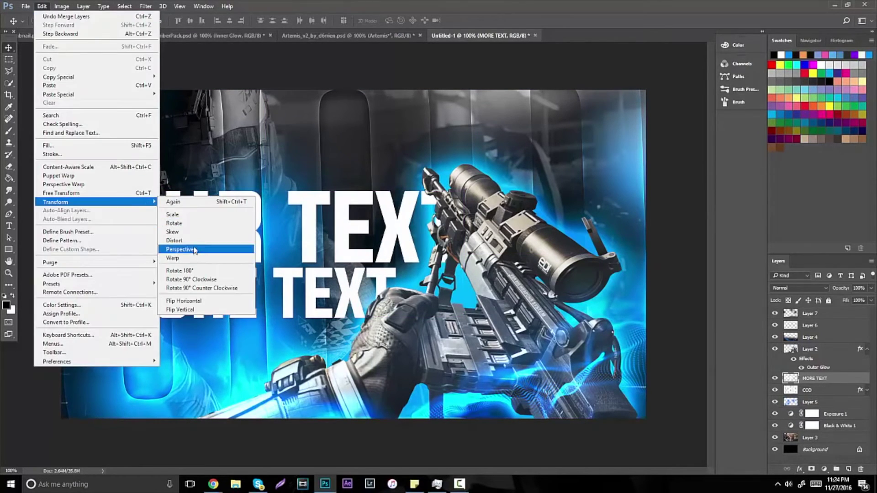
pyautogui.click(183, 233)
pyautogui.moveTo(464, 253); pyautogui.dragTo(463, 241)
pyautogui.moveTo(397, 233); pyautogui.dragTo(397, 237)
pyautogui.press('Return')
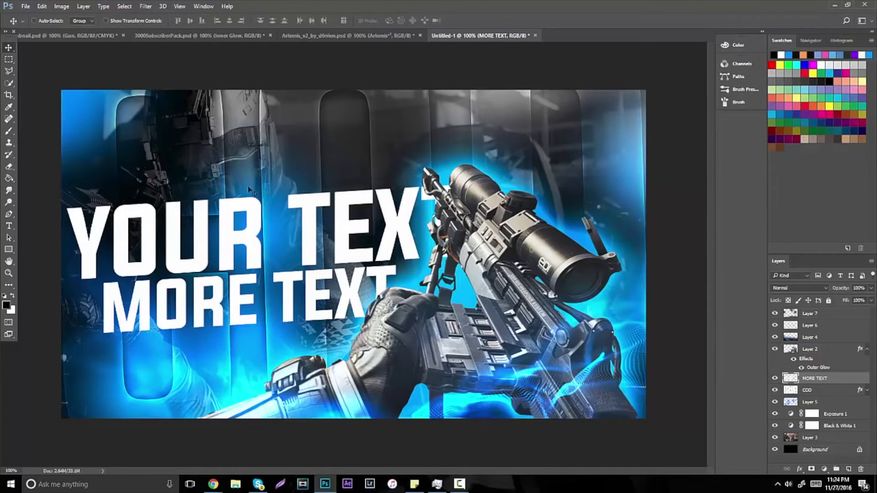
pyautogui.hotkey('shift', 'Left')
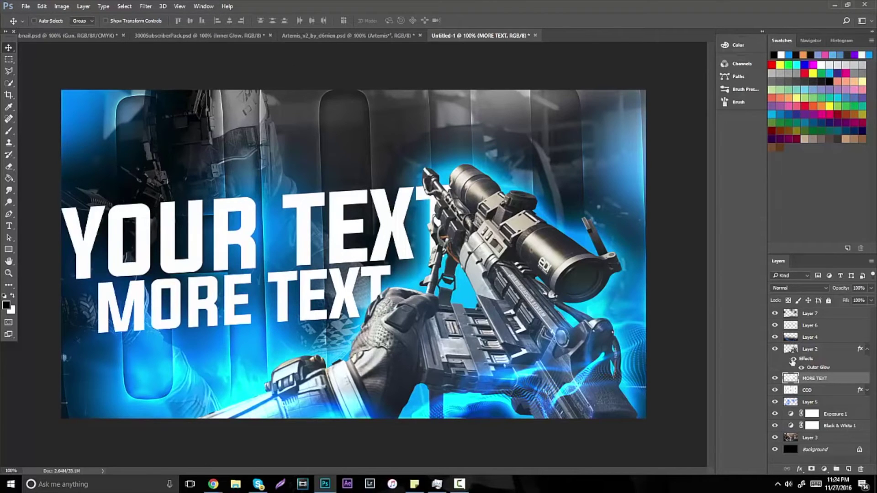
# Add a black drop shadow to the text with Normal blend mode, 100% opacity, distance 10 px, spread 7% and size 51 px.
pyautogui.rightClick(821, 378)
pyautogui.click(752, 54)
pyautogui.click(521, 267)
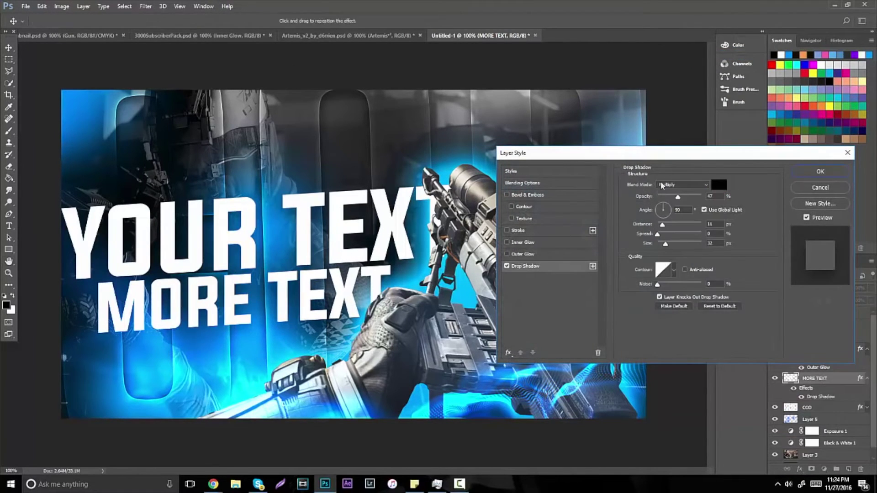
pyautogui.click(685, 184)
pyautogui.click(676, 193)
pyautogui.moveTo(664, 246); pyautogui.dragTo(661, 226)
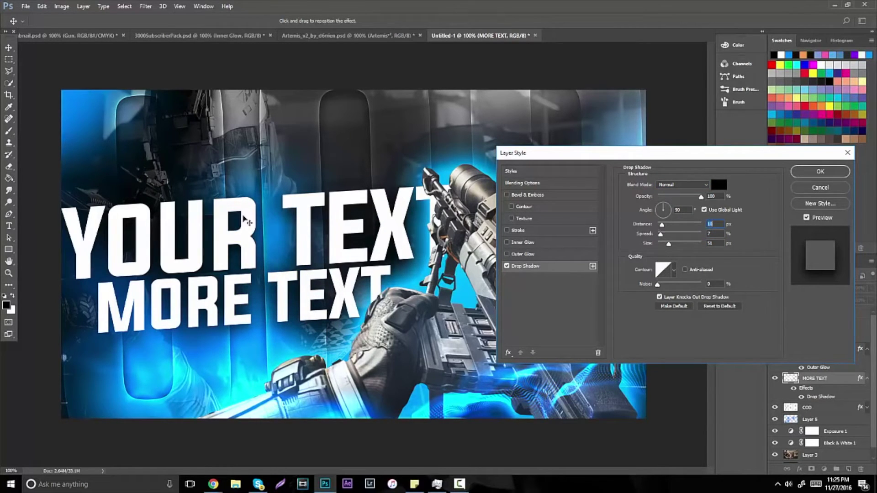
pyautogui.click(799, 174)
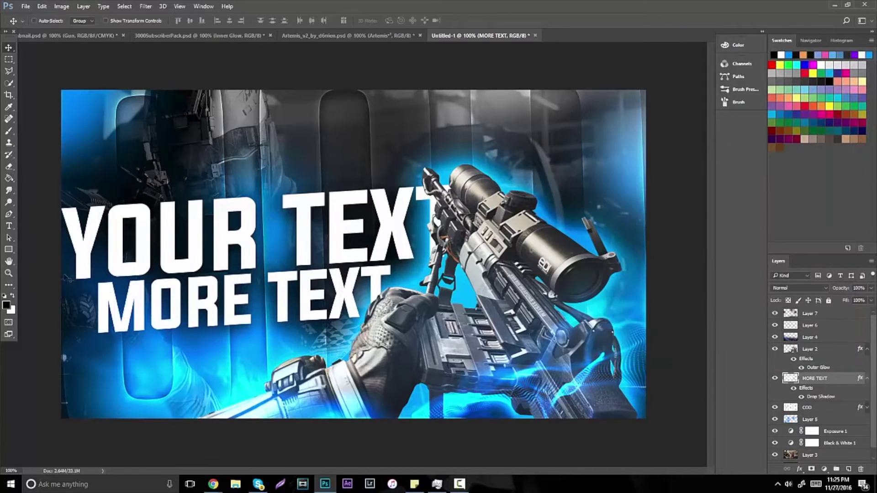
pyautogui.click(10, 274)
pyautogui.moveTo(402, 232); pyautogui.dragTo(375, 239)
pyautogui.click(368, 236)
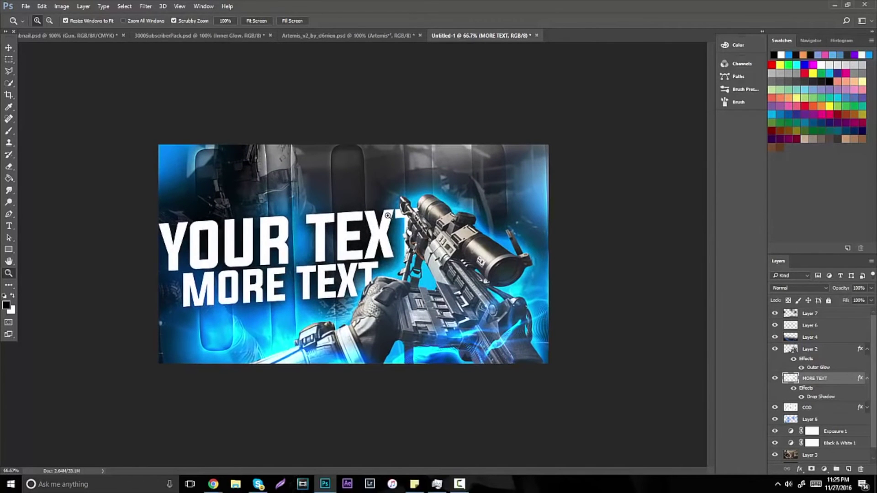
pyautogui.hotkey('ctrl', '+')
pyautogui.hotkey('ctrl', '-')
pyautogui.hotkey('ctrl', '+')
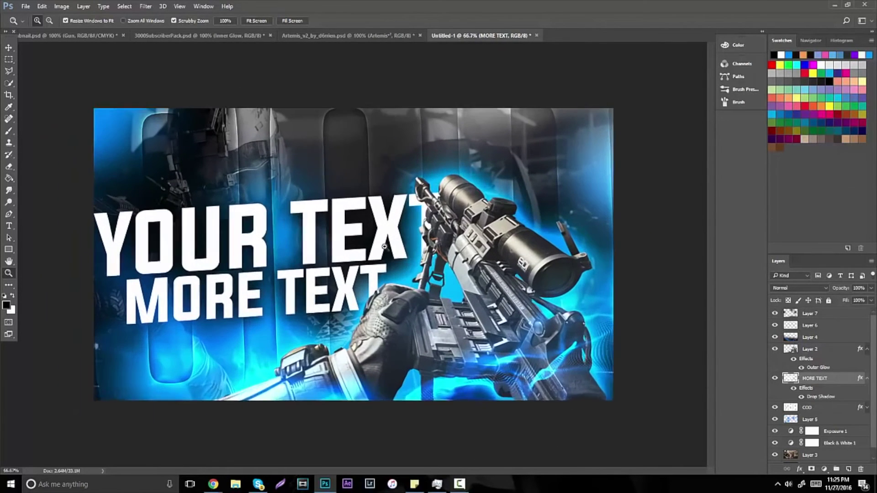
# Create a new layer above Layer 7 and set the foreground colour to a bright sky blue.
pyautogui.click(818, 315)
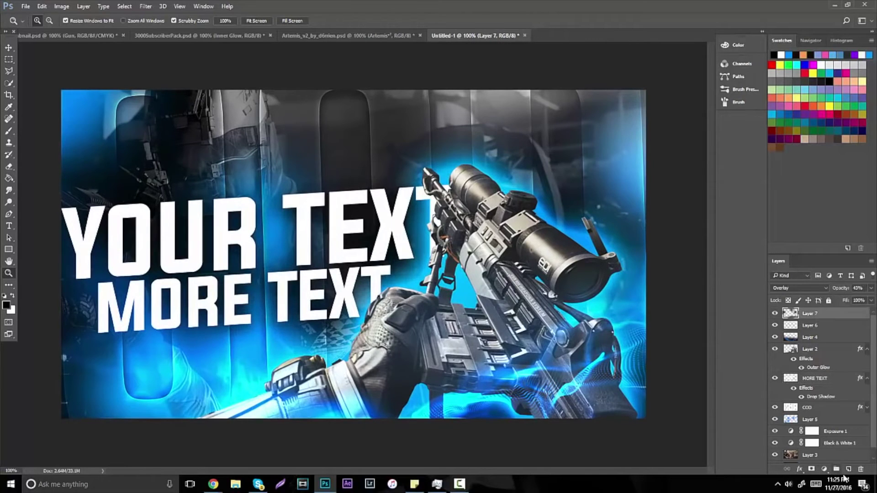
pyautogui.click(848, 468)
pyautogui.click(7, 306)
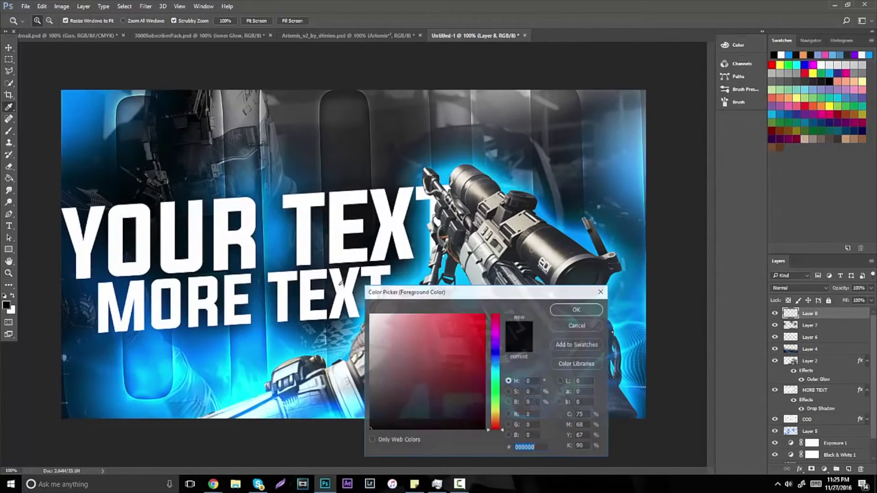
pyautogui.click(494, 364)
pyautogui.click(485, 314)
pyautogui.moveTo(497, 370); pyautogui.dragTo(498, 368)
pyautogui.click(577, 310)
pyautogui.press('z')
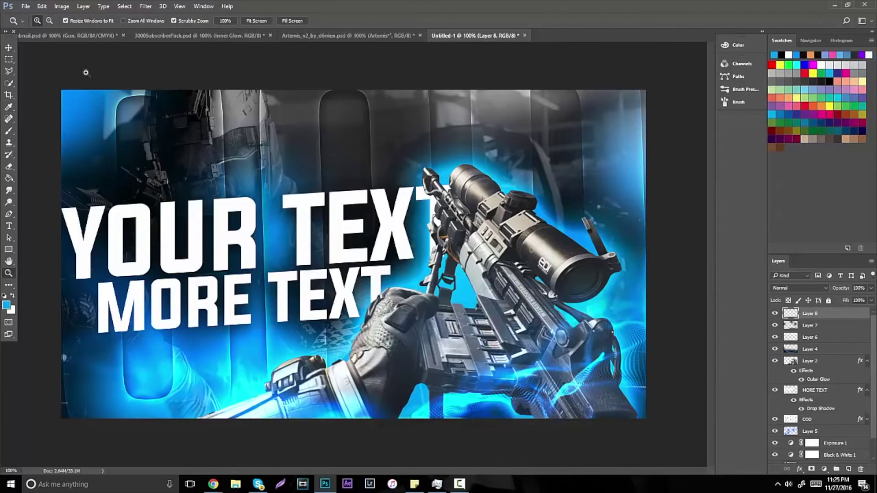
# Paint soft 133 px blue spots over the gun muzzle, gun body, forearm and upper-left background on Layer 8.
pyautogui.click(9, 130)
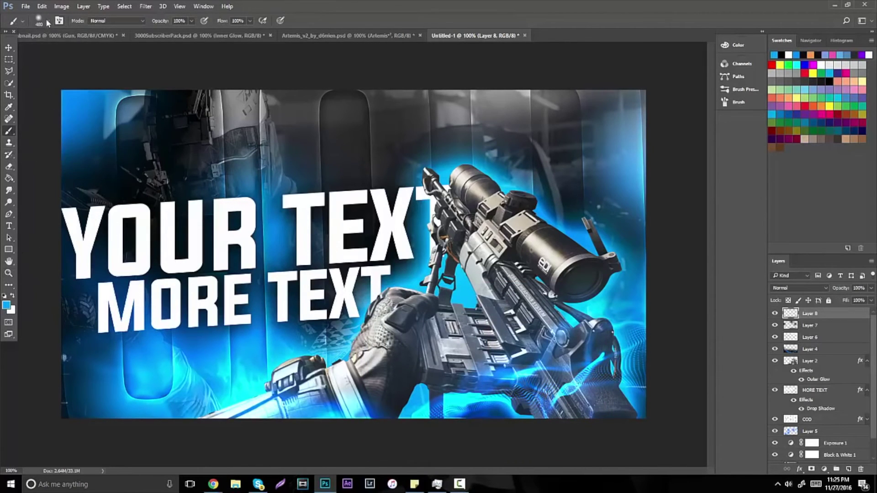
pyautogui.rightClick(78, 49)
pyautogui.click(421, 177)
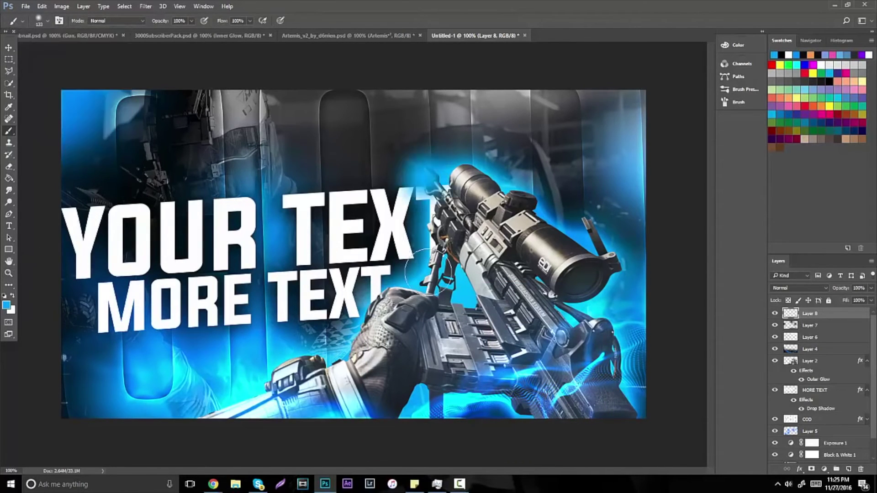
pyautogui.click(467, 300)
pyautogui.click(492, 394)
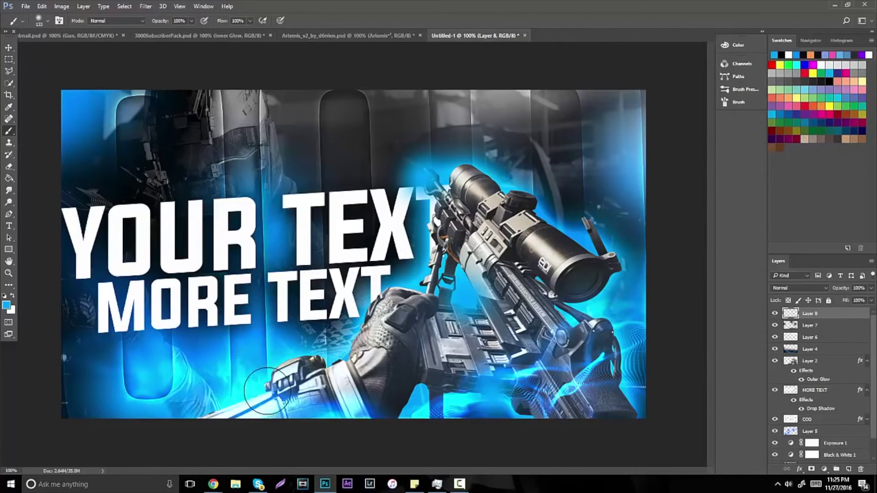
pyautogui.click(273, 390)
pyautogui.click(350, 414)
pyautogui.click(137, 119)
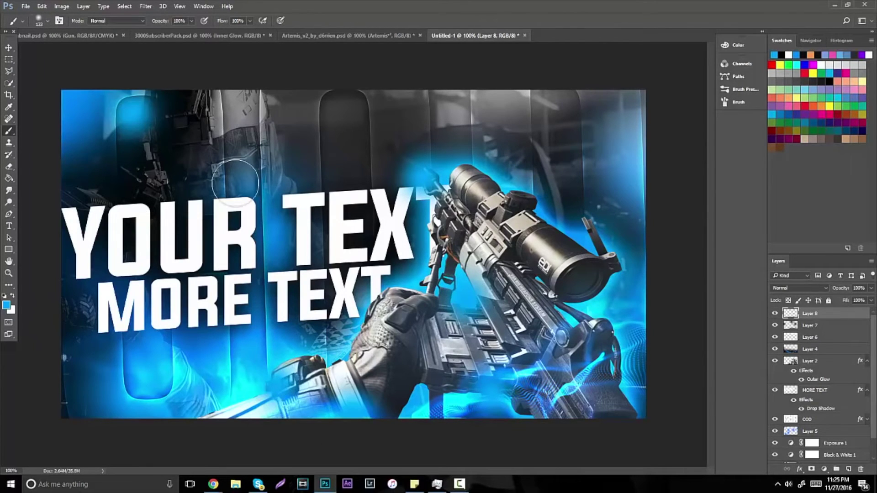
# Try Linear Dodge (Add) on the layer of blue spots, and set its blend mode to Screen.
pyautogui.click(795, 288)
pyautogui.click(794, 288)
pyautogui.click(795, 288)
pyautogui.click(794, 362)
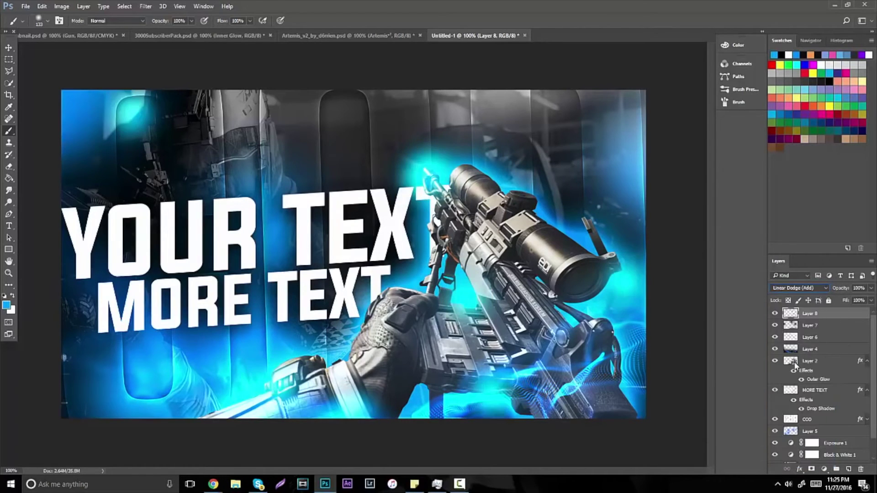
pyautogui.click(781, 293)
pyautogui.click(797, 345)
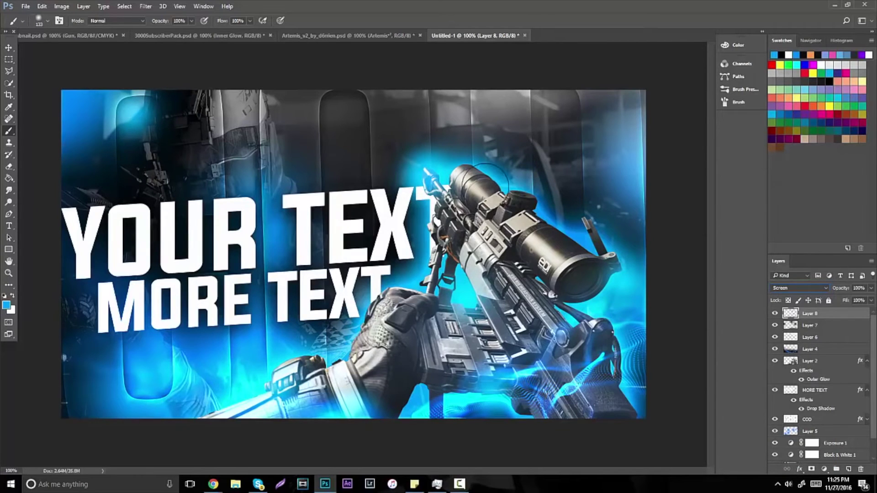
# Create a new layer on top and paint a soft blue haze around the canvas edges with an 1811 px brush.
pyautogui.click(8, 273)
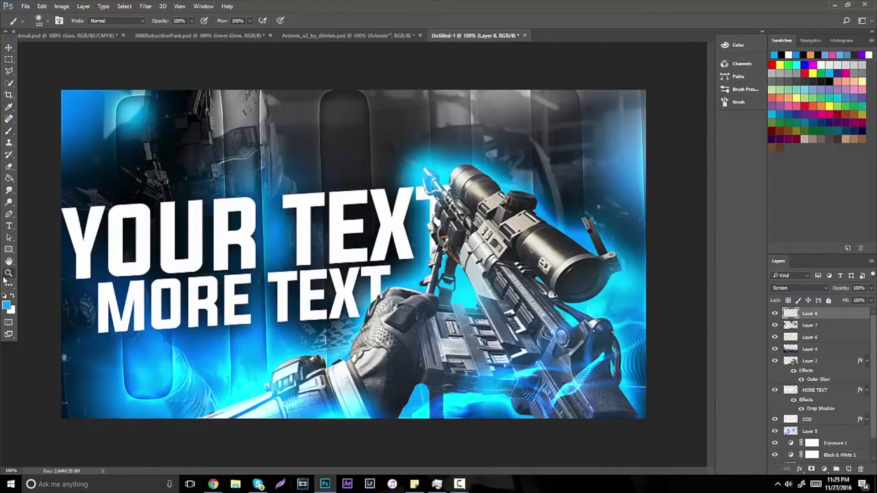
pyautogui.moveTo(371, 238); pyautogui.dragTo(424, 272)
pyautogui.click(423, 273)
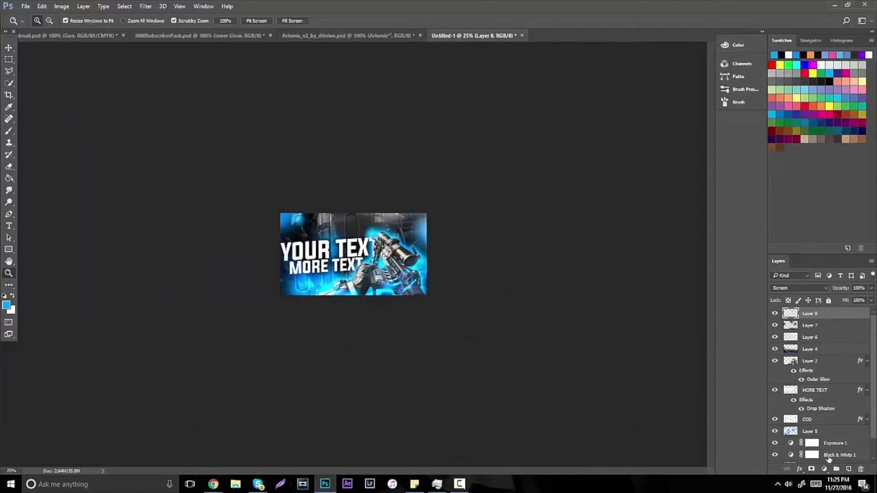
pyautogui.click(848, 472)
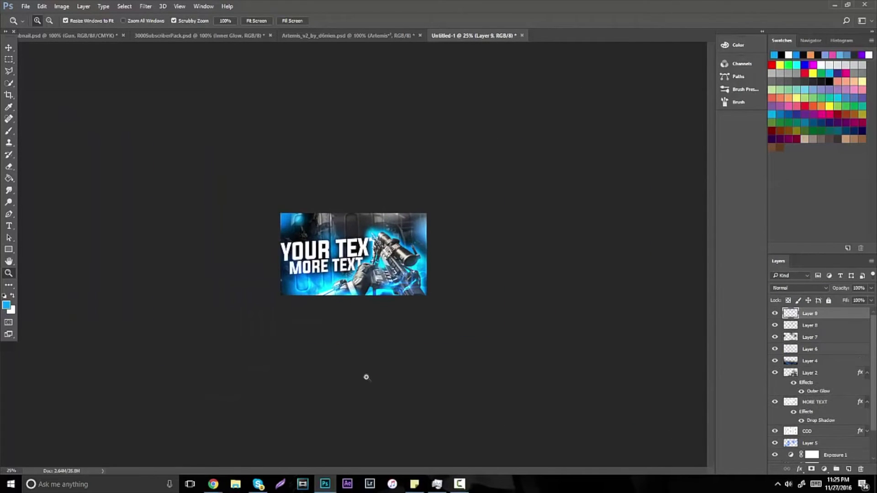
pyautogui.click(10, 135)
pyautogui.click(48, 21)
pyautogui.click(100, 49)
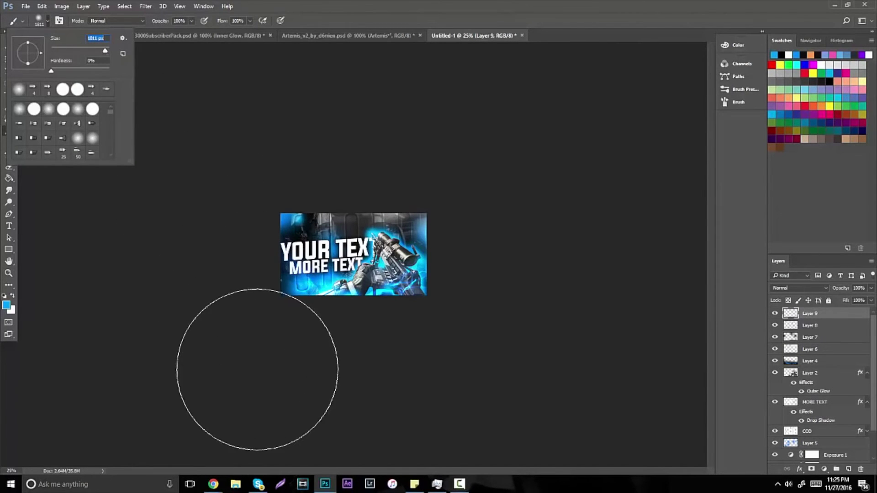
pyautogui.click(256, 369)
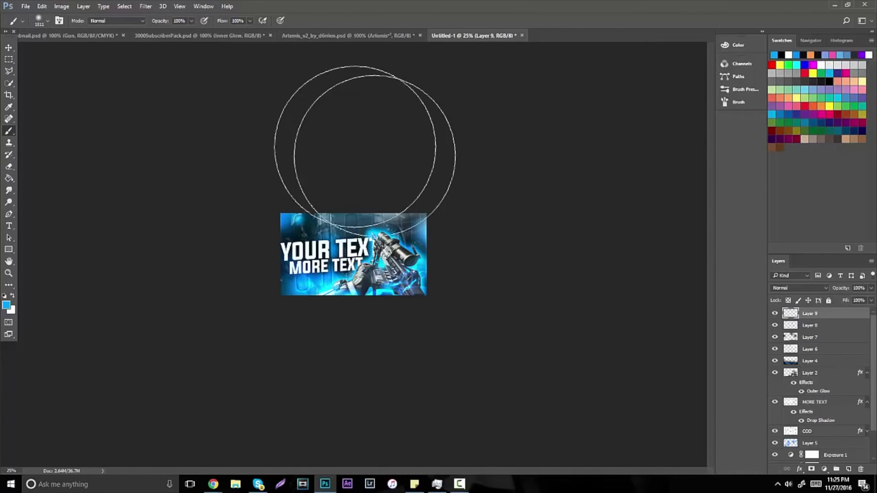
# Erase the blue haze from the text and central background on Layer 9 with a soft eraser.
pyautogui.click(8, 273)
pyautogui.moveTo(367, 236); pyautogui.dragTo(401, 225)
pyautogui.click(402, 226)
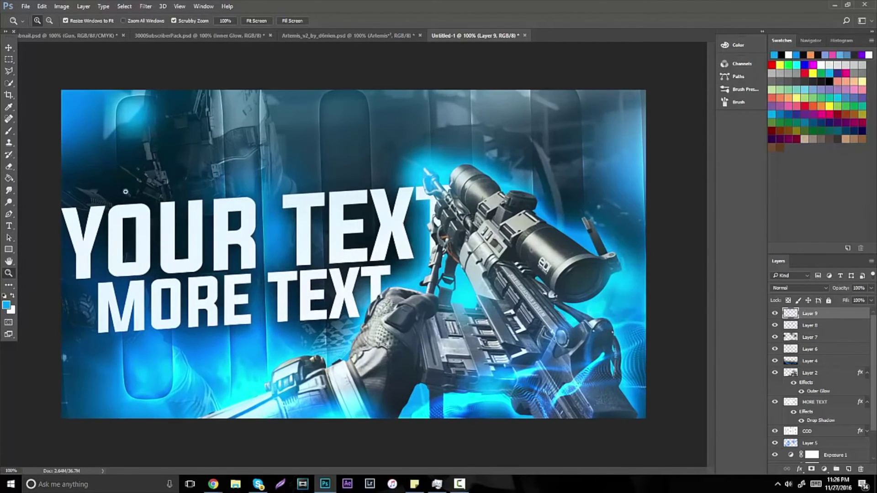
pyautogui.click(9, 167)
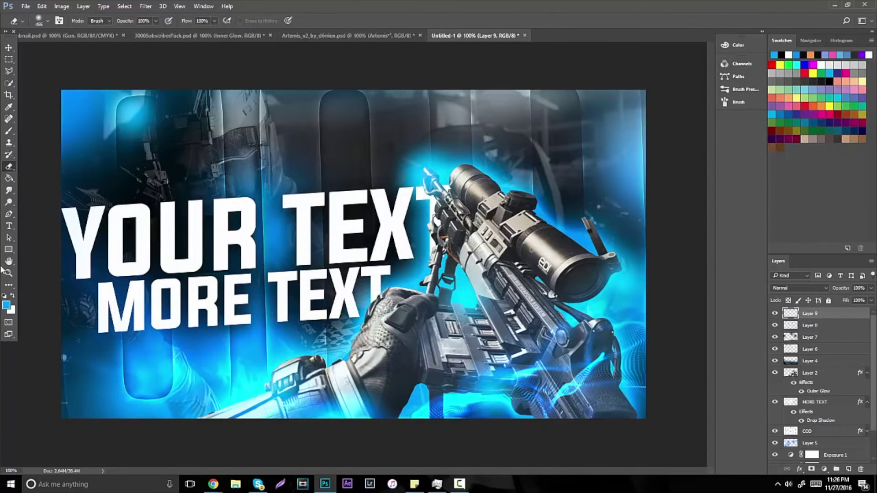
# Add an Exposure adjustment layer on top of the stack with gamma correction at 0.84.
pyautogui.click(8, 273)
pyautogui.keyDown('alt'); pyautogui.click(312, 251); pyautogui.keyUp('alt')
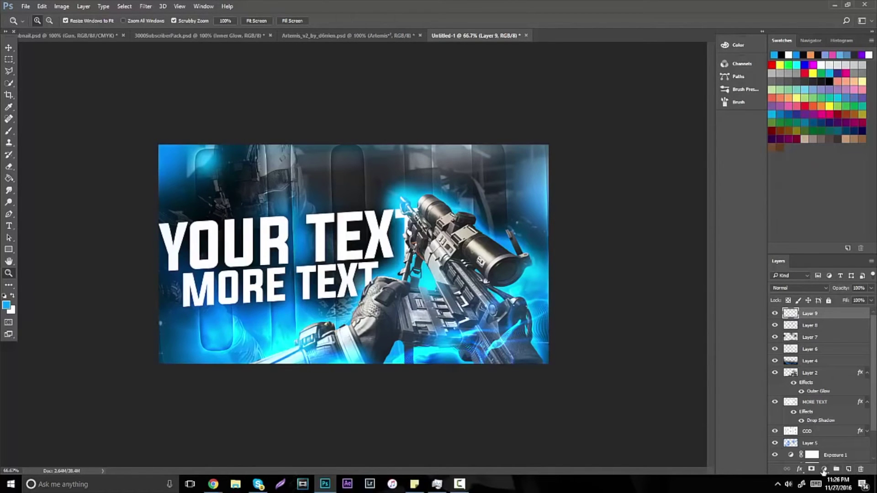
pyautogui.click(823, 470)
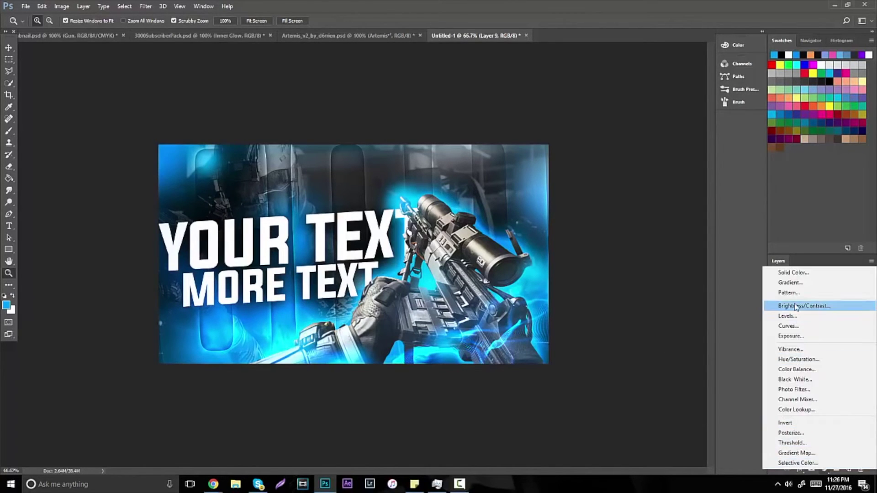
pyautogui.click(791, 336)
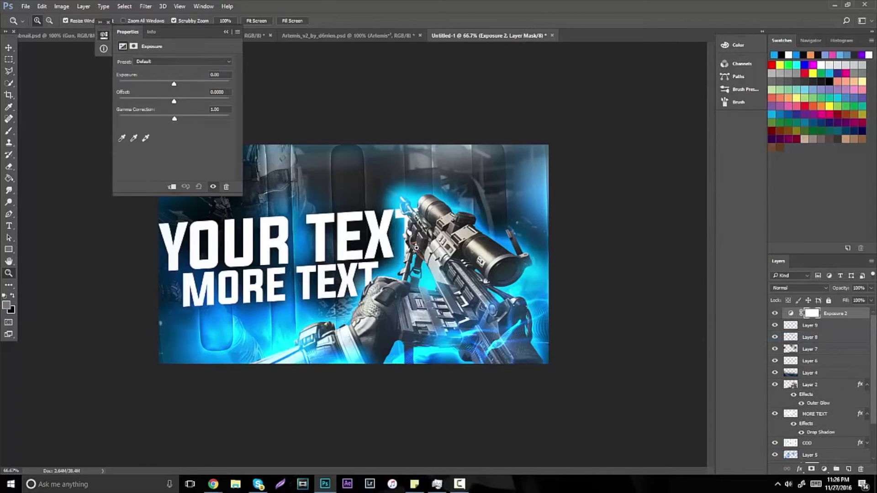
pyautogui.moveTo(174, 120); pyautogui.dragTo(180, 120)
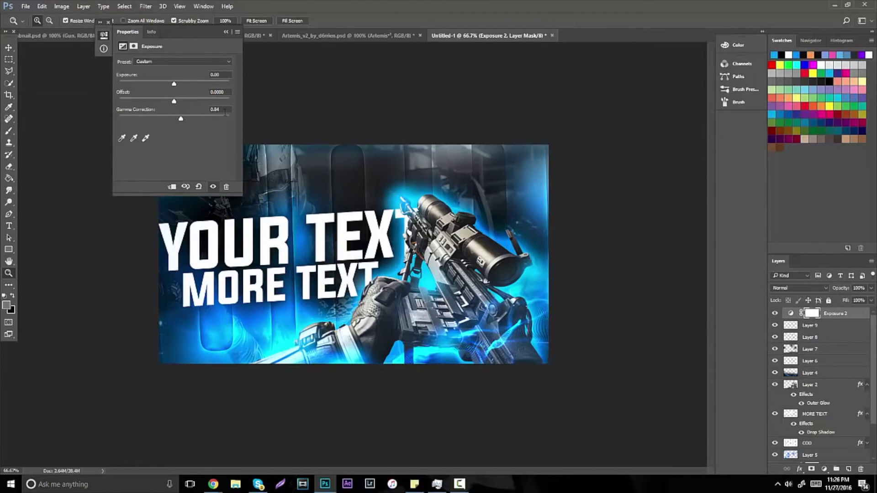
# Raise the exposure of the Exposure 2 adjustment layer to +0.56.
pyautogui.moveTo(175, 84); pyautogui.dragTo(179, 86)
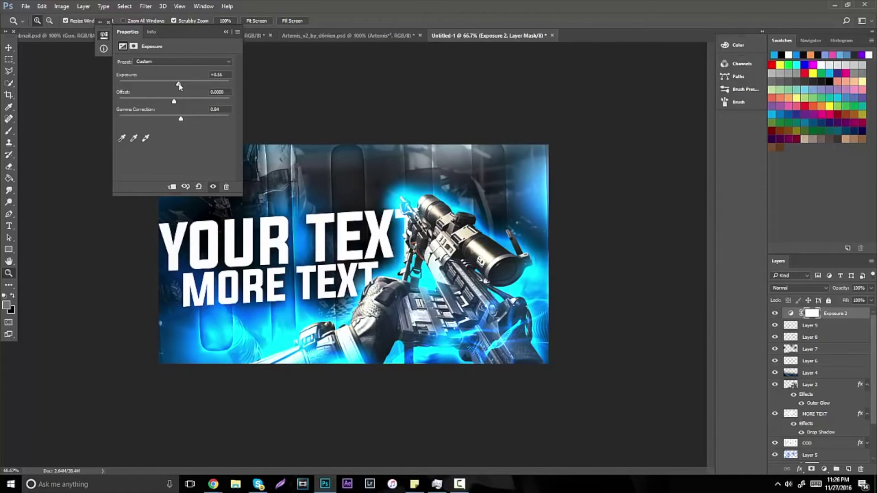
pyautogui.click(226, 31)
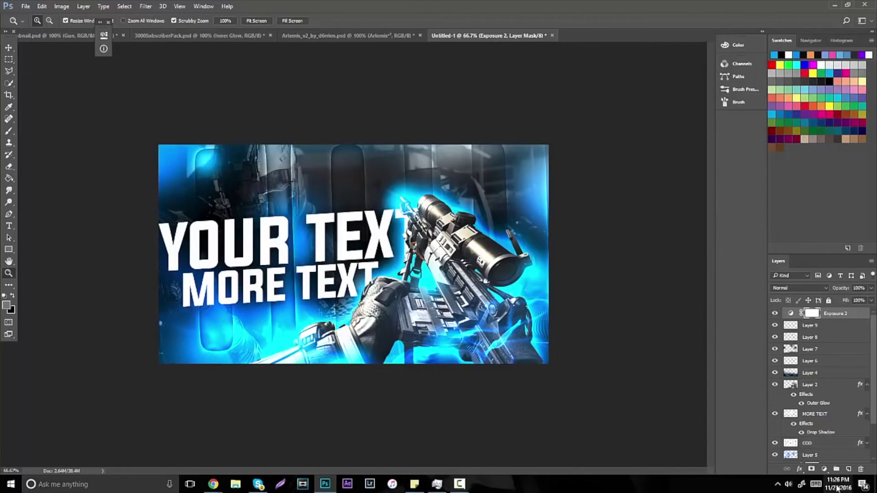
# Add a Curves adjustment layer on top, lifting the RGB highlights slightly and anchoring the curve in the shadows.
pyautogui.click(825, 470)
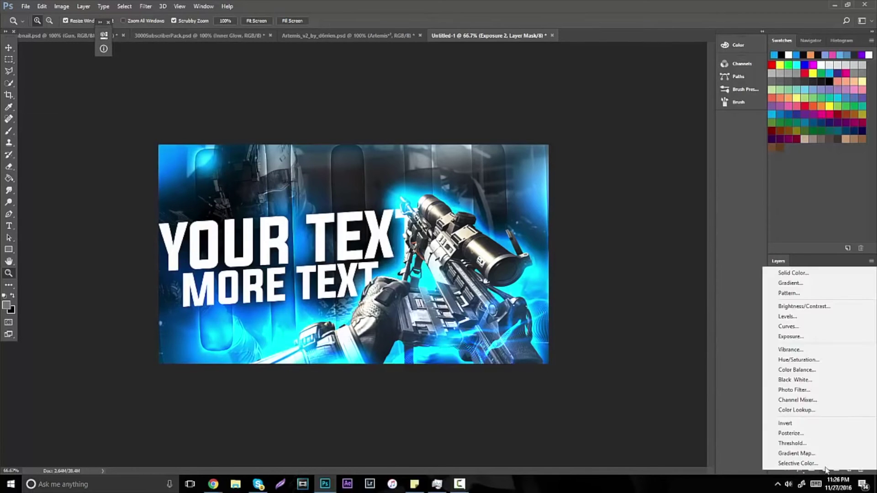
pyautogui.click(794, 333)
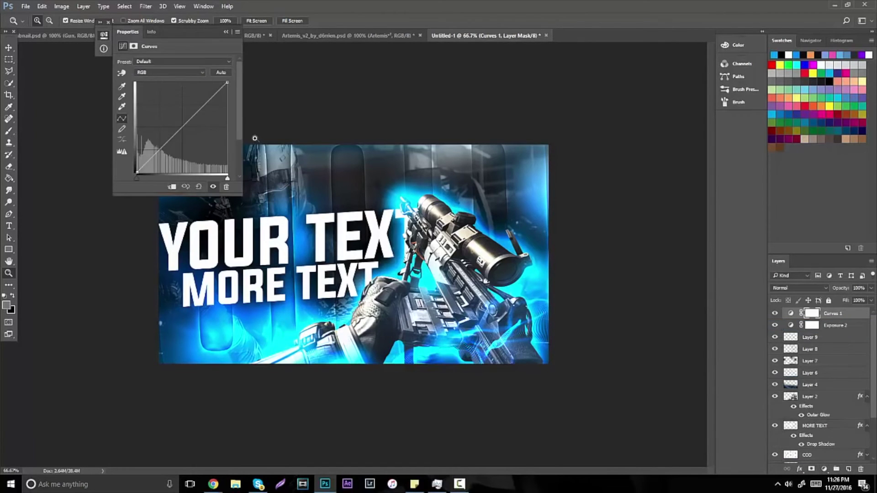
pyautogui.moveTo(208, 99); pyautogui.dragTo(210, 95)
pyautogui.moveTo(149, 161); pyautogui.dragTo(153, 157)
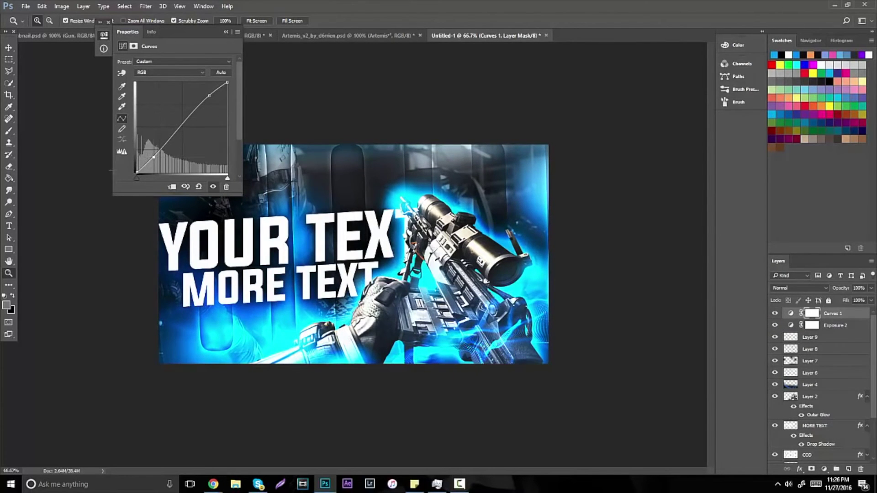
# Compare the image with and without the Exposure 2 layer, and reduce that layer's opacity to 38%.
pyautogui.click(836, 324)
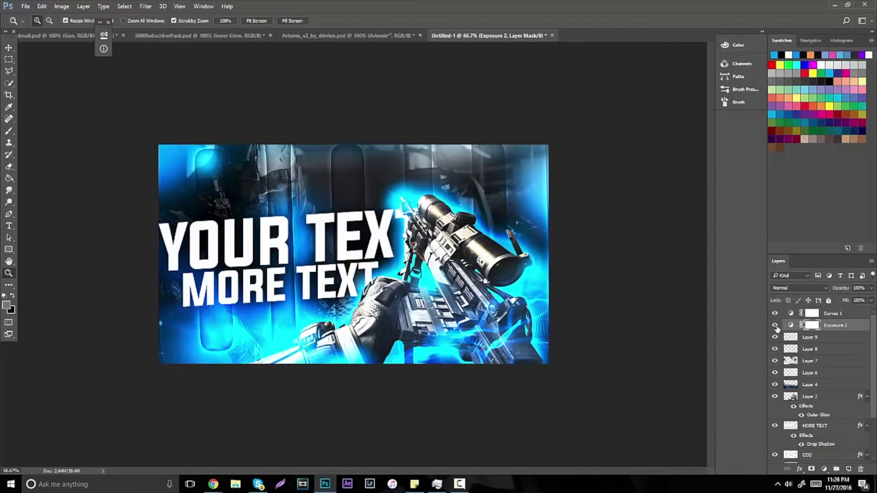
pyautogui.click(774, 325)
pyautogui.click(775, 325)
pyautogui.click(869, 288)
pyautogui.moveTo(869, 300); pyautogui.dragTo(855, 300)
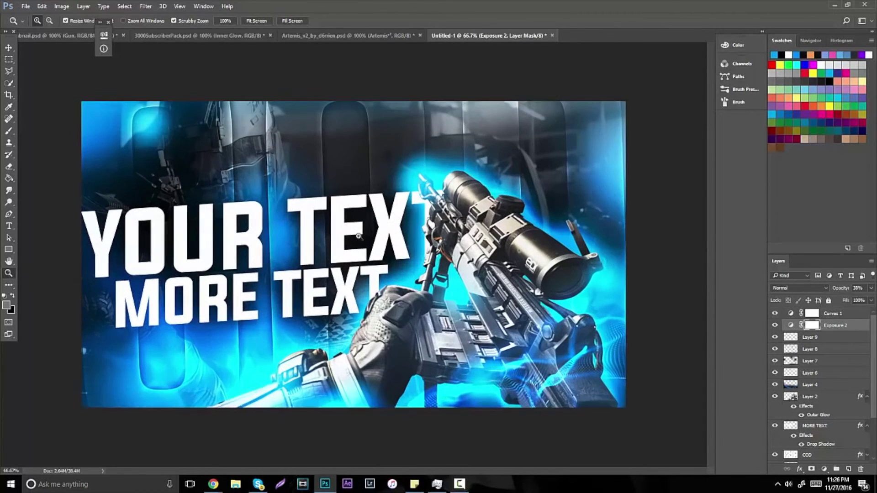
# Group all layers from Curves 1 down to Layer 3, leaving only the Background outside the group.
pyautogui.click(344, 239)
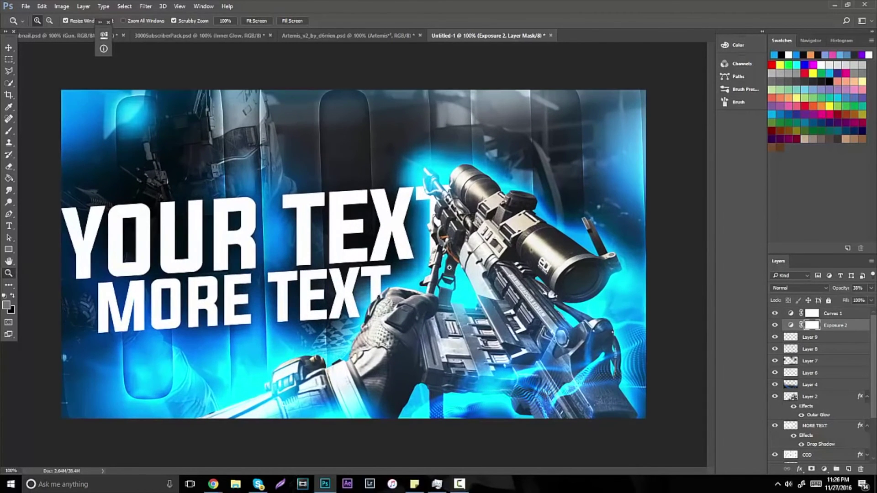
pyautogui.click(831, 314)
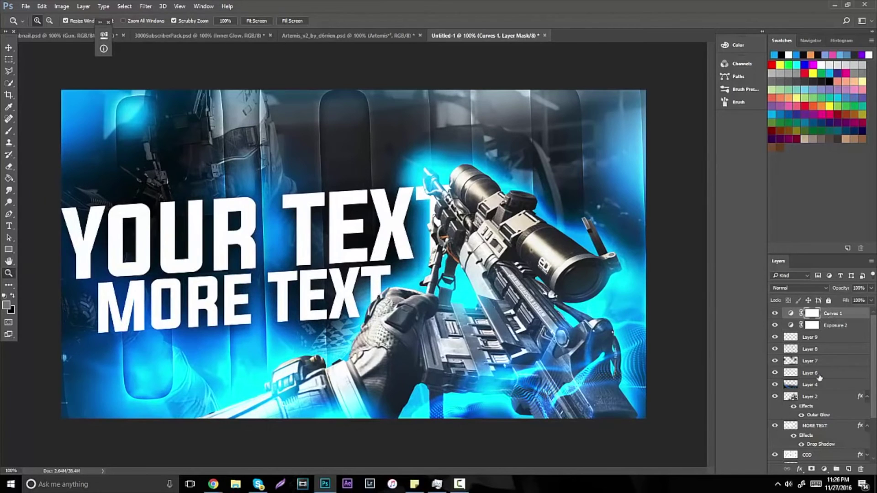
pyautogui.keyDown('alt'); pyautogui.click(480, 280); pyautogui.keyUp('alt')
pyautogui.click(477, 281)
pyautogui.keyDown('alt'); pyautogui.click(474, 282); pyautogui.keyUp('alt')
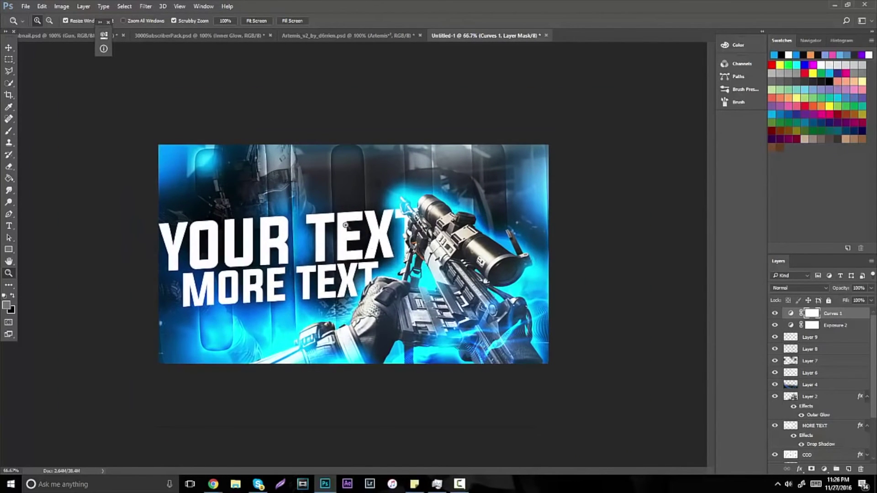
pyautogui.hotkey('ctrl', '2')
pyautogui.scroll(-3, 864, 425)
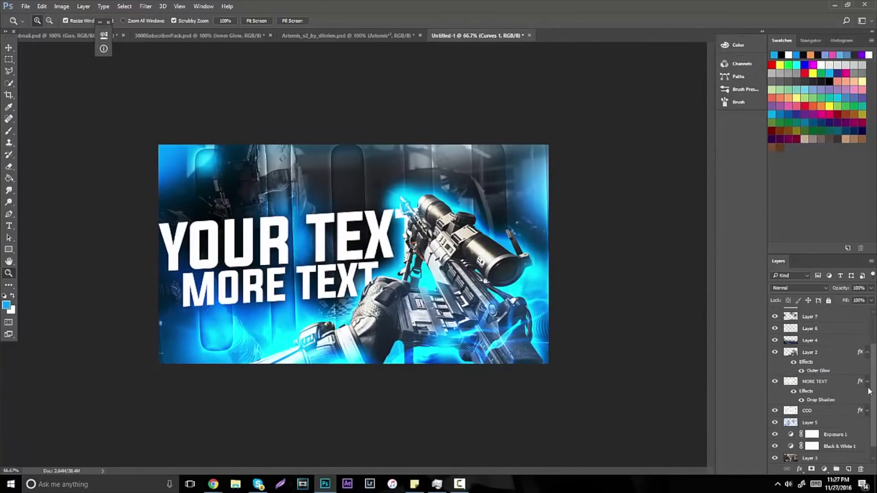
pyautogui.keyDown('shift'); pyautogui.click(820, 449); pyautogui.keyUp('shift')
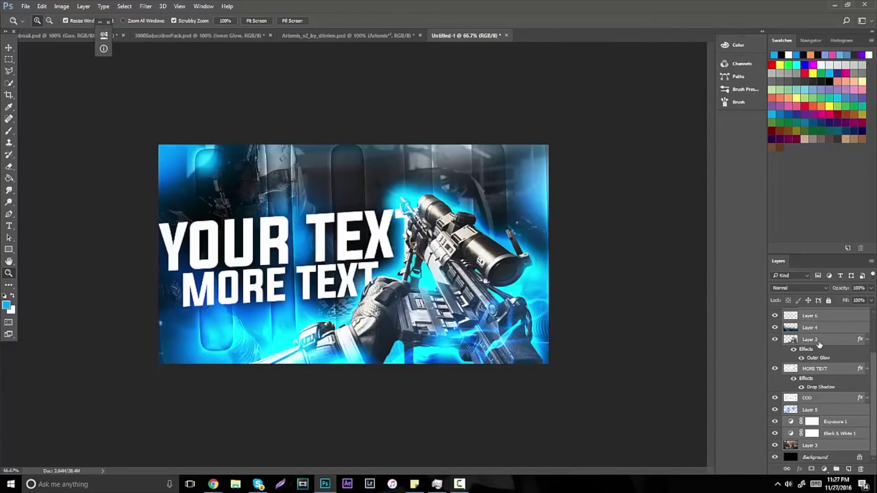
pyautogui.hotkey('ctrl', 'g')
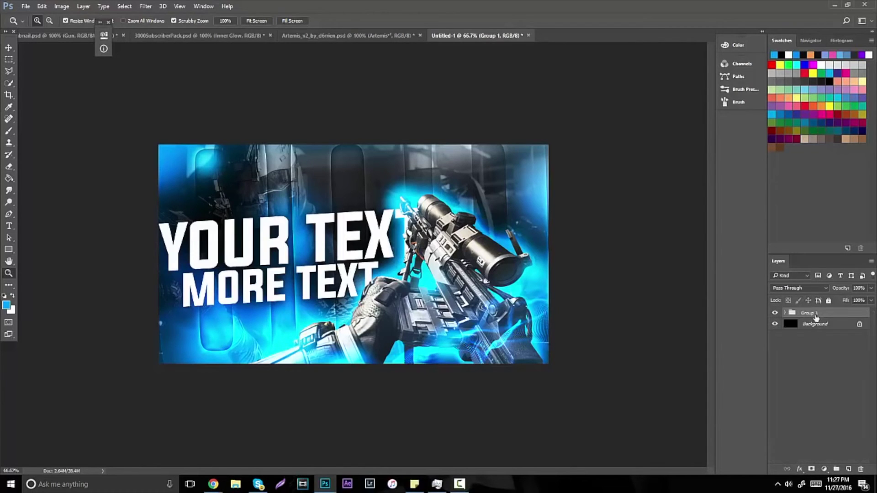
# Merge a duplicate of Group 1 into a single layer and make a second copy of that merged layer.
pyautogui.hotkey('ctrl', 'j')
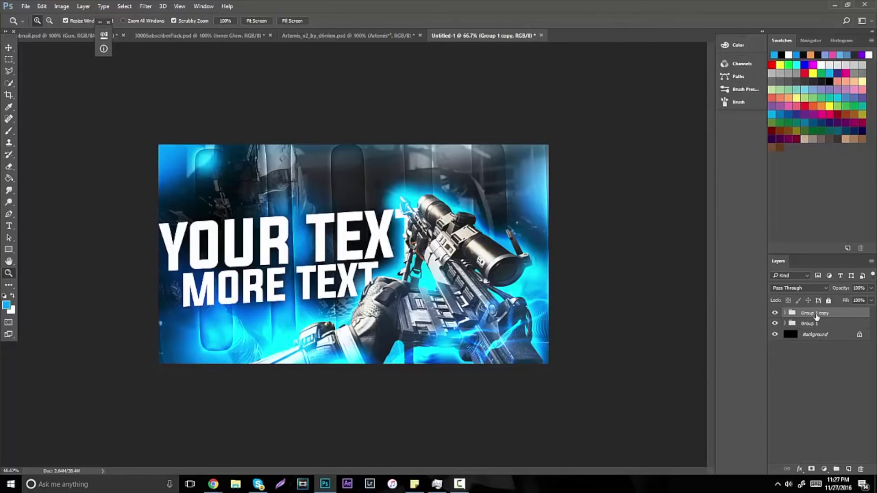
pyautogui.hotkey('ctrl', 'e')
pyautogui.hotkey('ctrl', 'j')
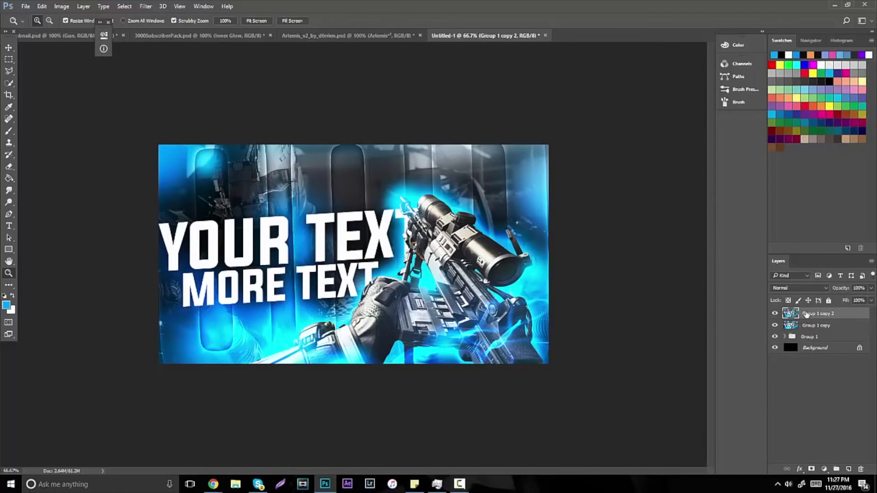
# Apply a Gaussian Blur with a 4.0 pixel radius to the Group 1 copy 2 layer.
pyautogui.click(145, 6)
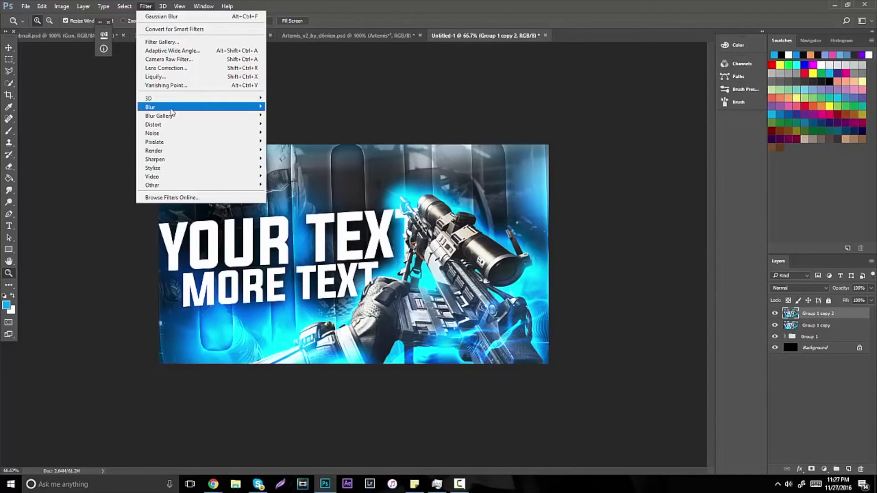
pyautogui.moveTo(169, 111)
pyautogui.click(111, 141)
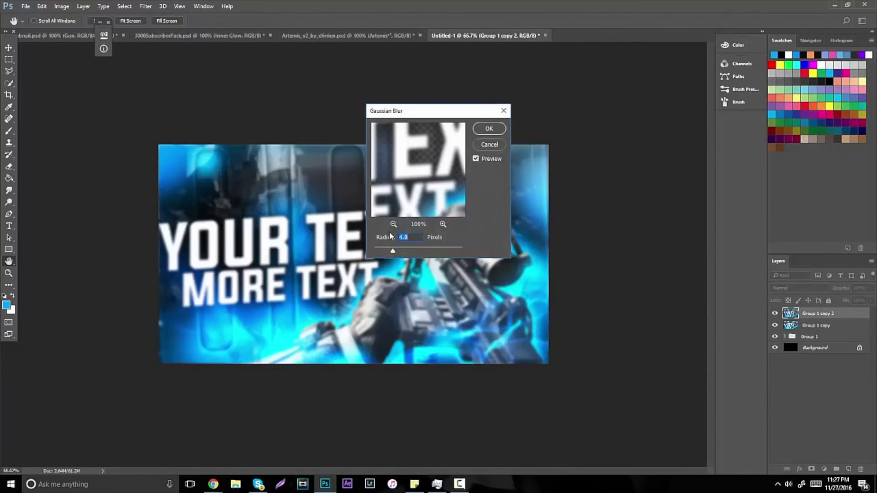
pyautogui.click(488, 128)
# Erase the blur over the text and gun with a soft eraser, and merge the blurred layer with Group 1 copy.
pyautogui.click(9, 167)
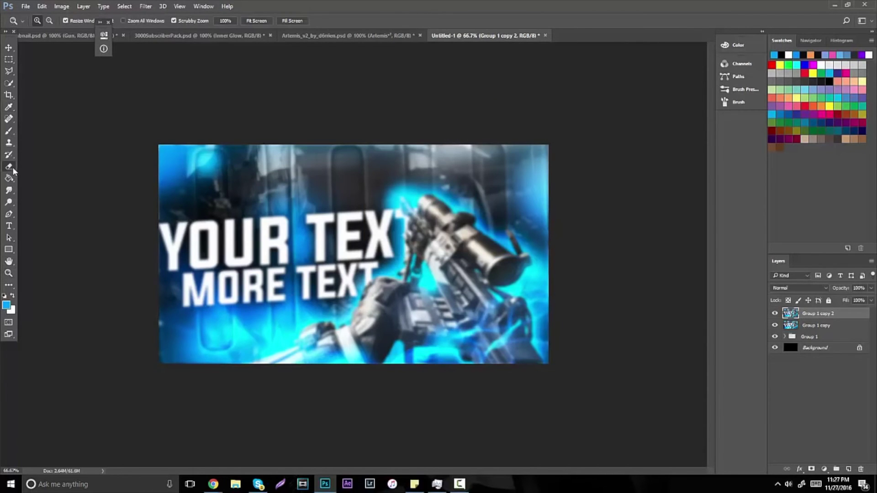
pyautogui.moveTo(224, 237)
pyautogui.mouseDown()
pyautogui.moveTo(181, 262)
pyautogui.moveTo(200, 252)
pyautogui.moveTo(330, 265)
pyautogui.moveTo(345, 284)
pyautogui.moveTo(250, 322)
pyautogui.moveTo(408, 295)
pyautogui.moveTo(474, 244)
pyautogui.moveTo(391, 203)
pyautogui.moveTo(423, 215)
pyautogui.moveTo(516, 291)
pyautogui.moveTo(473, 340)
pyautogui.moveTo(459, 343)
pyautogui.moveTo(425, 392)
pyautogui.moveTo(414, 245)
pyautogui.moveTo(201, 170)
pyautogui.moveTo(361, 154)
pyautogui.moveTo(505, 154)
pyautogui.moveTo(441, 190)
pyautogui.moveTo(543, 258)
pyautogui.moveTo(504, 253)
pyautogui.moveTo(283, 274)
pyautogui.moveTo(268, 323)
pyautogui.mouseUp()
pyautogui.click(811, 325)
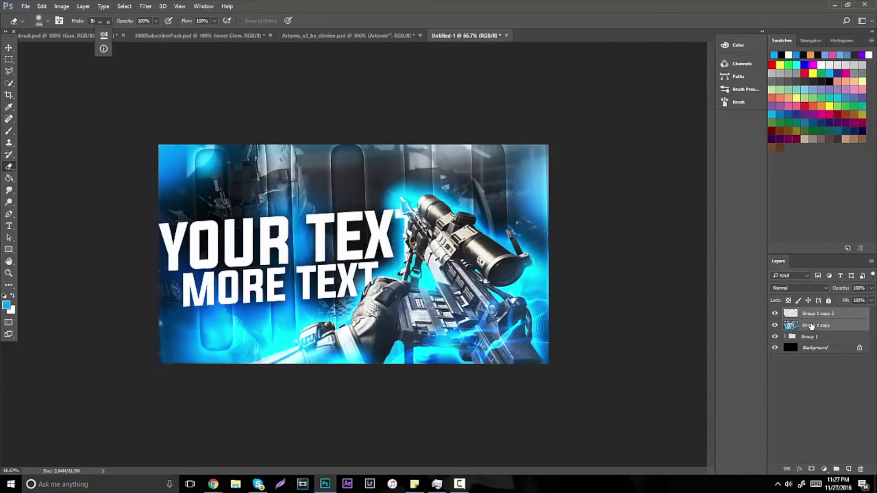
pyautogui.press('Delete')
# Duplicate the merged Group 1 copy 2 layer and apply the Mosaic filter to the duplicate.
pyautogui.hotkey('ctrl', 'j')
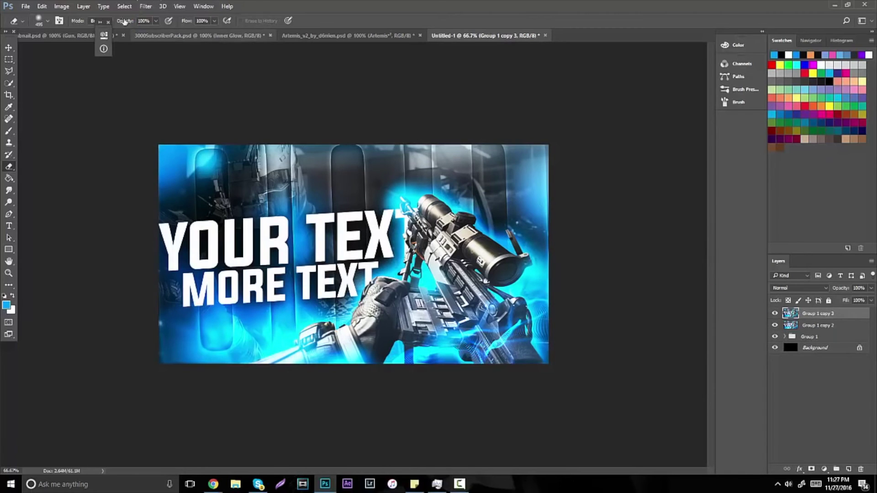
pyautogui.click(149, 6)
pyautogui.moveTo(172, 143)
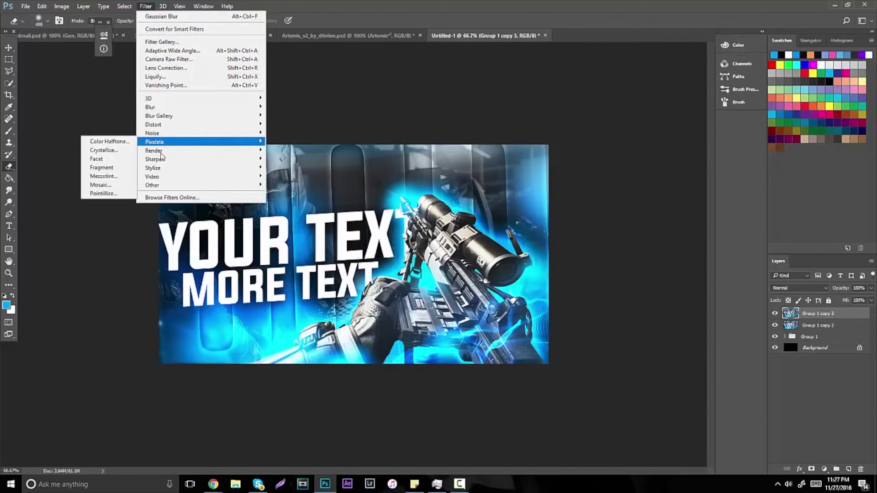
pyautogui.click(101, 185)
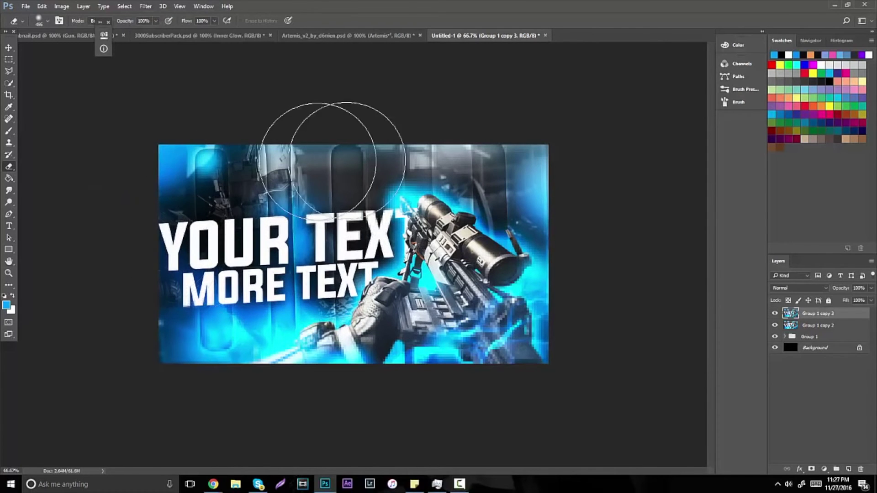
# Erase the mosaic everywhere except around the lower-right end of the gun, and merge it with the layer below.
pyautogui.moveTo(347, 161)
pyautogui.mouseDown()
pyautogui.moveTo(532, 239)
pyautogui.moveTo(384, 289)
pyautogui.moveTo(202, 224)
pyautogui.moveTo(211, 269)
pyautogui.moveTo(315, 283)
pyautogui.moveTo(528, 229)
pyautogui.moveTo(526, 248)
pyautogui.mouseUp()
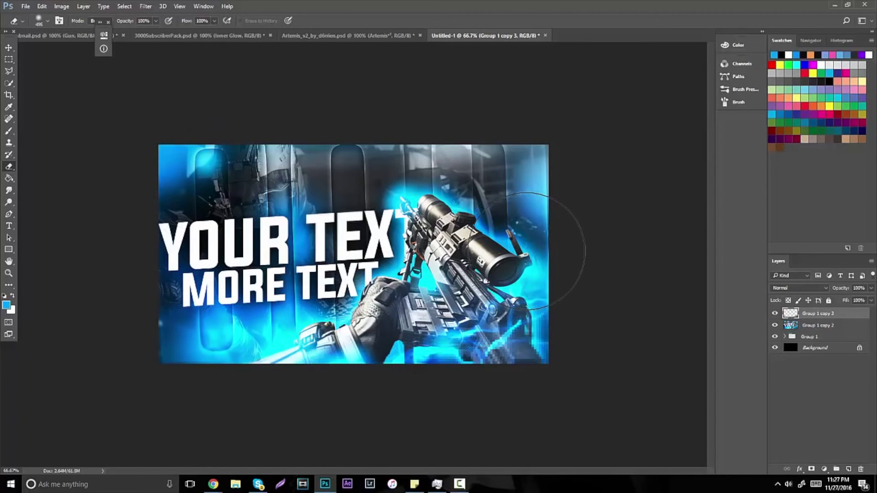
pyautogui.click(821, 326)
pyautogui.press('Delete')
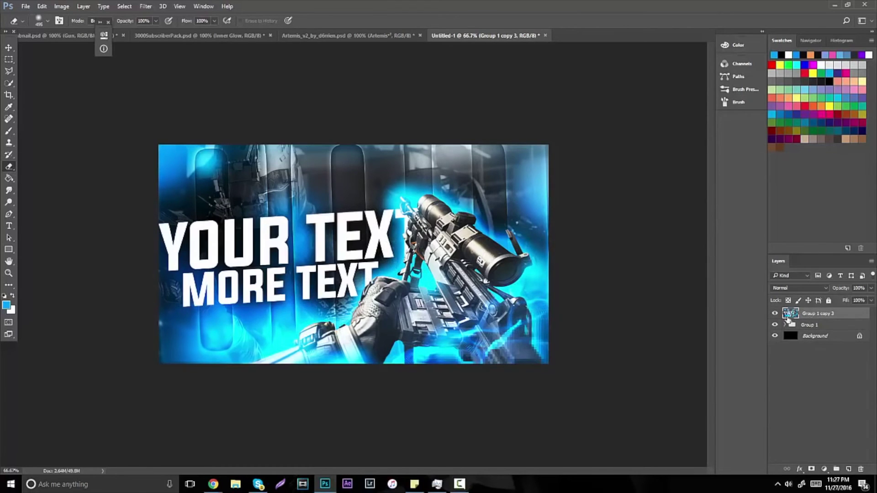
# Duplicate the merged layer twice and apply Curves to the topmost copy, setting a Red channel point to input 251, output 0.
pyautogui.hotkey('ctrl', 'j')
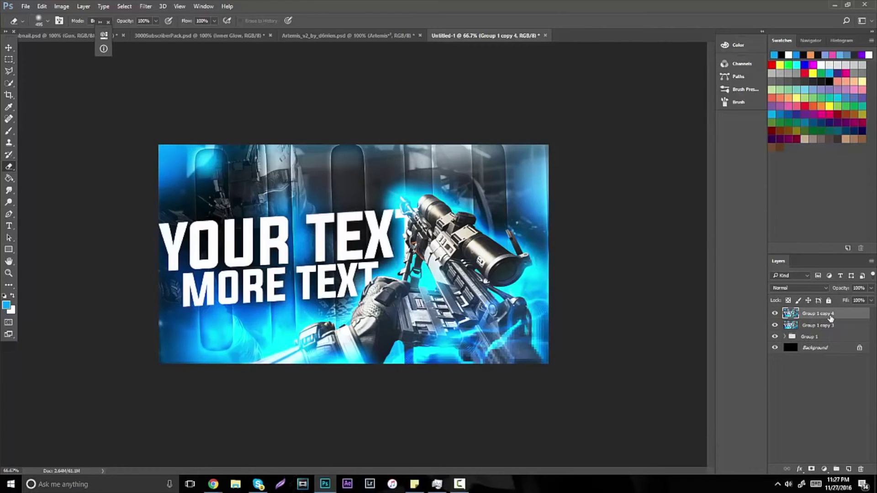
pyautogui.hotkey('ctrl', 'j')
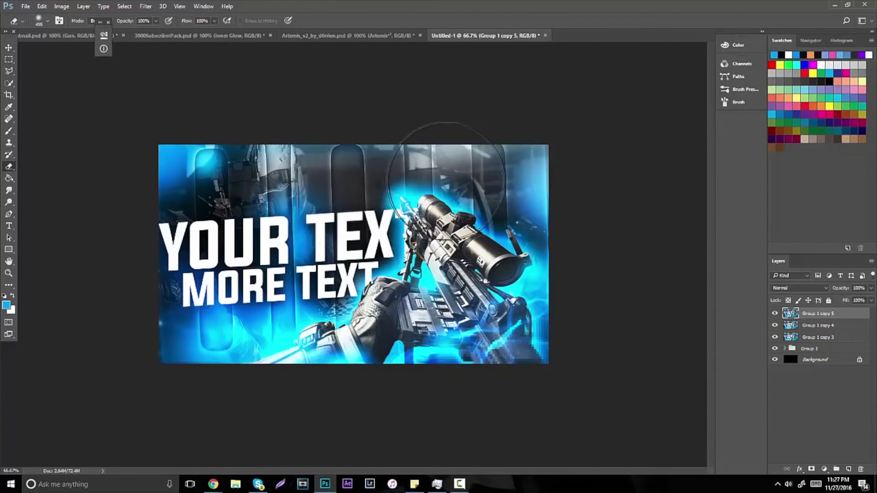
pyautogui.click(66, 7)
pyautogui.moveTo(76, 30)
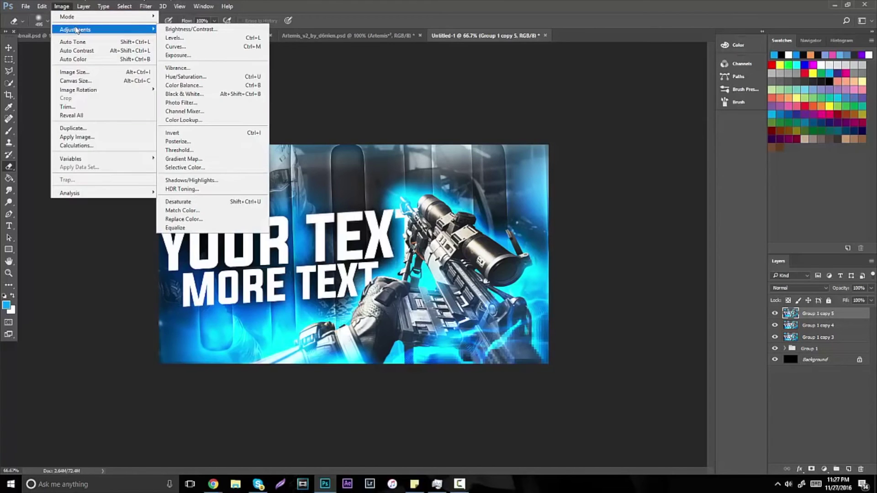
pyautogui.click(178, 46)
pyautogui.click(354, 127)
pyautogui.click(350, 144)
pyautogui.moveTo(391, 204); pyautogui.dragTo(440, 231)
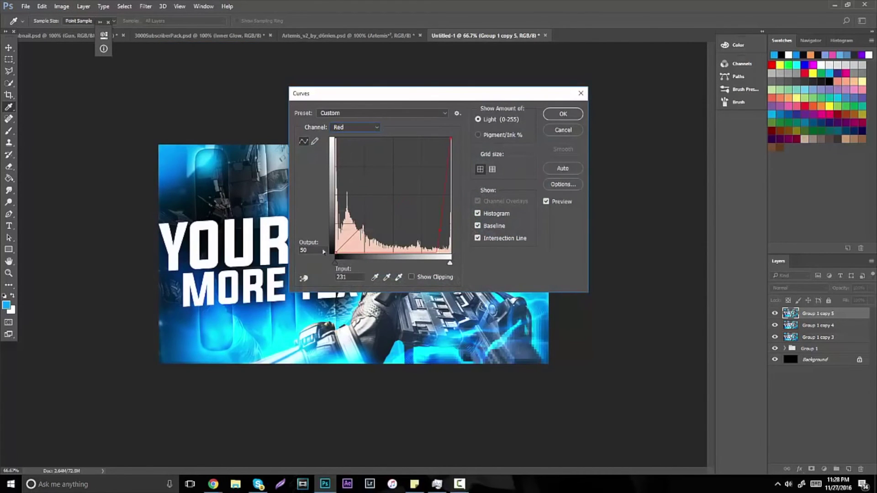
pyautogui.moveTo(323, 251); pyautogui.dragTo(279, 254)
pyautogui.write('251')
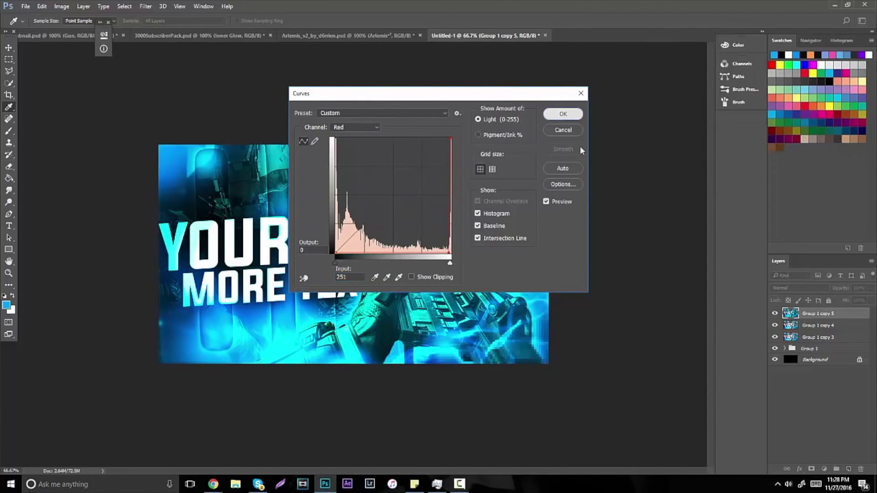
pyautogui.click(563, 114)
# Open Curves on the Group 1 copy 4 layer and set a Green channel point to input 251, output 0.
pyautogui.click(803, 325)
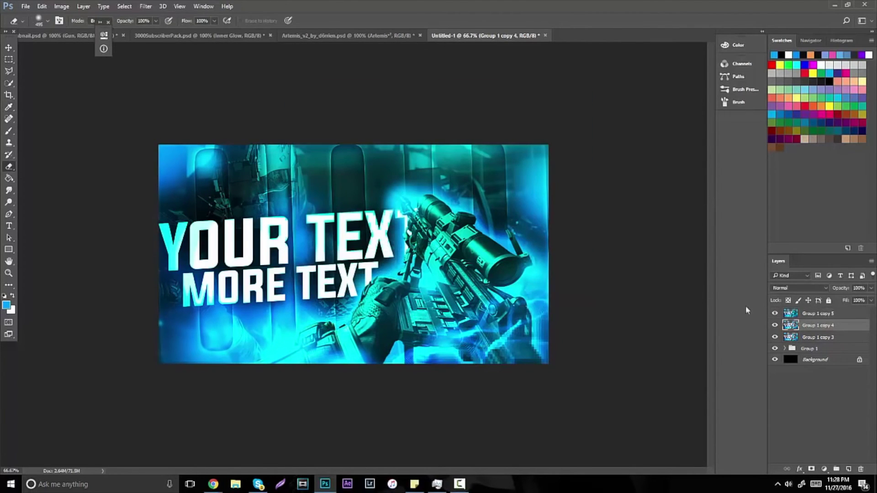
pyautogui.click(62, 6)
pyautogui.moveTo(78, 34)
pyautogui.click(183, 49)
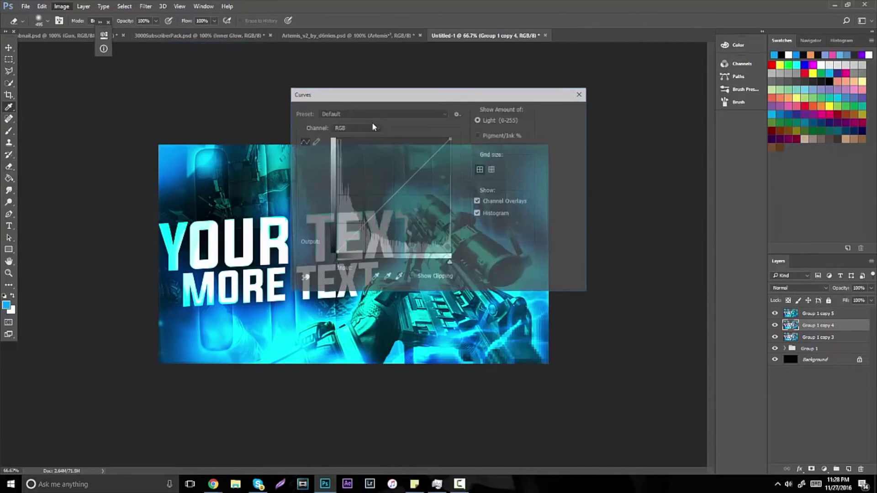
pyautogui.click(373, 126)
pyautogui.click(355, 149)
pyautogui.moveTo(396, 192); pyautogui.dragTo(443, 234)
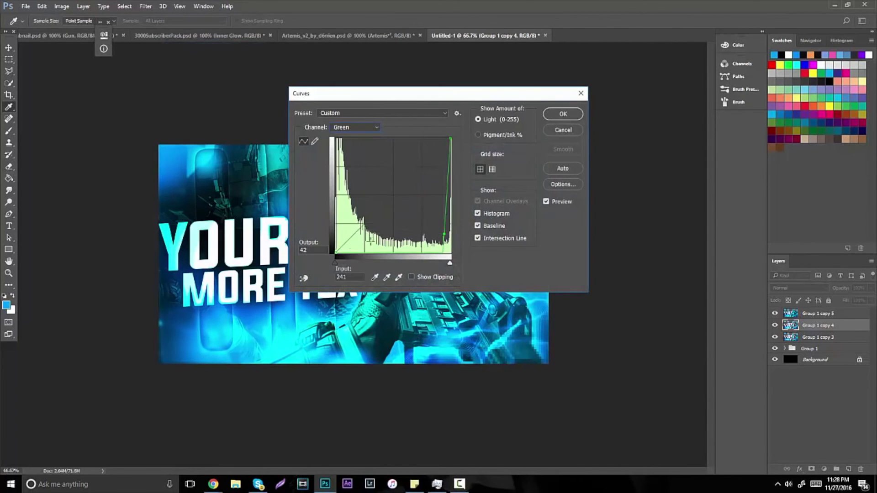
pyautogui.write('0')
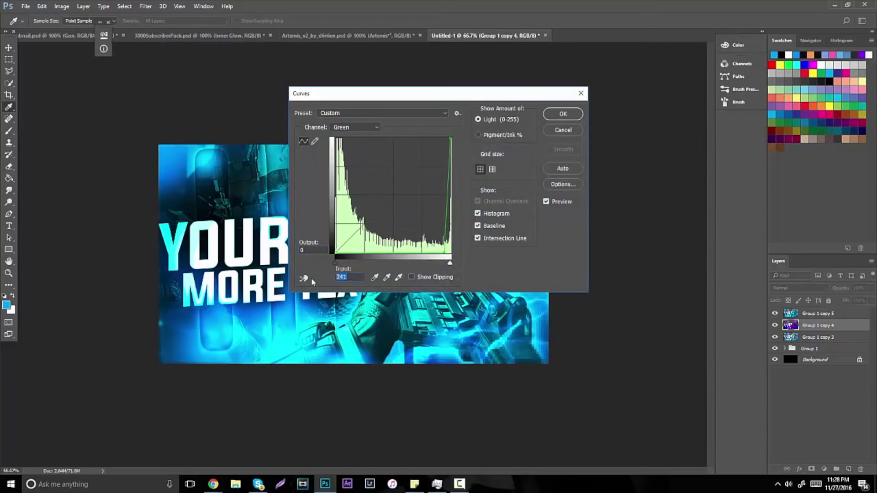
# Set a Blue channel point to input 251, output 0 in Curves and apply the adjustment to the Group 1 copy 4 layer.
pyautogui.click(363, 127)
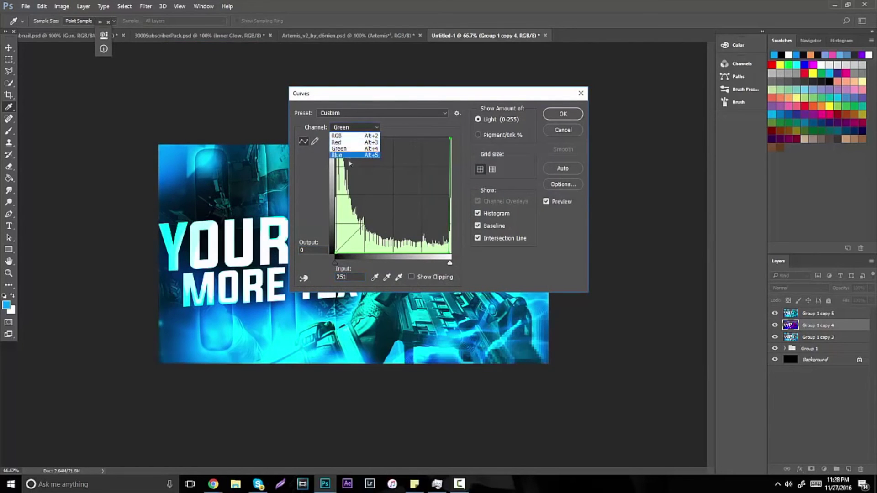
pyautogui.click(355, 157)
pyautogui.click(382, 208)
pyautogui.moveTo(392, 211); pyautogui.dragTo(448, 236)
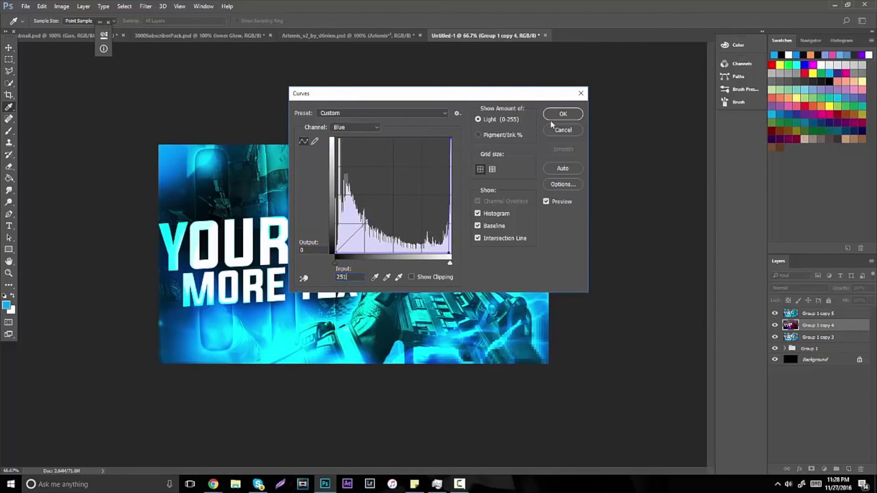
pyautogui.click(562, 114)
# Set the Group 1 copy 5 layer's blend mode to Screen and nudge the layer up by three small increments.
pyautogui.click(809, 313)
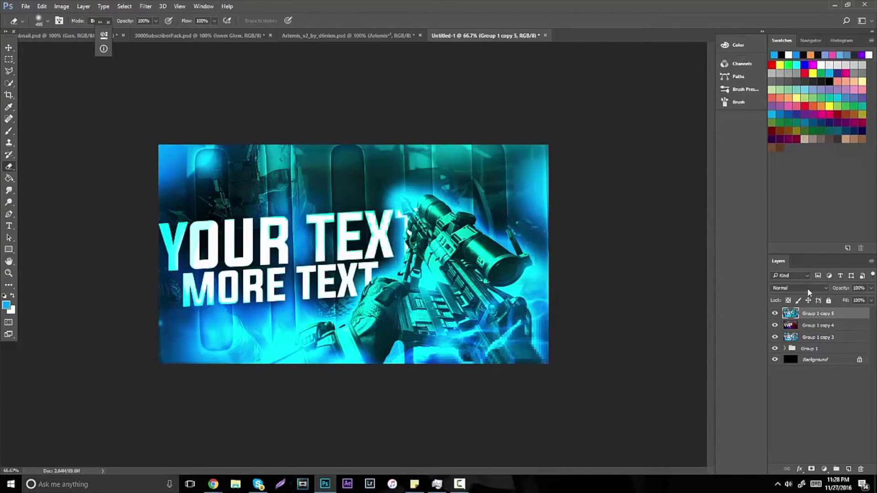
pyautogui.click(806, 289)
pyautogui.click(794, 350)
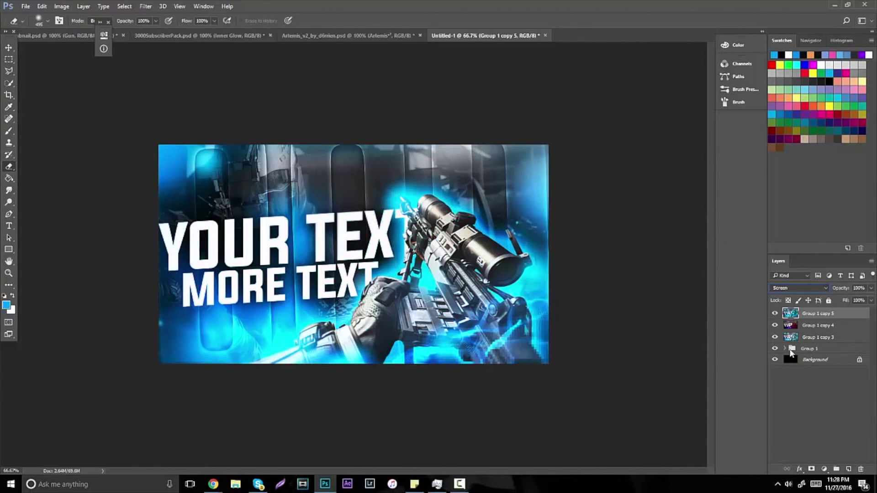
pyautogui.click(9, 49)
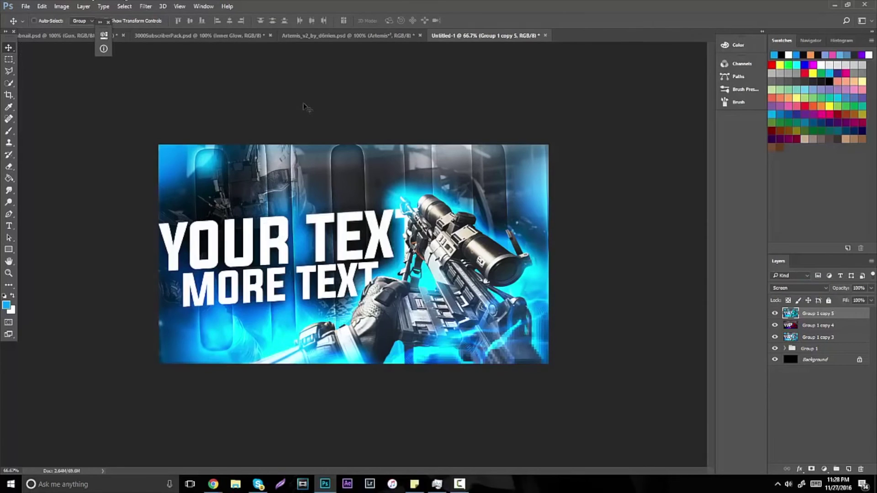
pyautogui.press('Up')
pyautogui.press('Up')
pyautogui.press('Up')
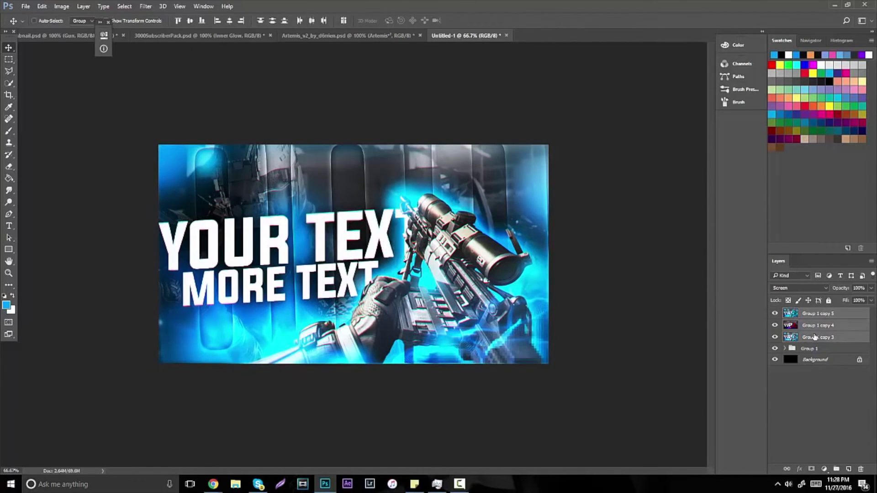
# Merge the three separate Group 1 copy layers above the Group 1 folder into a single layer.
pyautogui.hotkey('ctrl', 'e')
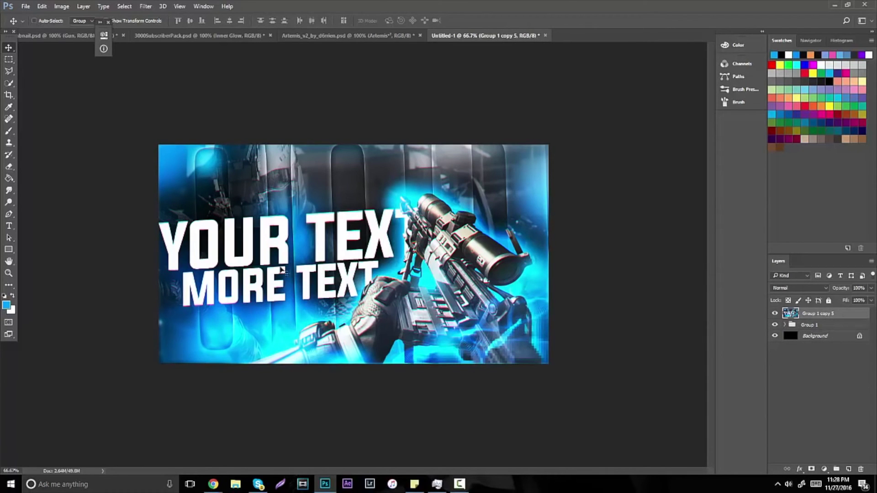
pyautogui.click(9, 273)
pyautogui.moveTo(371, 229)
pyautogui.mouseDown()
pyautogui.moveTo(340, 236)
pyautogui.moveTo(369, 230)
pyautogui.mouseUp()
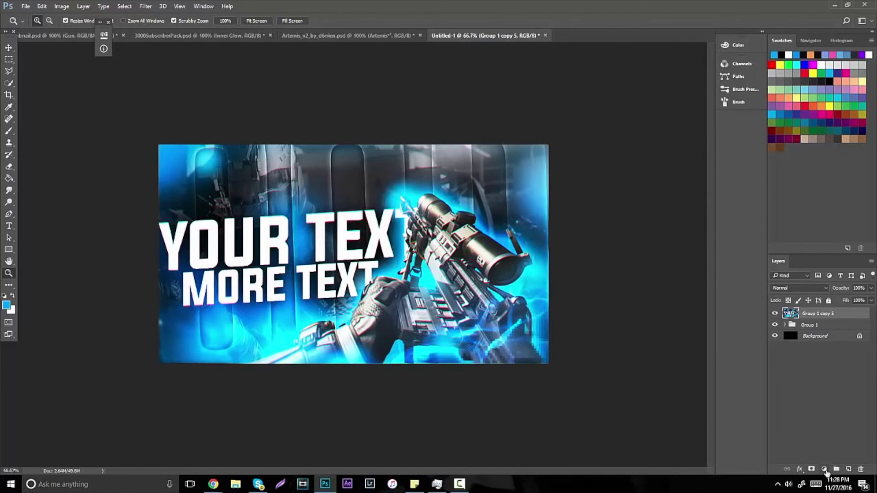
# Add a Hue/Saturation adjustment layer above the merged image, try shifting its hue to turn the blue red, and undo the shift.
pyautogui.click(824, 471)
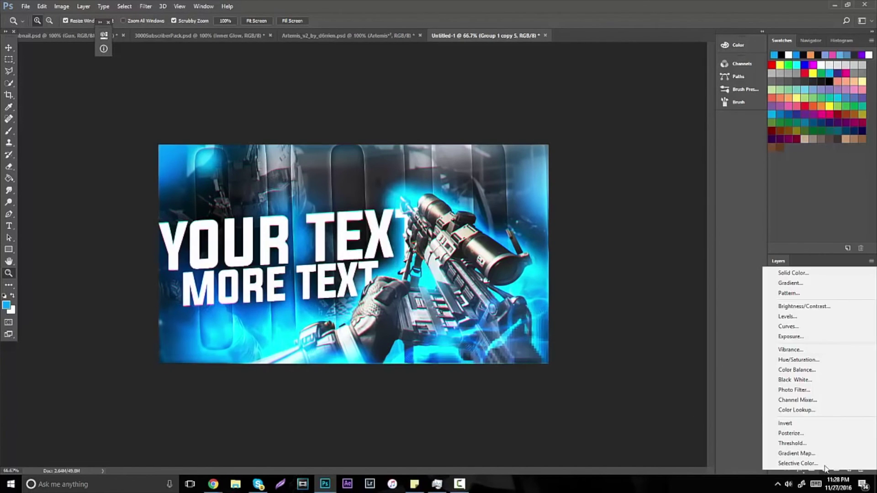
pyautogui.click(818, 359)
pyautogui.moveTo(174, 95); pyautogui.dragTo(229, 95)
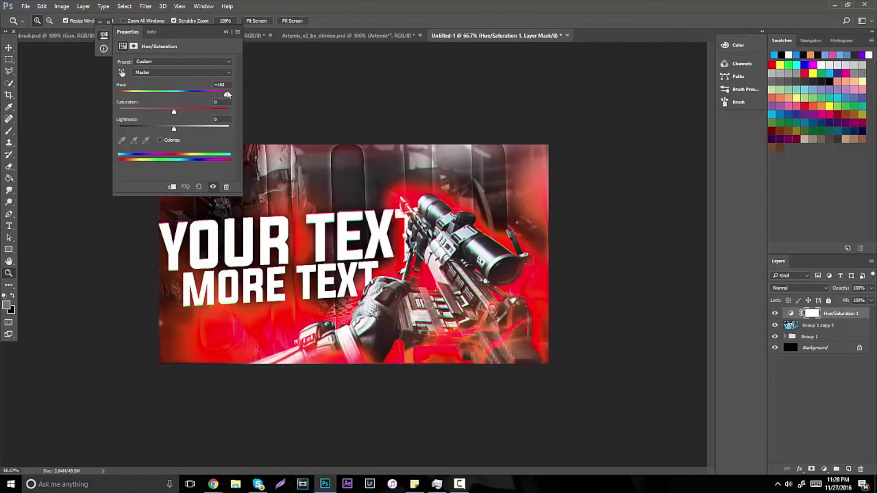
pyautogui.click(226, 31)
pyautogui.hotkey('ctrl', 'z')
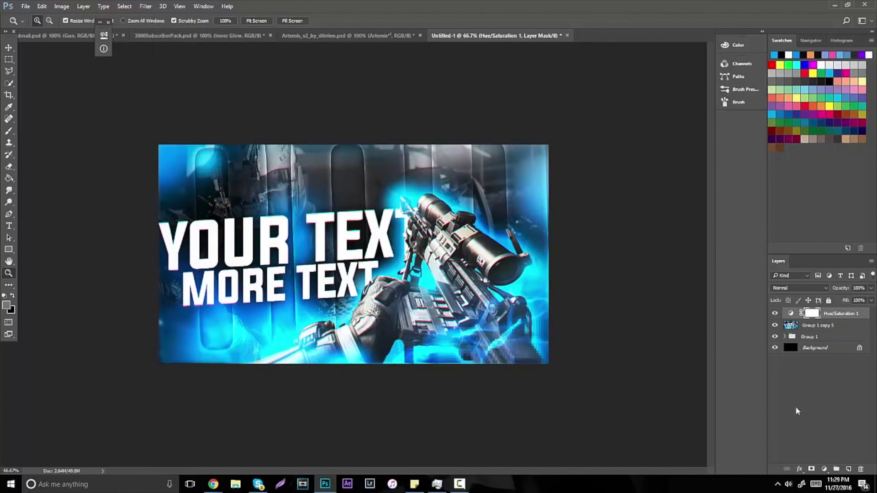
# Delete the layer mask from the Hue/Saturation adjustment layer and inspect the thumbnail at closer zoom.
pyautogui.click(860, 469)
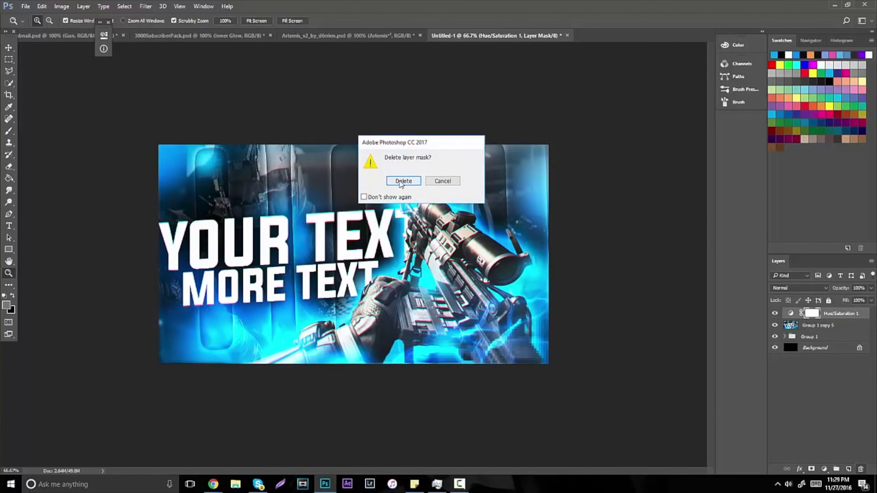
pyautogui.click(403, 181)
pyautogui.keyDown('alt'); pyautogui.click(350, 228); pyautogui.keyUp('alt')
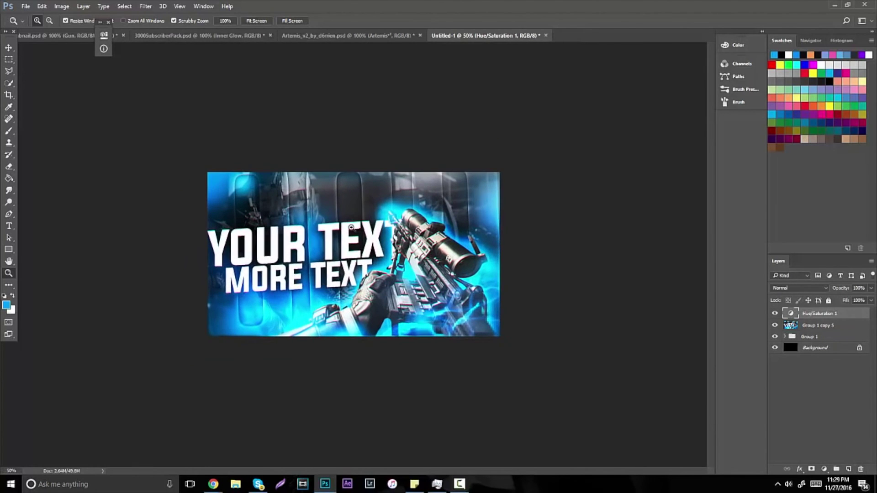
pyautogui.click(353, 233)
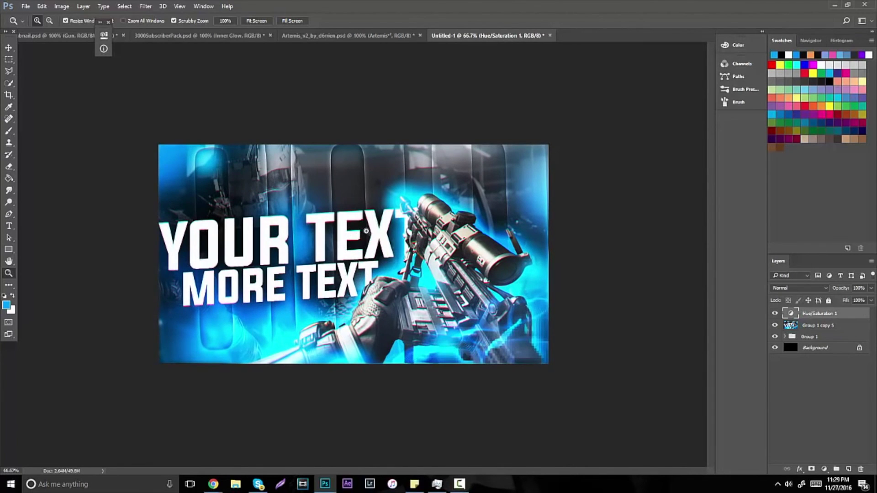
pyautogui.click(352, 258)
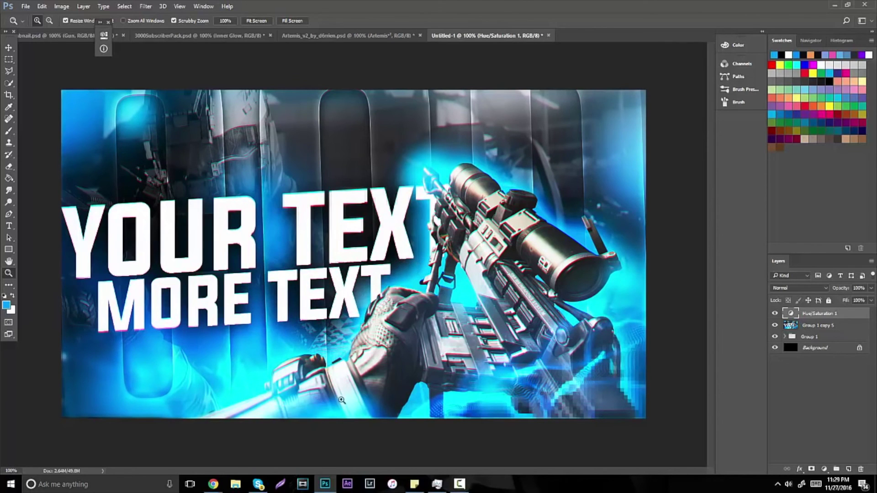
# Switch to the original thumbnail template document, restore the sniper gun on the Gun layer, and clear the selection.
pyautogui.click(69, 35)
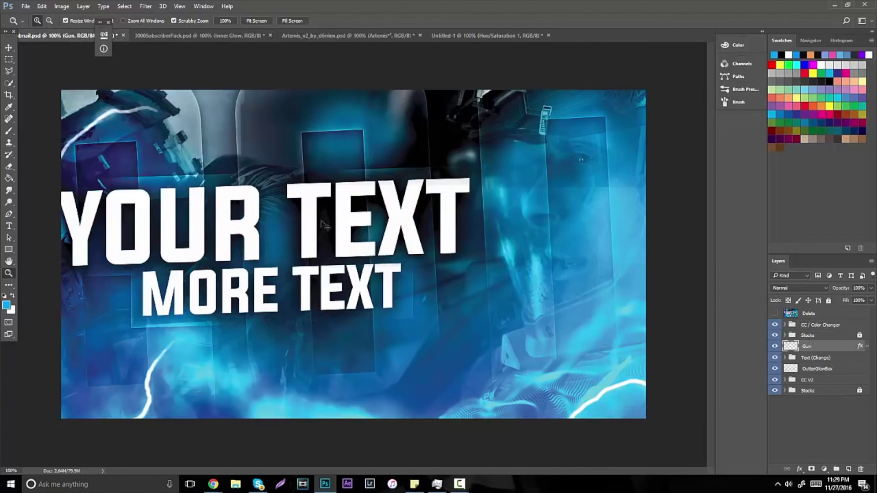
pyautogui.hotkey('ctrl', 'v')
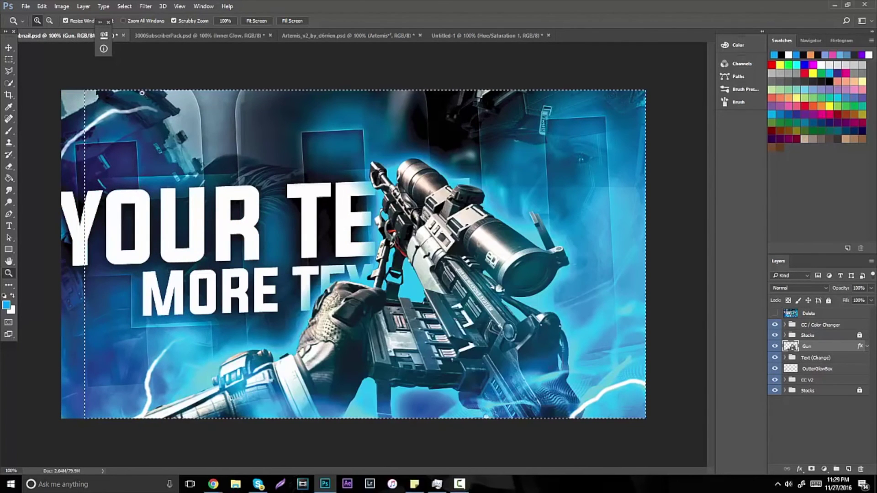
pyautogui.press('v')
pyautogui.click(9, 59)
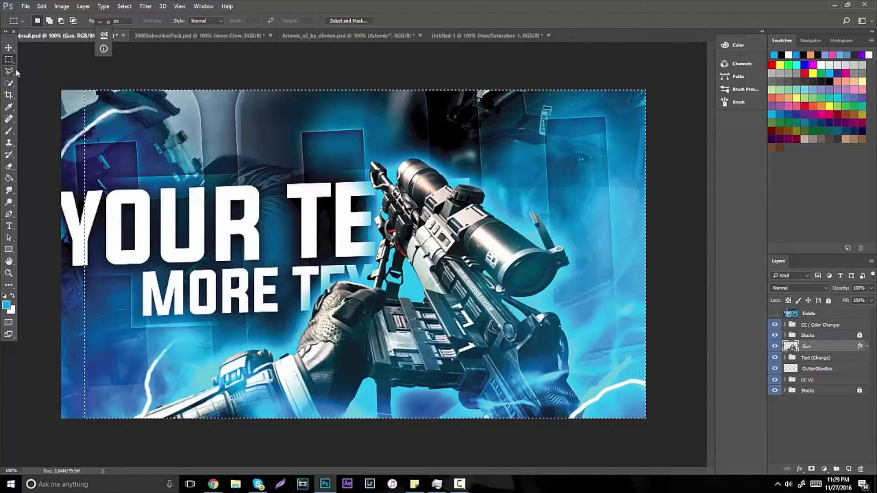
pyautogui.click(49, 53)
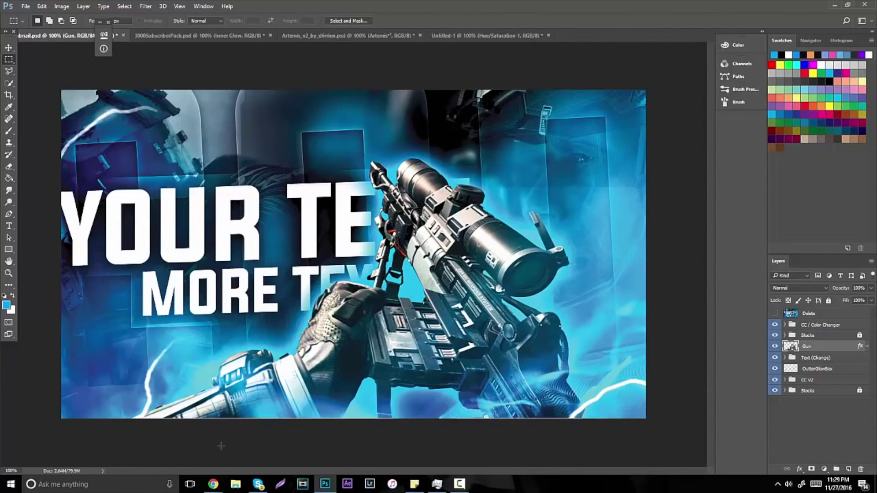
# Switch to Chrome, view the Sellfy template page and the YouTube weapons video, and return to Photoshop.
pyautogui.moveTo(213, 483)
pyautogui.click(175, 448)
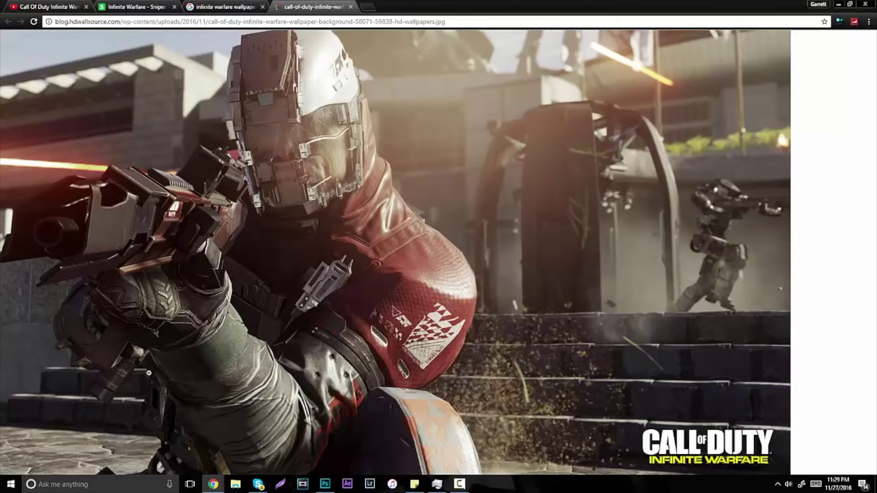
pyautogui.click(152, 7)
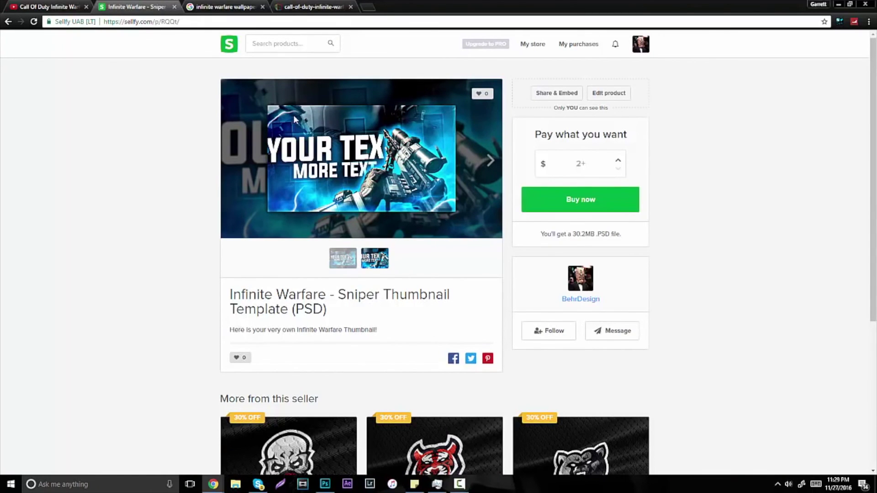
pyautogui.click(69, 6)
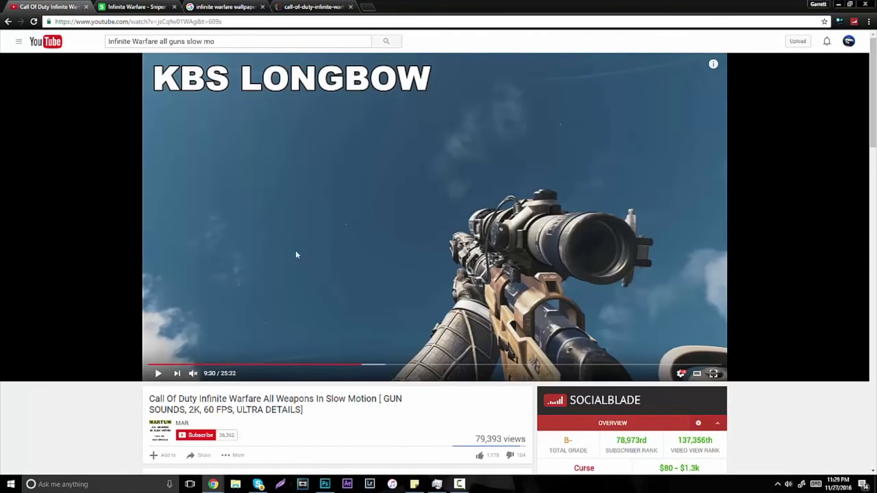
pyautogui.click(325, 485)
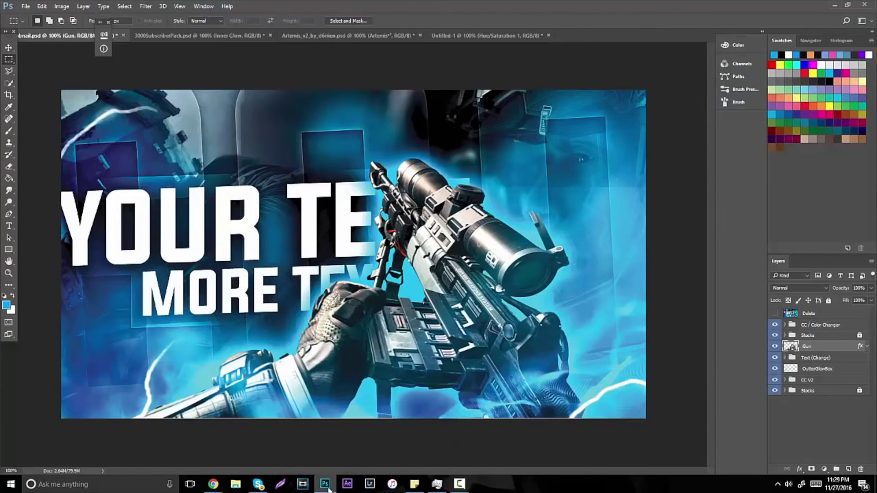
# Open Save for Web for the template thumbnail, choose the PNG-8 format, and close the export dialog without saving.
pyautogui.click(9, 47)
pyautogui.click(25, 6)
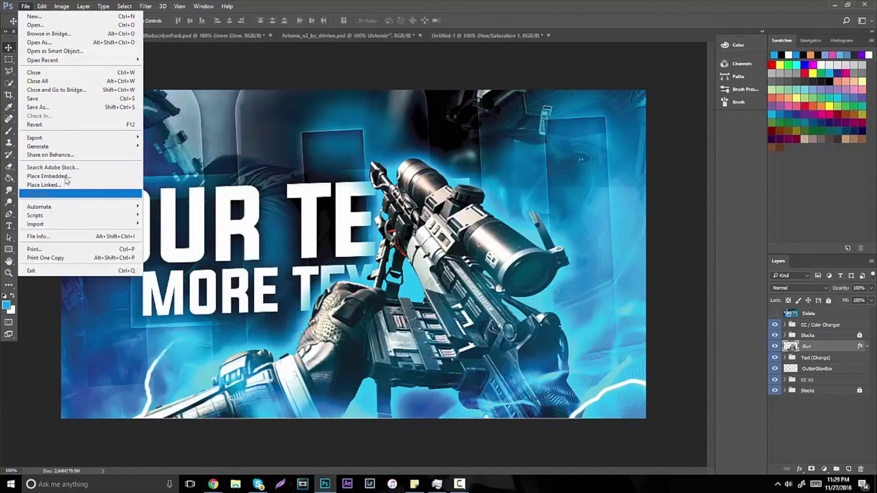
pyautogui.moveTo(105, 138)
pyautogui.click(185, 173)
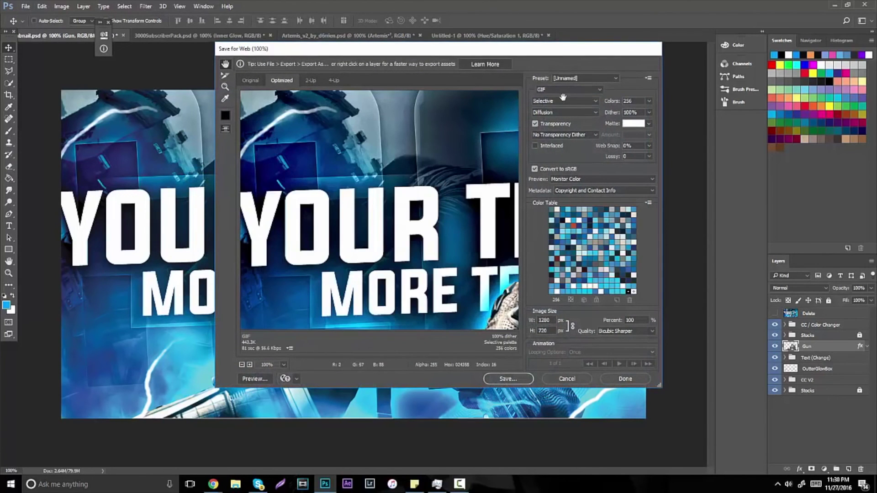
pyautogui.click(596, 89)
pyautogui.click(557, 110)
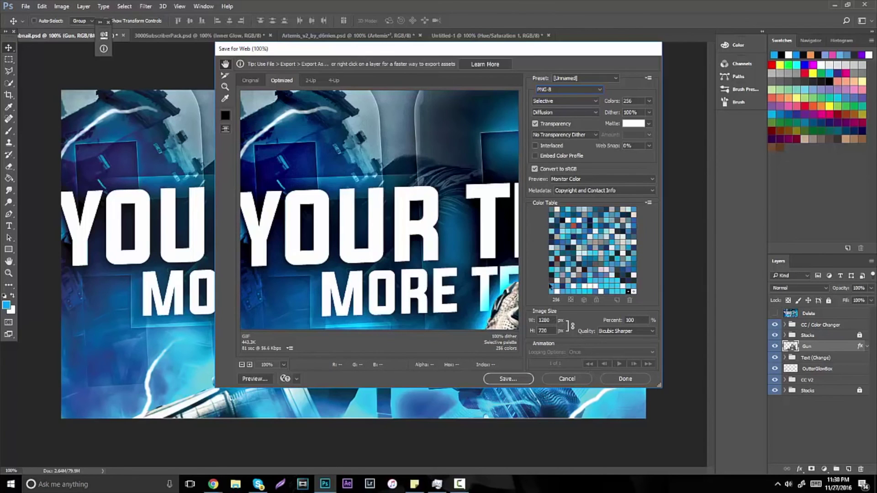
pyautogui.click(555, 378)
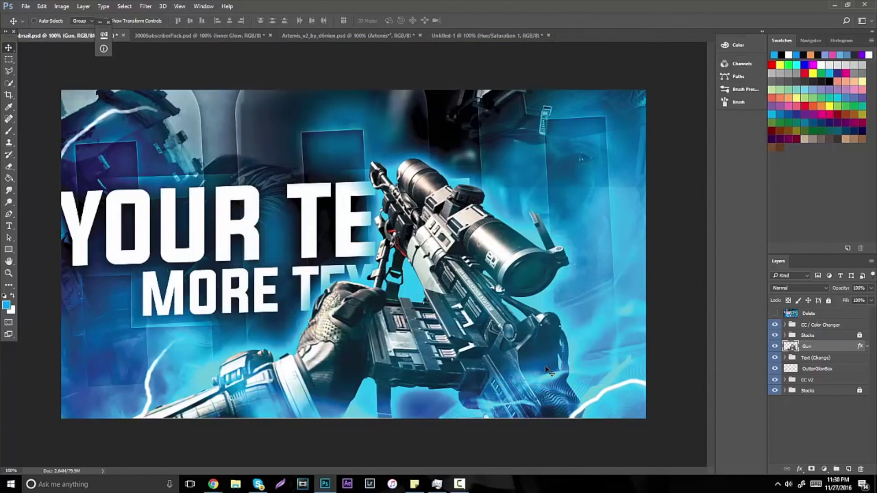